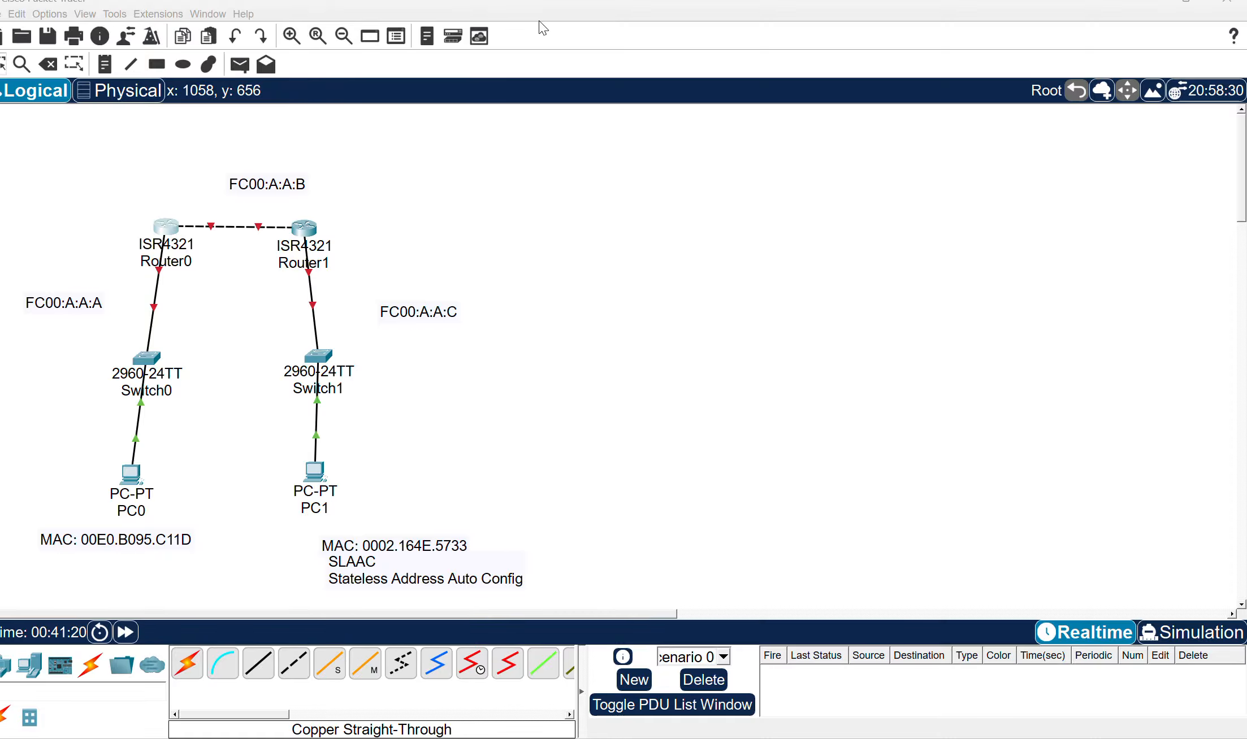
- Open Router0's command line, enter global configuration mode and set the hostname to LR1
left_click(169, 232)
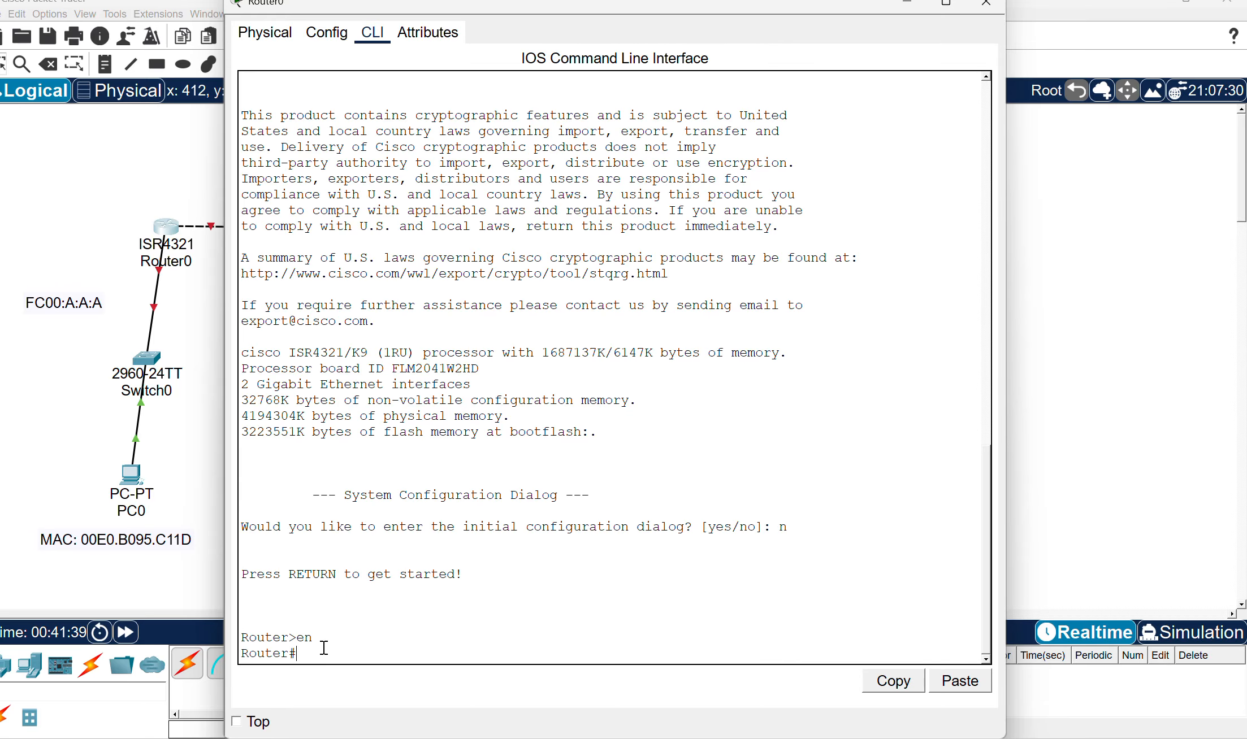
type("conf t")
key("Return")
type("hostname")
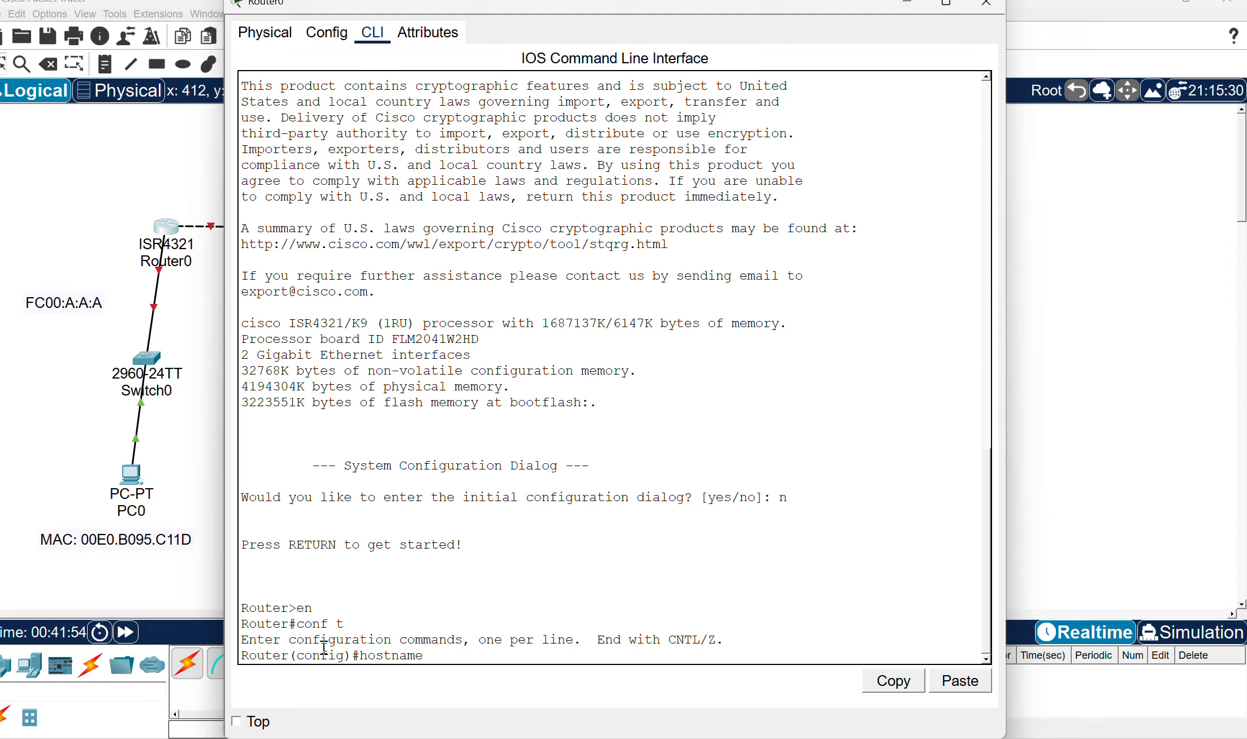
type("LR1")
key("Return")
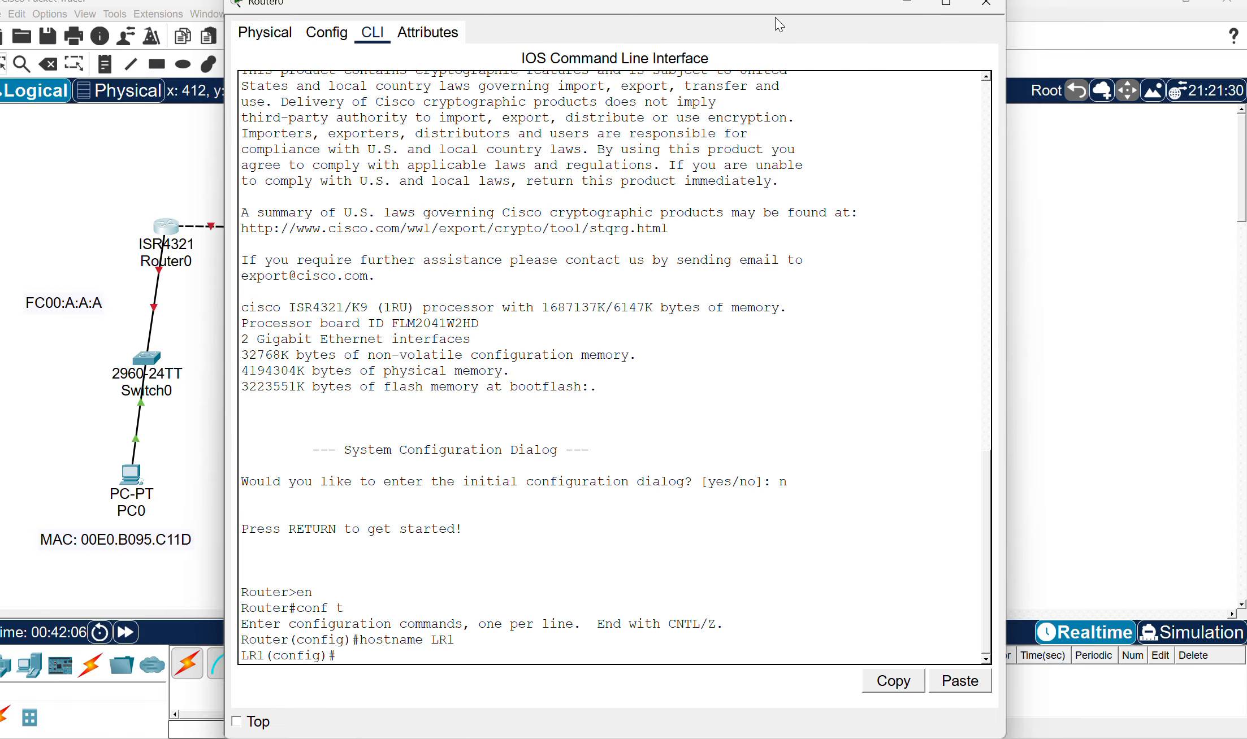
- Narrow the Router0 window and place it beside the network topology so both can be seen
left_click_drag(775, 17, 1029, 28)
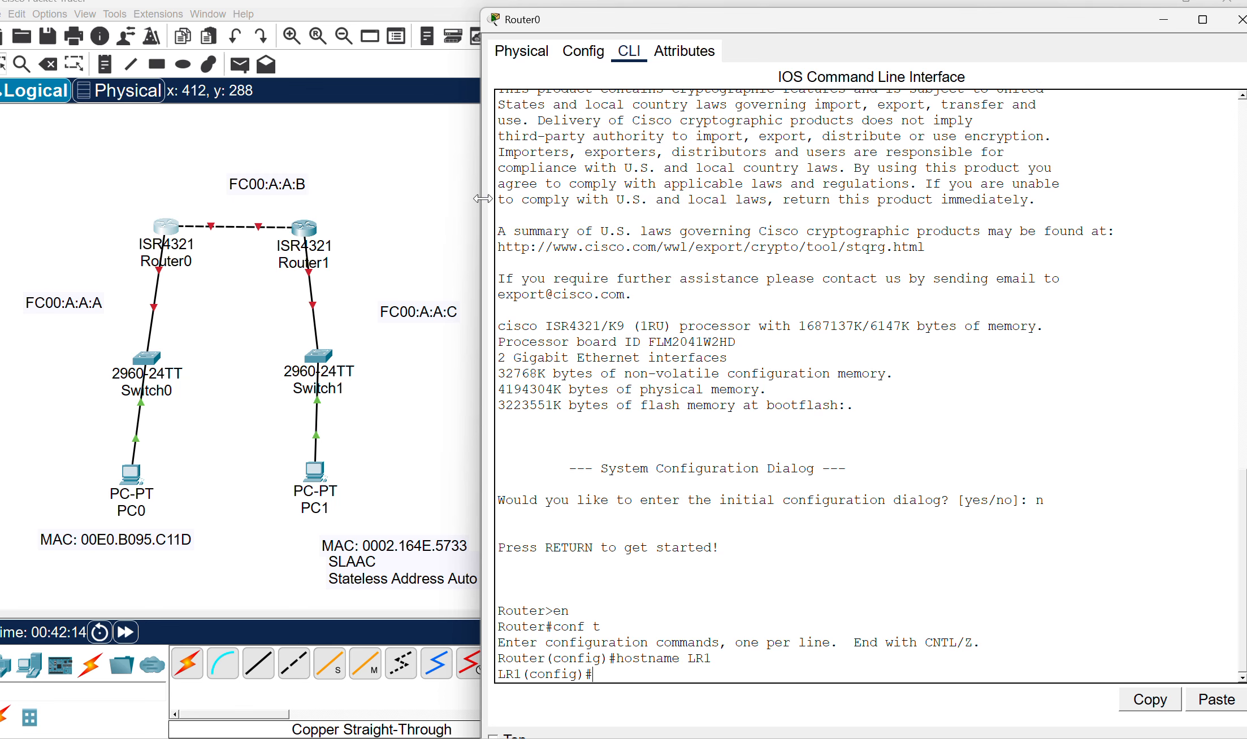
left_click_drag(482, 200, 645, 192)
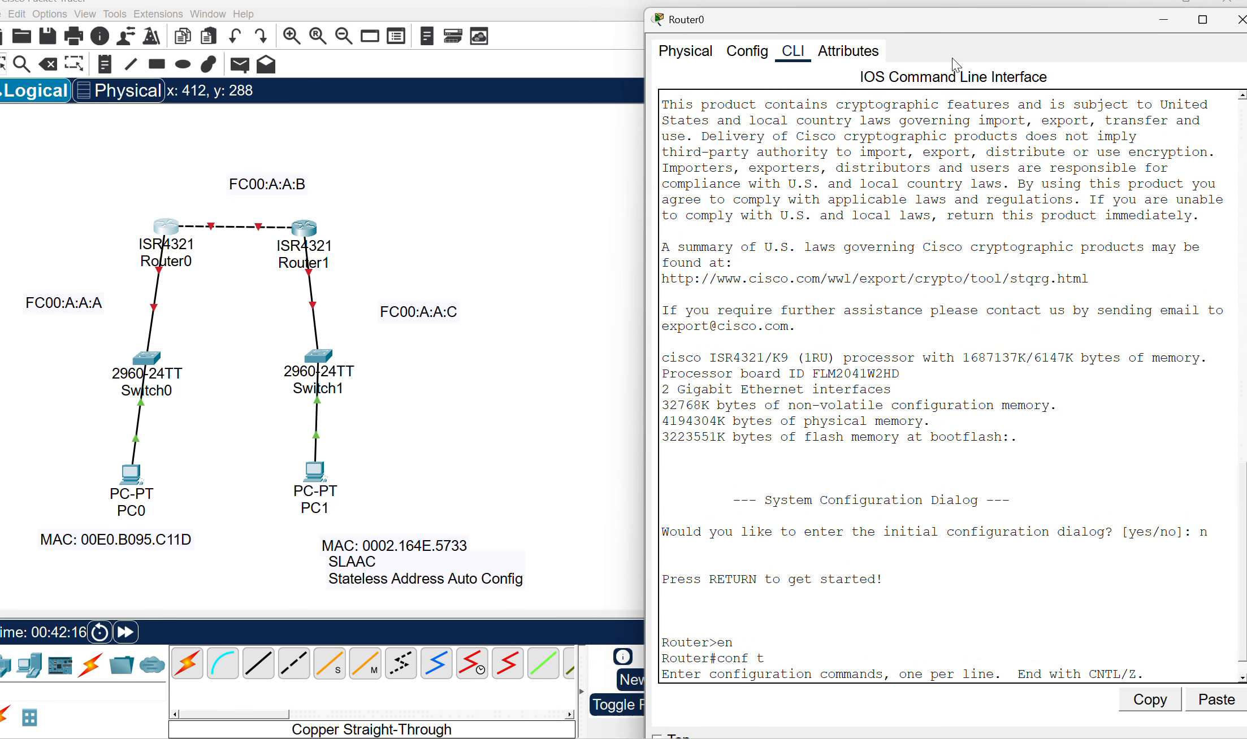
left_click_drag(1019, 23, 924, 8)
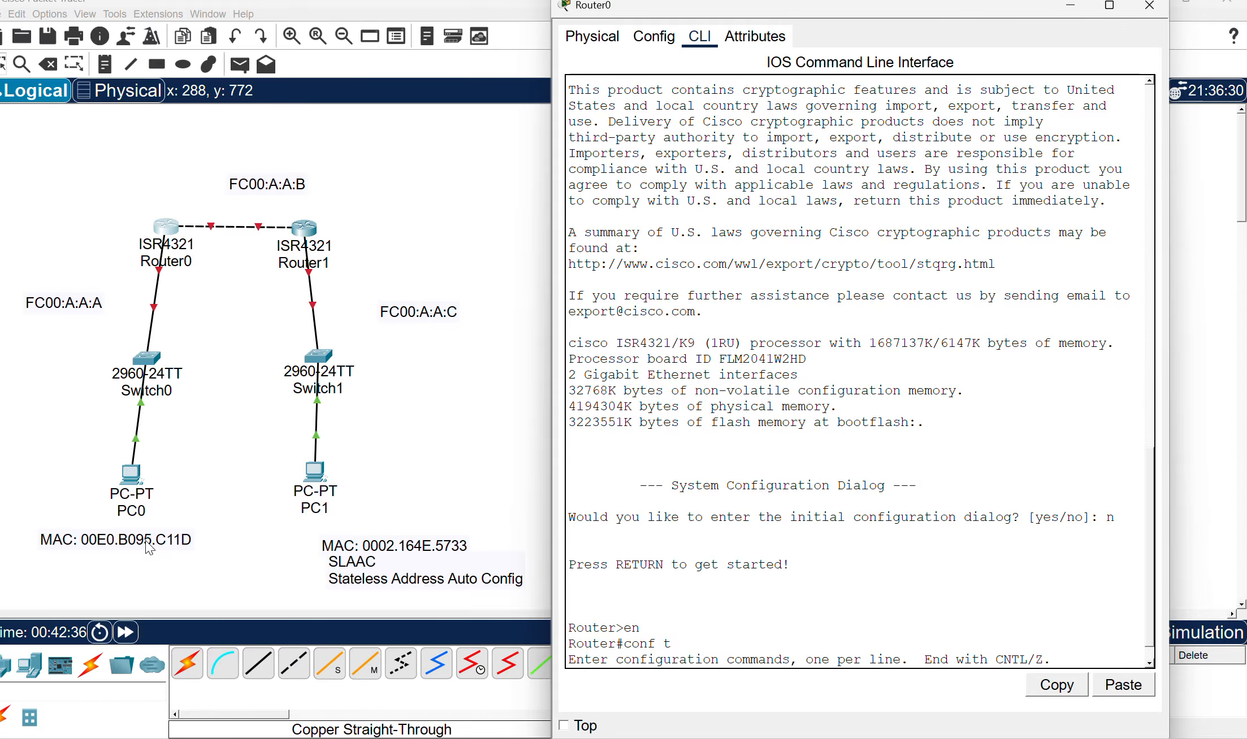
- Enter configuration of interface g0/0/0 on LR1, enable IPv6 on it and remove its IPv4 address
type("hostname LR1")
key("Return")
key("Return")
type("in")
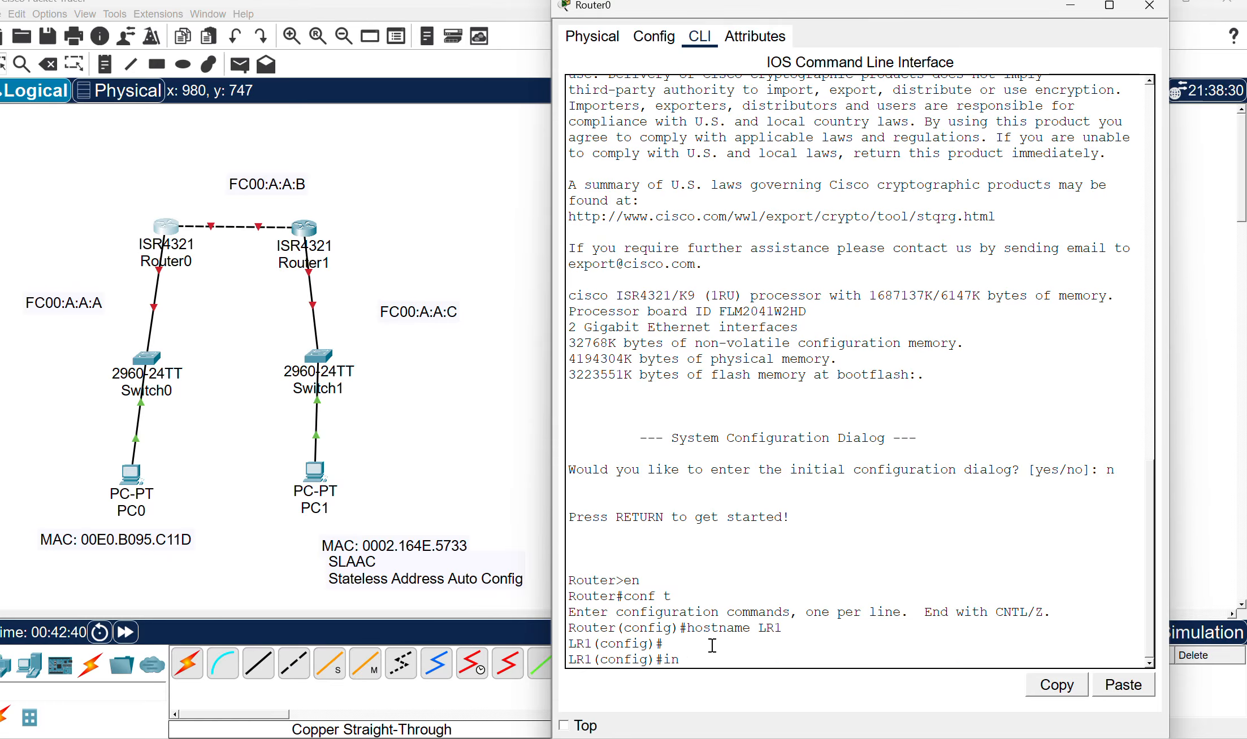
type("terface g0/0/0")
key("Return")
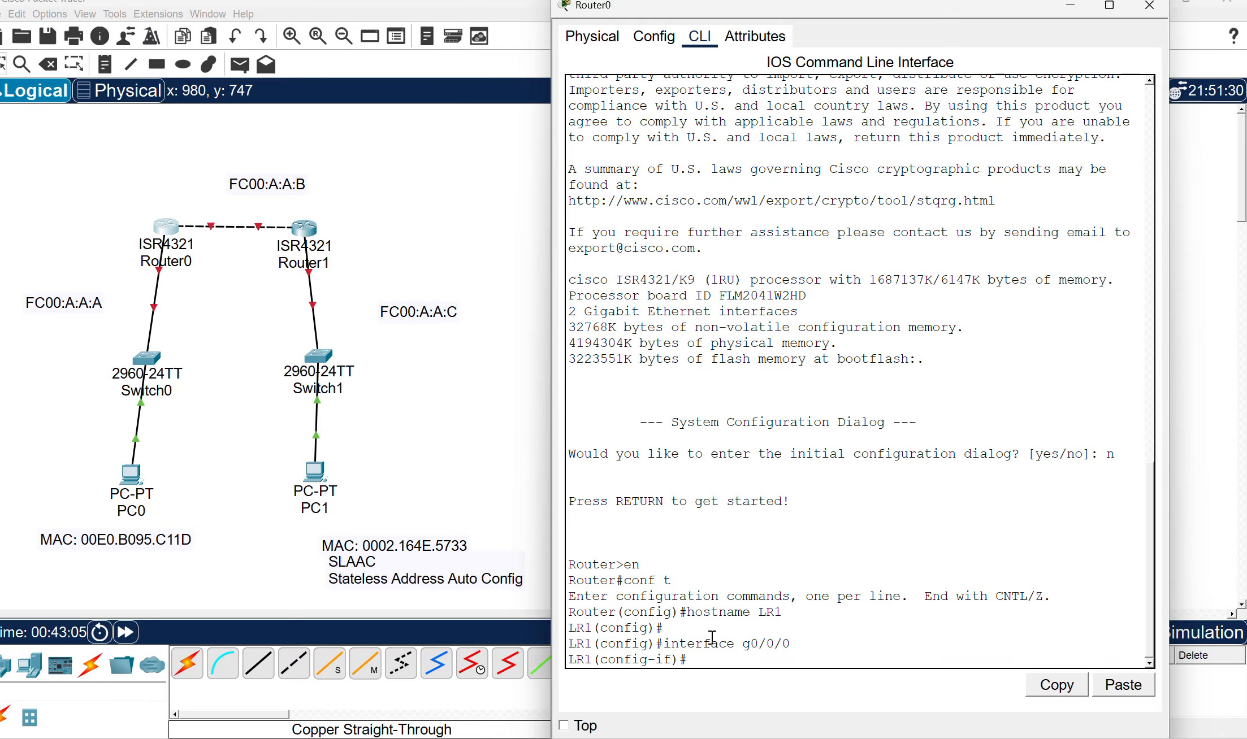
type("ipv6 enable")
key("Return")
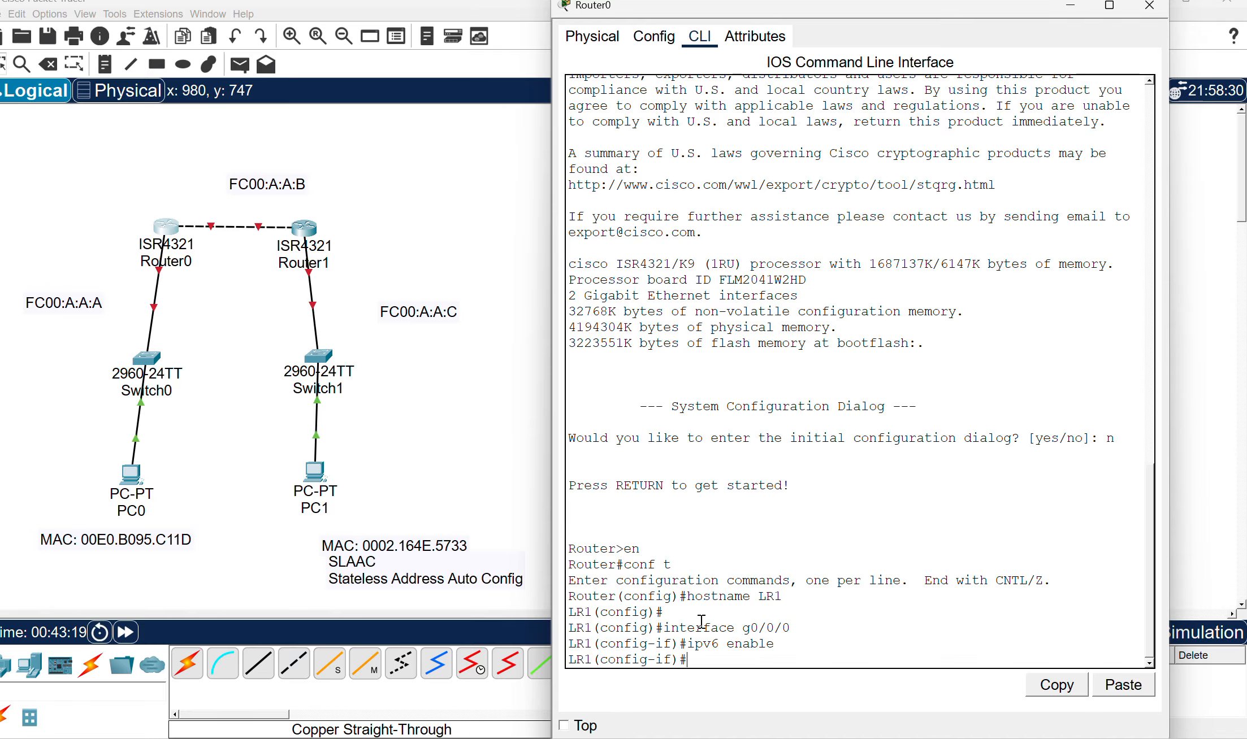
type("no ip address")
key("Return")
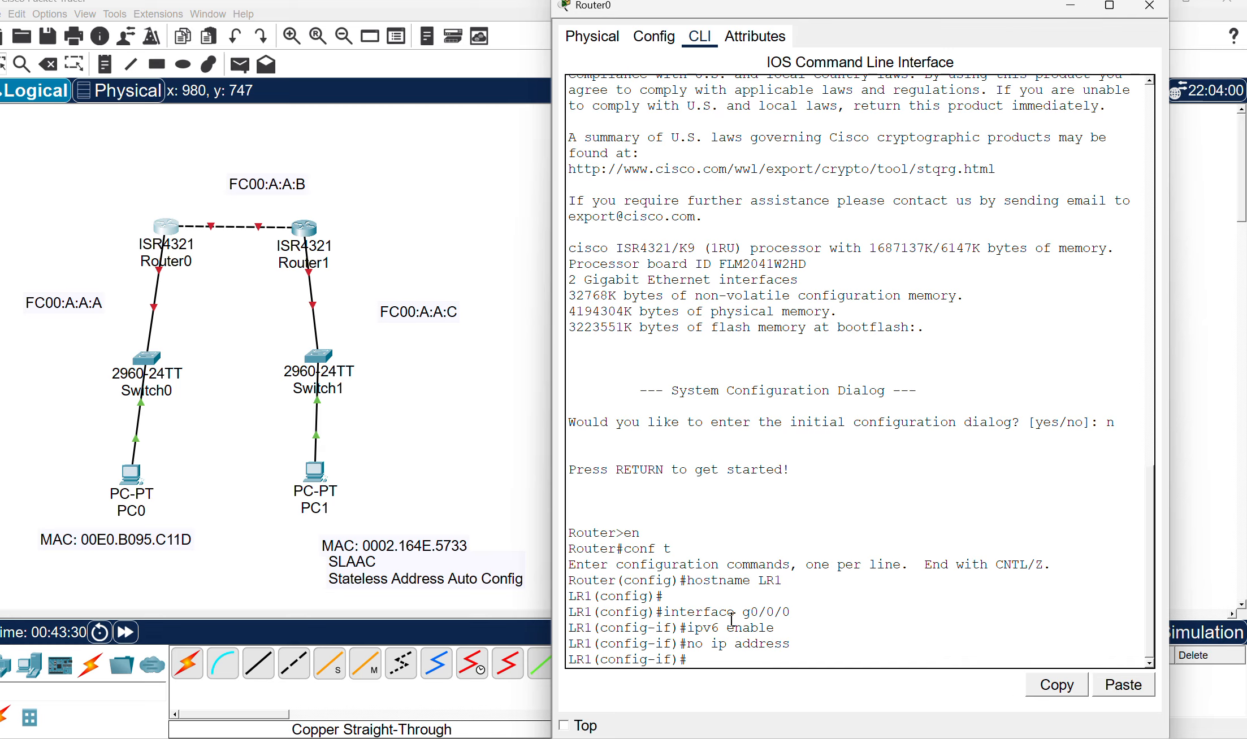
- Assign IPv6 address fc00:A:A:A::/64 with eui-64 to interface g0/0/0 and bring the interface up
type("ipv6 address F")
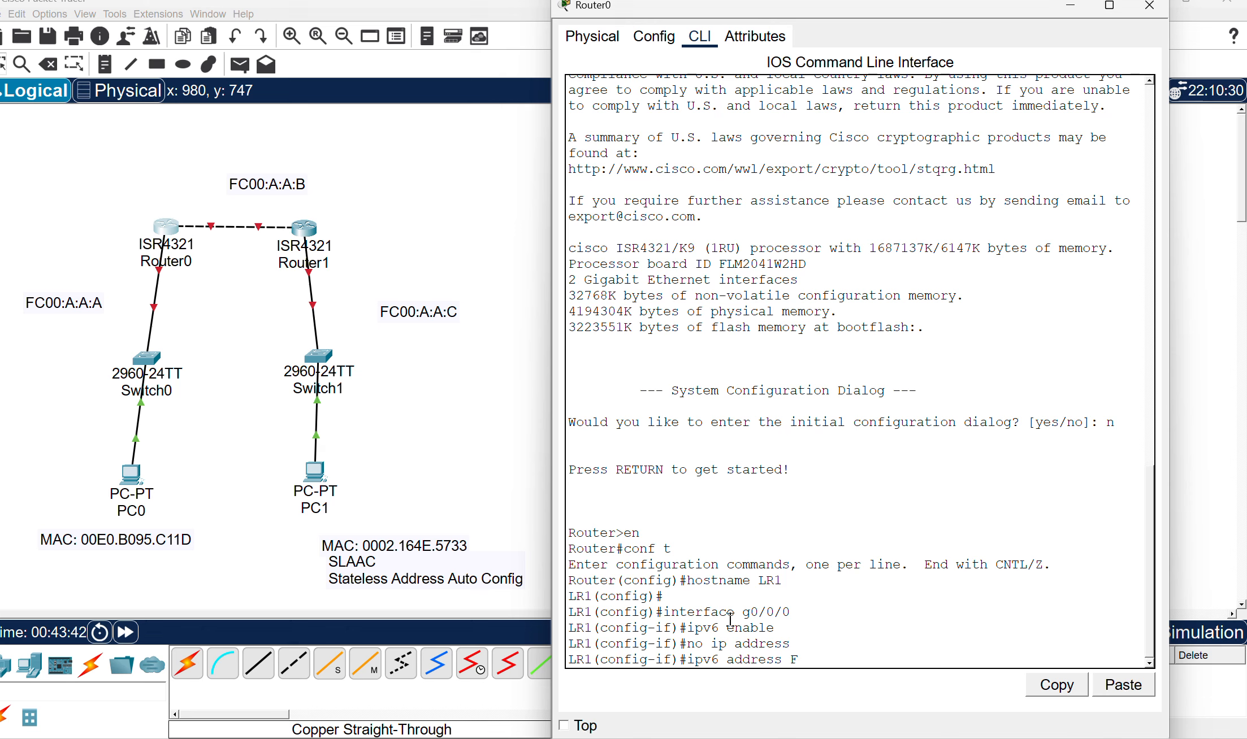
key("BackSpace")
type("fc00:A:A:A::/64")
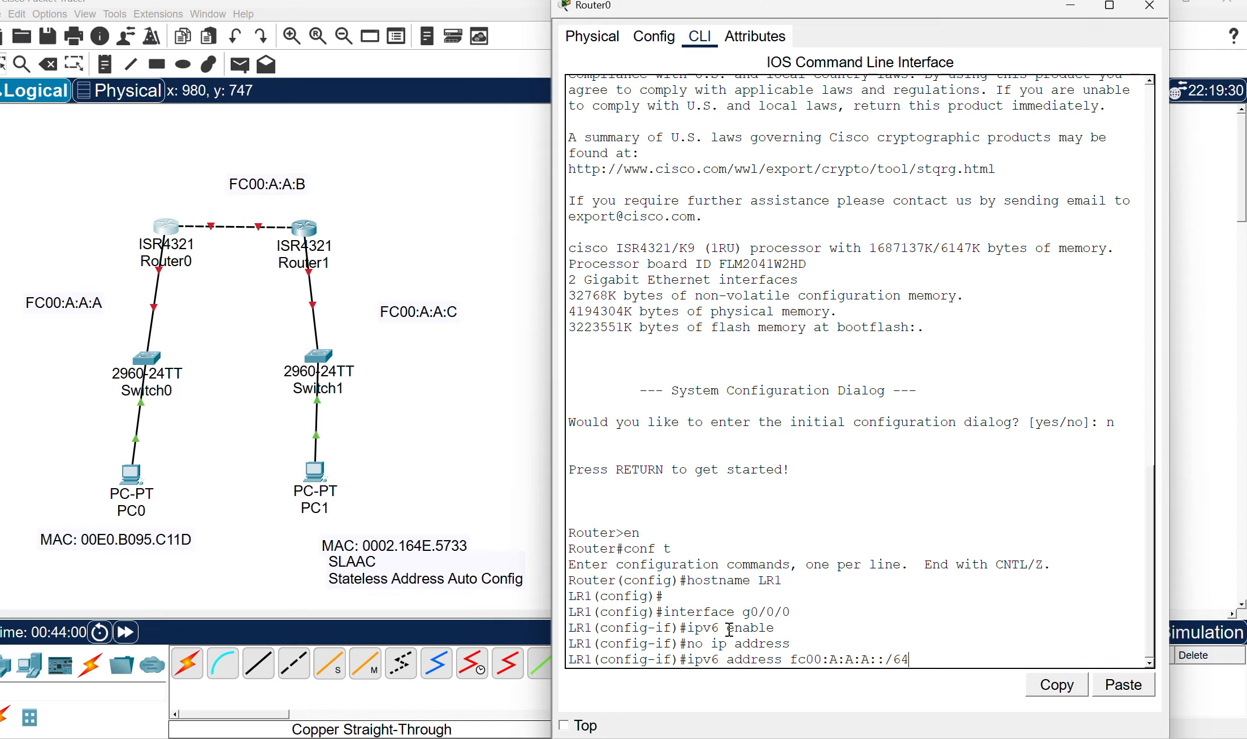
type("eui-64")
key("Return")
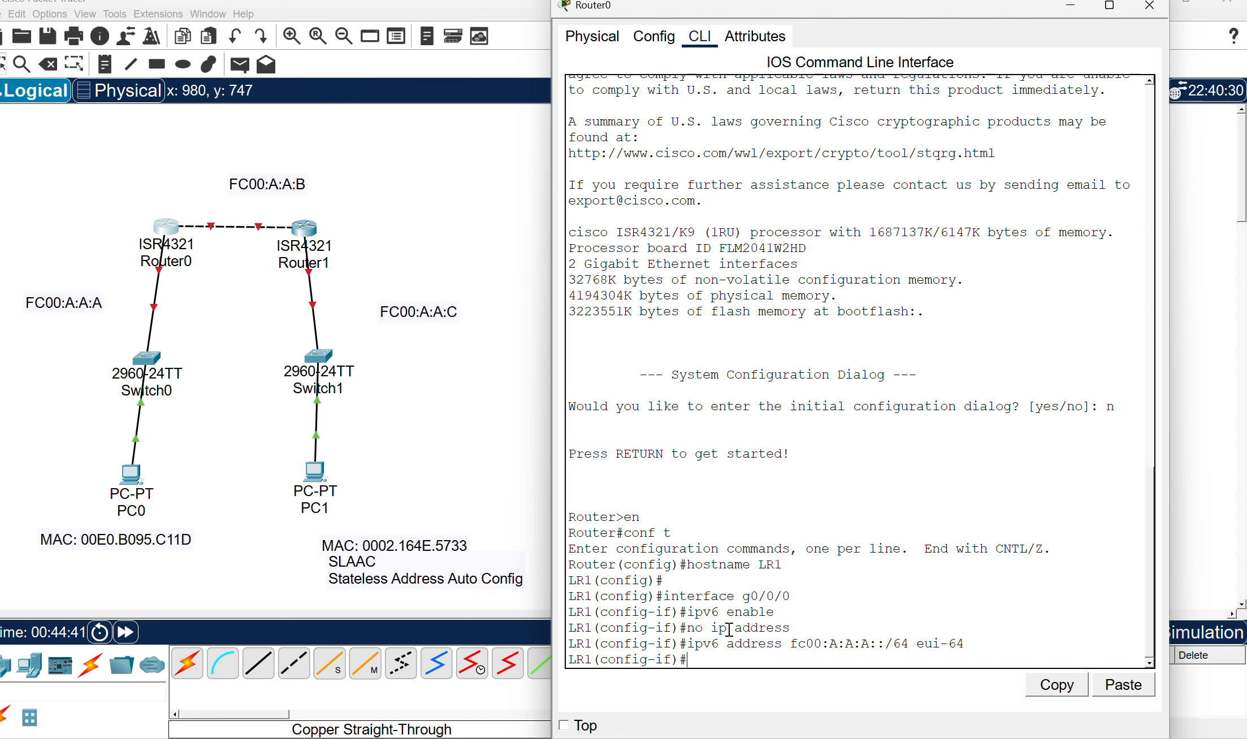
type("no shut")
key("Return")
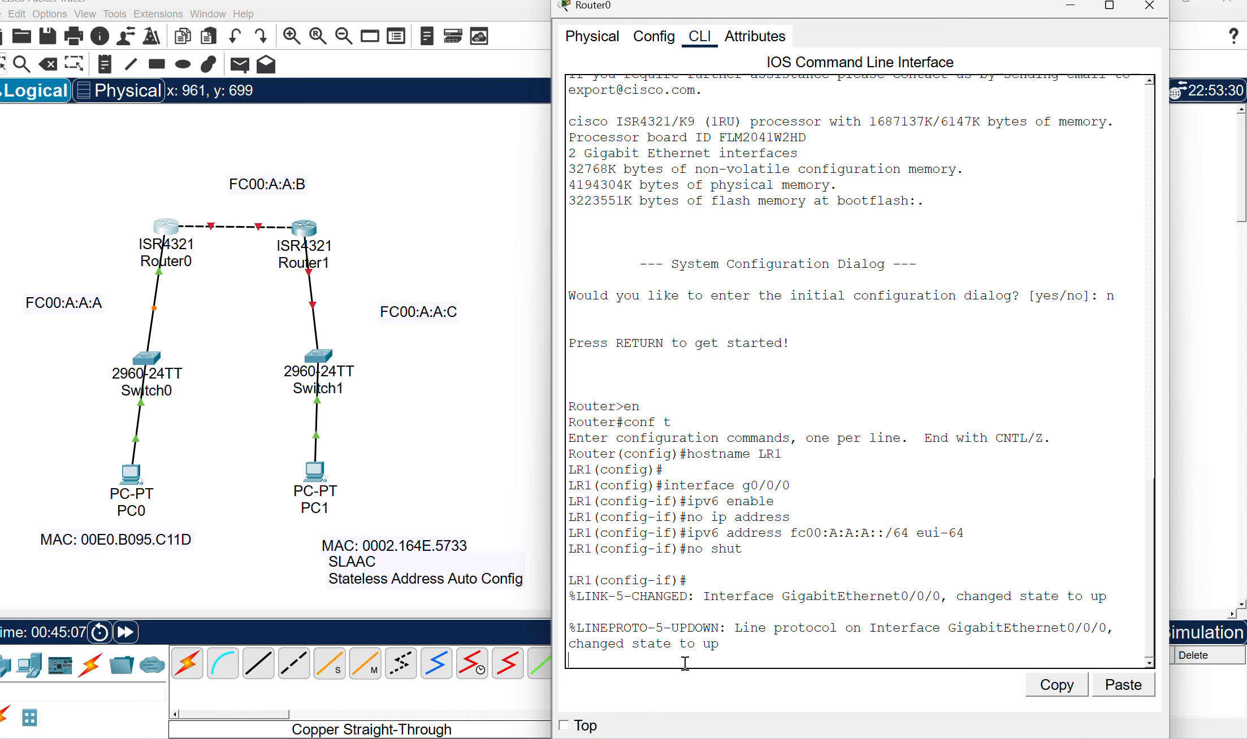
key("Return")
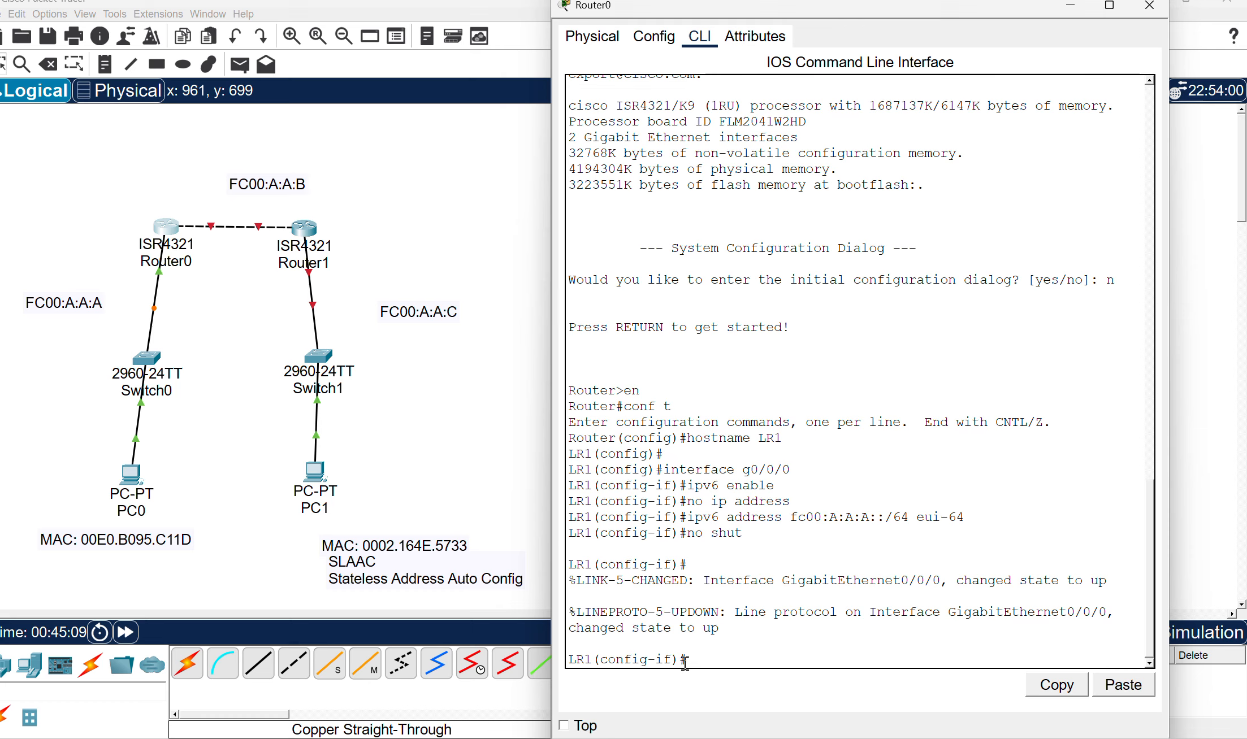
- Enter configuration of interface g0/0/1 and remove its IPv4 address
type("inter")
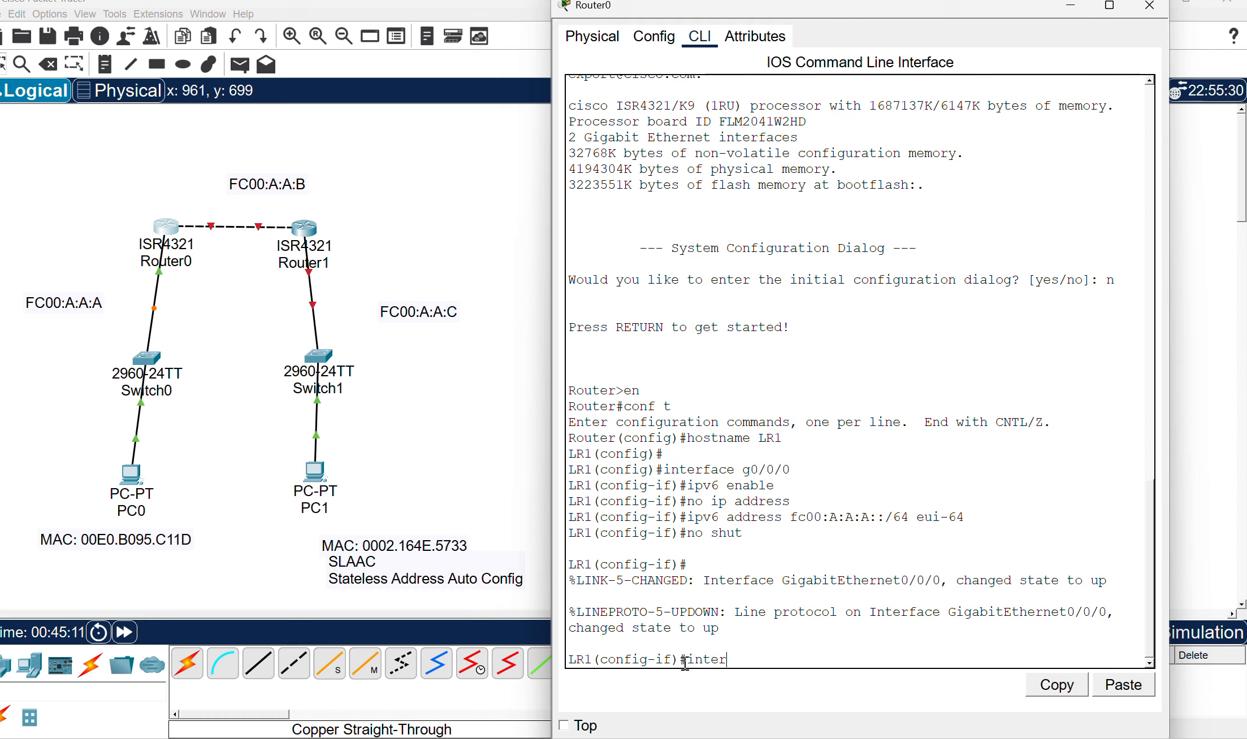
type("face")
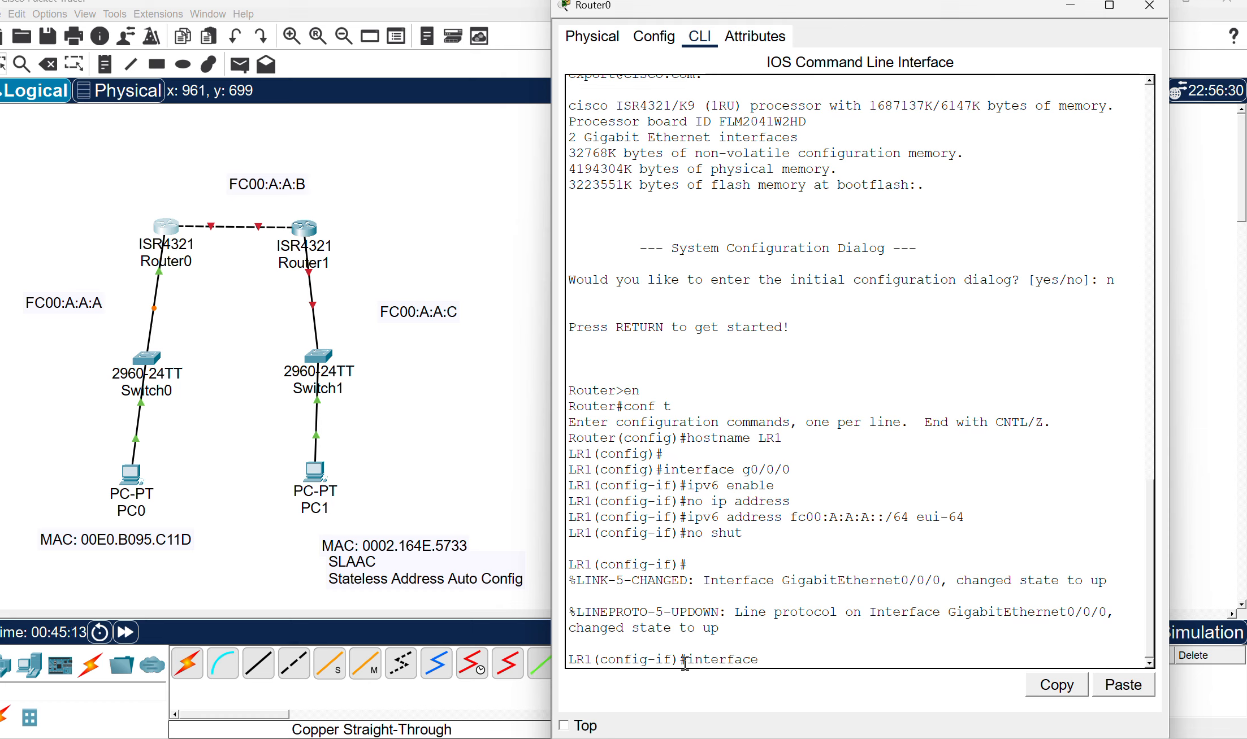
type(" g0/0/1")
key("Return")
type("no ip ")
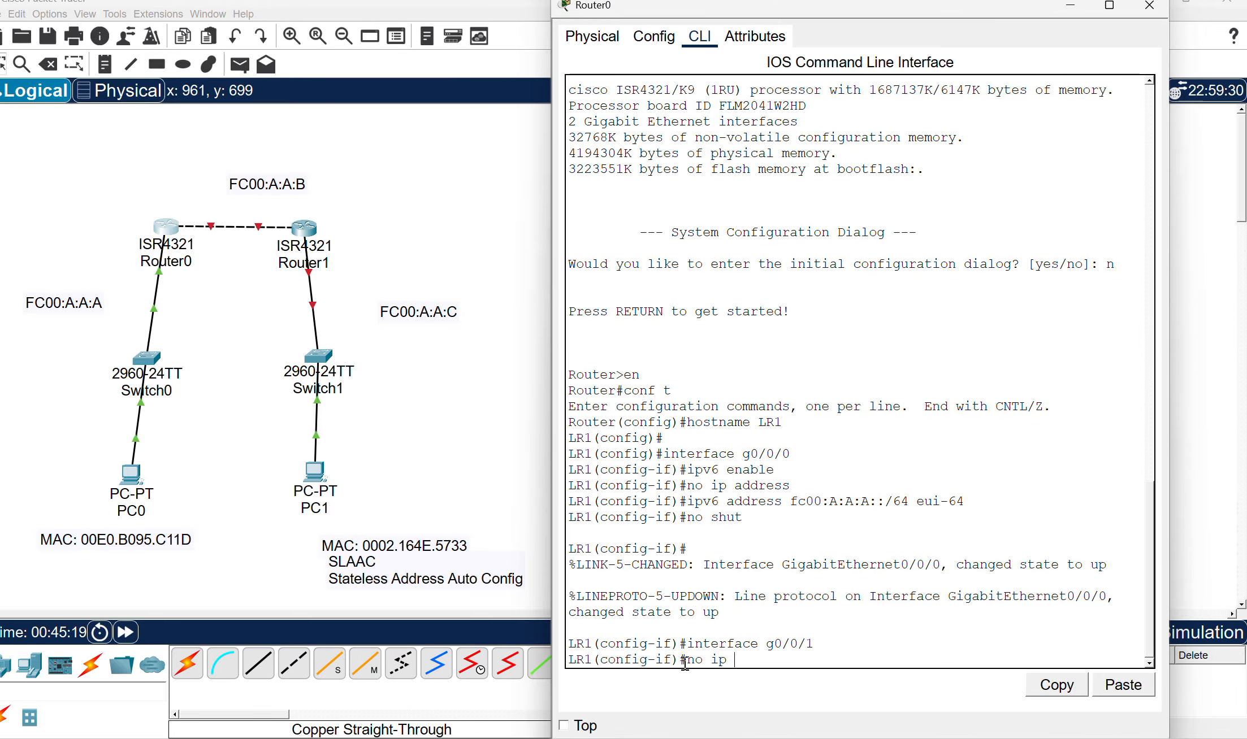
type("addr")
key("Return")
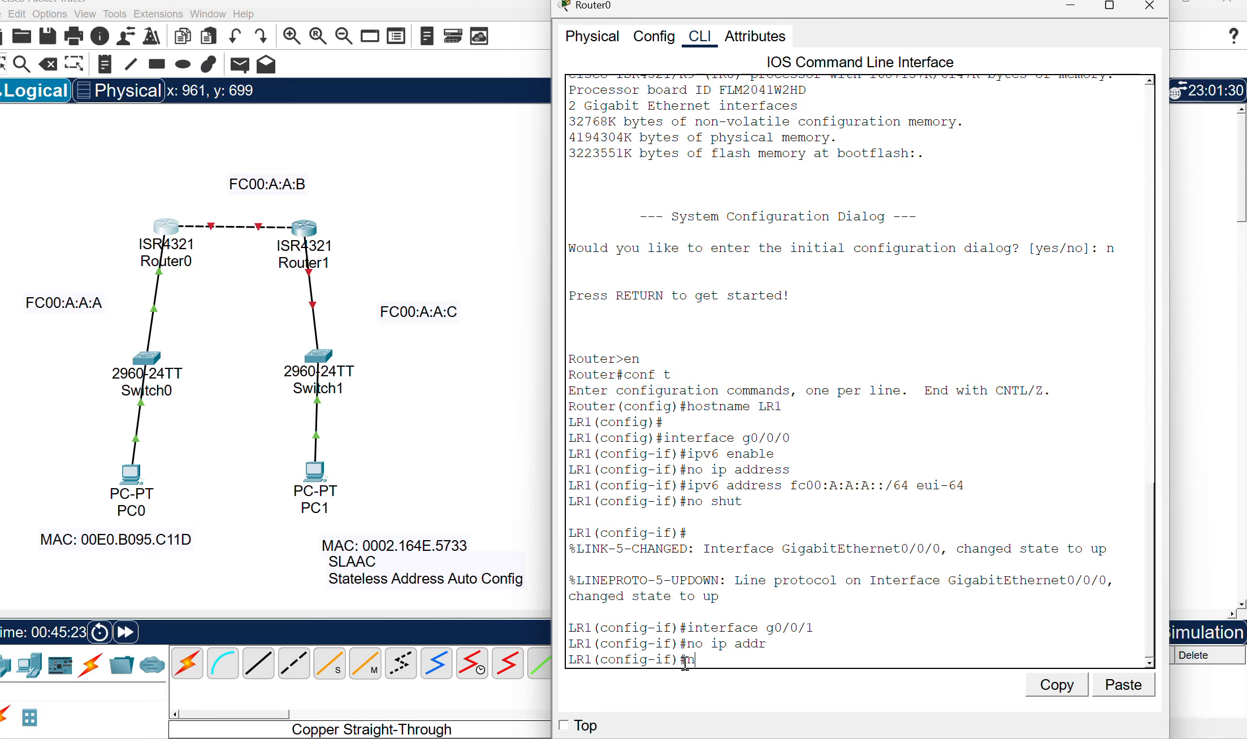
- Assign IPv6 address fc00:a:a:b::/64 with eui-64 to interface g0/0/1 and bring the interface up
type("ipv6 address fc00:")
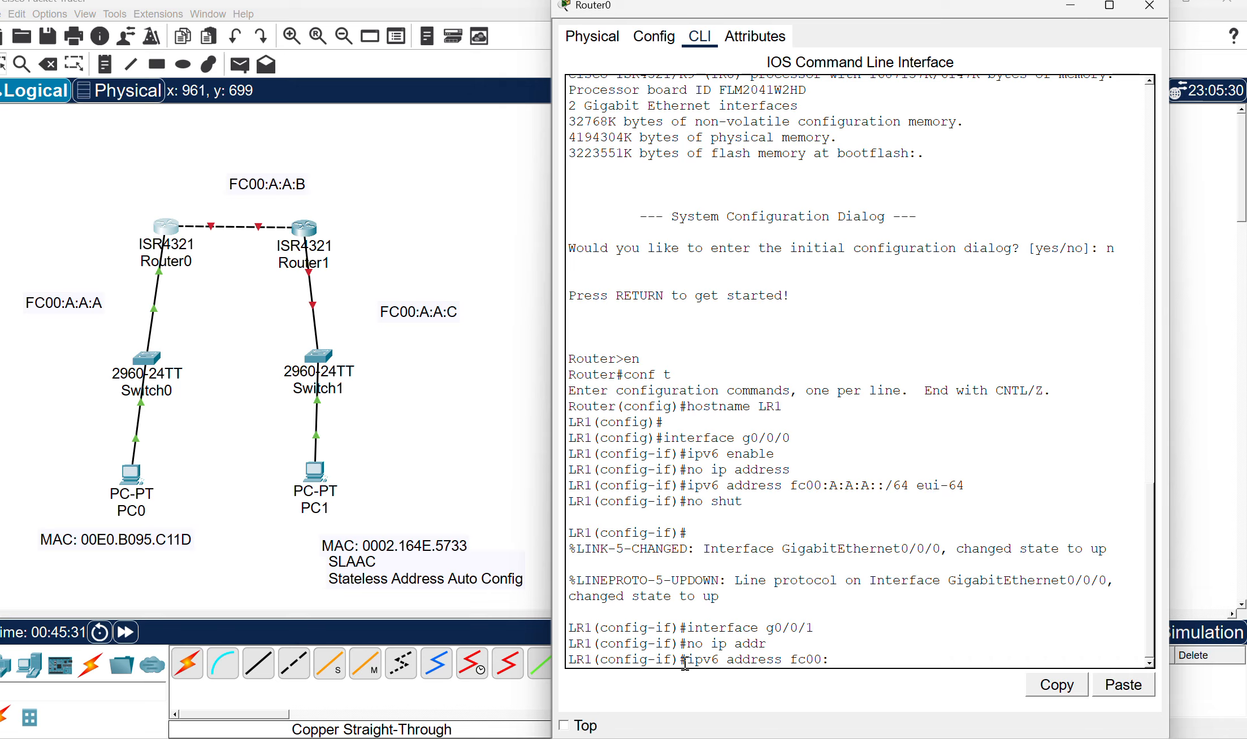
type("a:a:b::/64 eui-64")
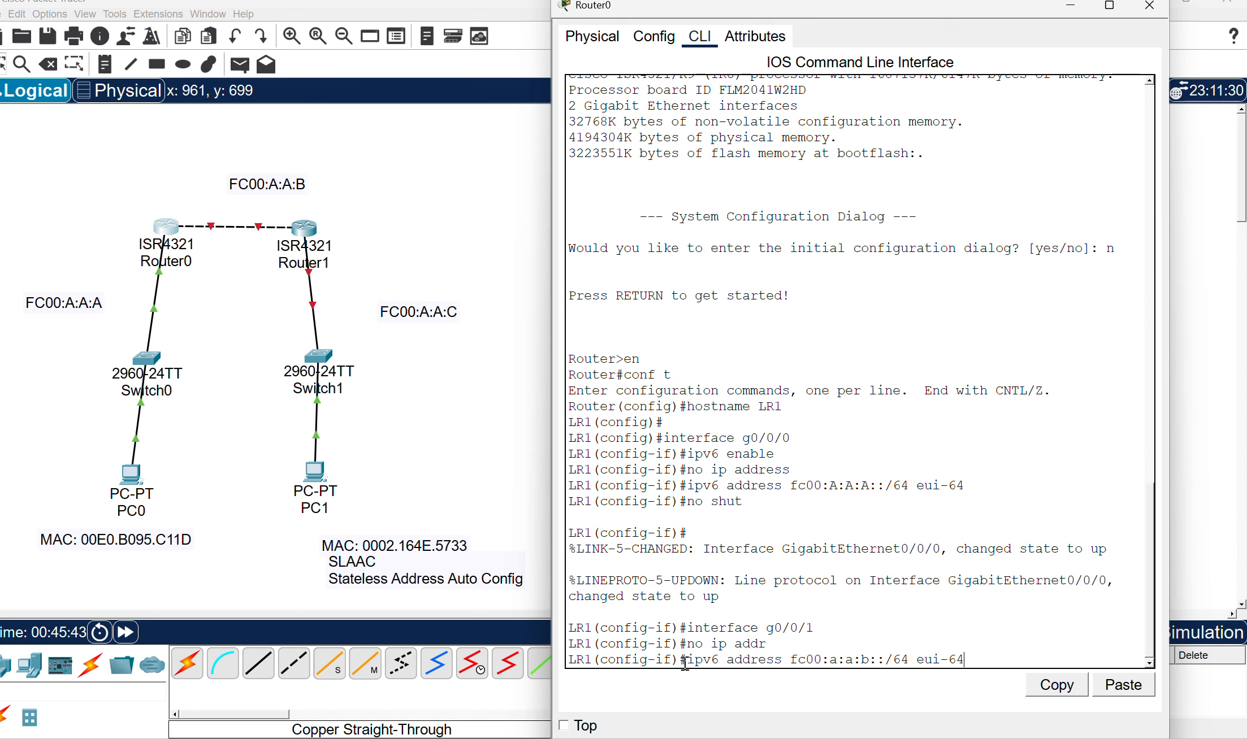
key("Return")
type("nosh")
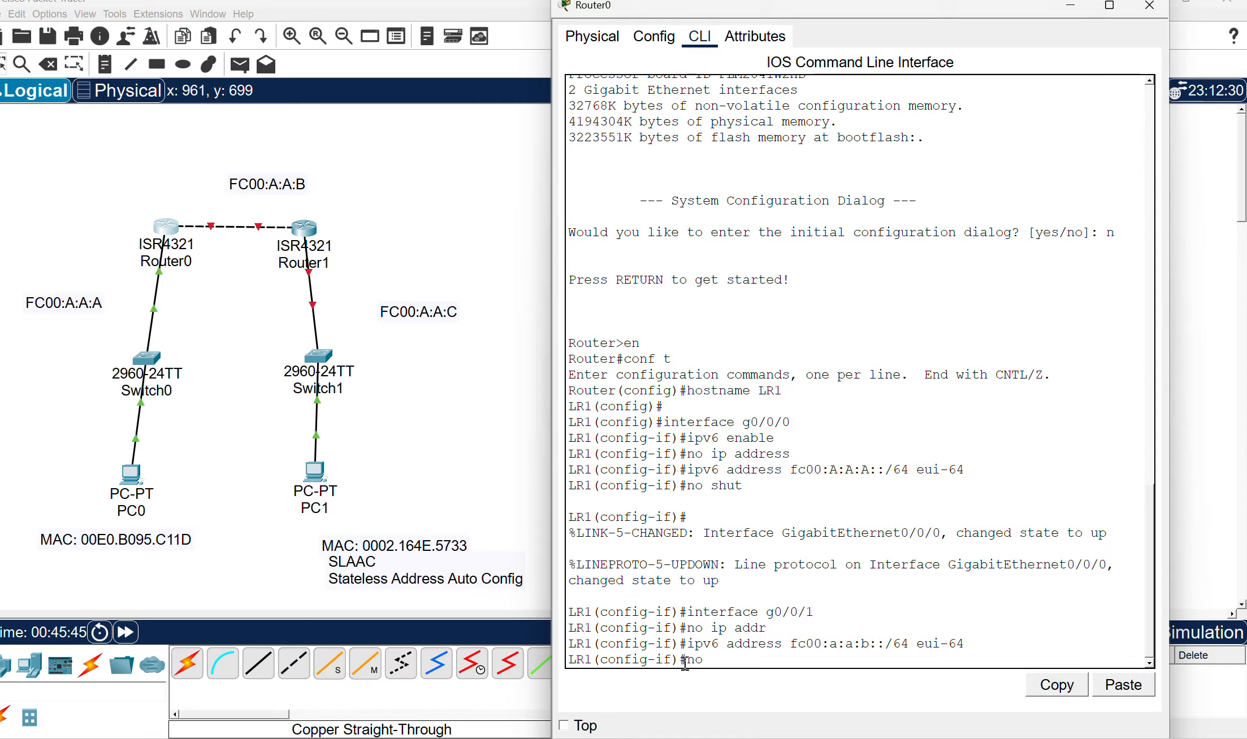
key("BackSpace")
key("BackSpace")
type("shut")
key("Return")
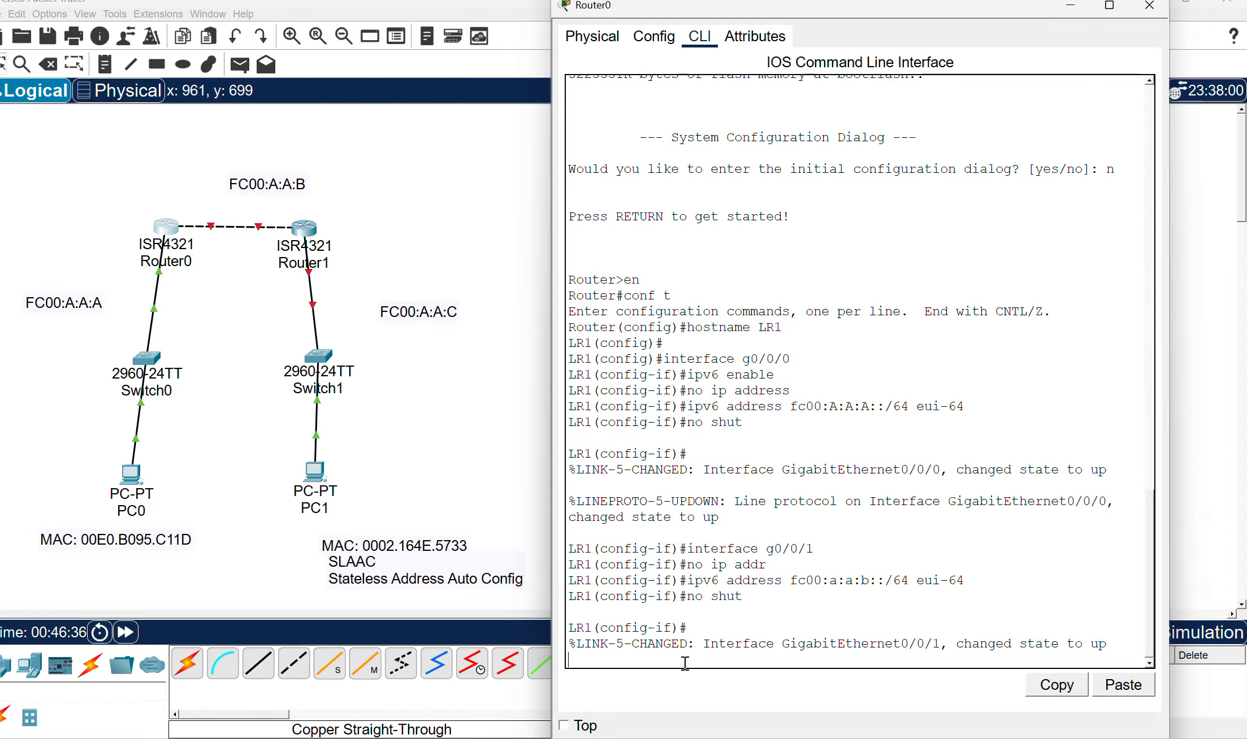
key("Return")
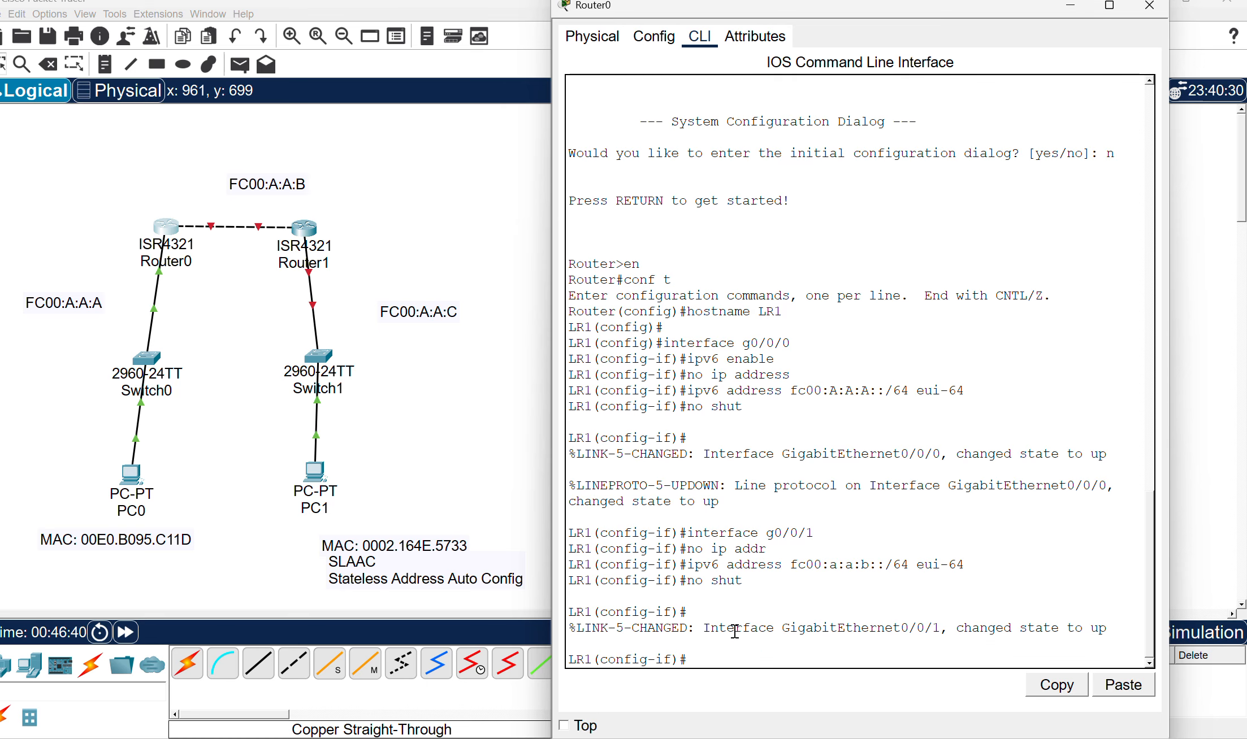
- Enable IPv6 unicast routing on LR1 and begin a router-id command
type("ipv6 unicast rou")
key("BackSpace")
key("BackSpace")
key("BackSpace")
key("Tab")
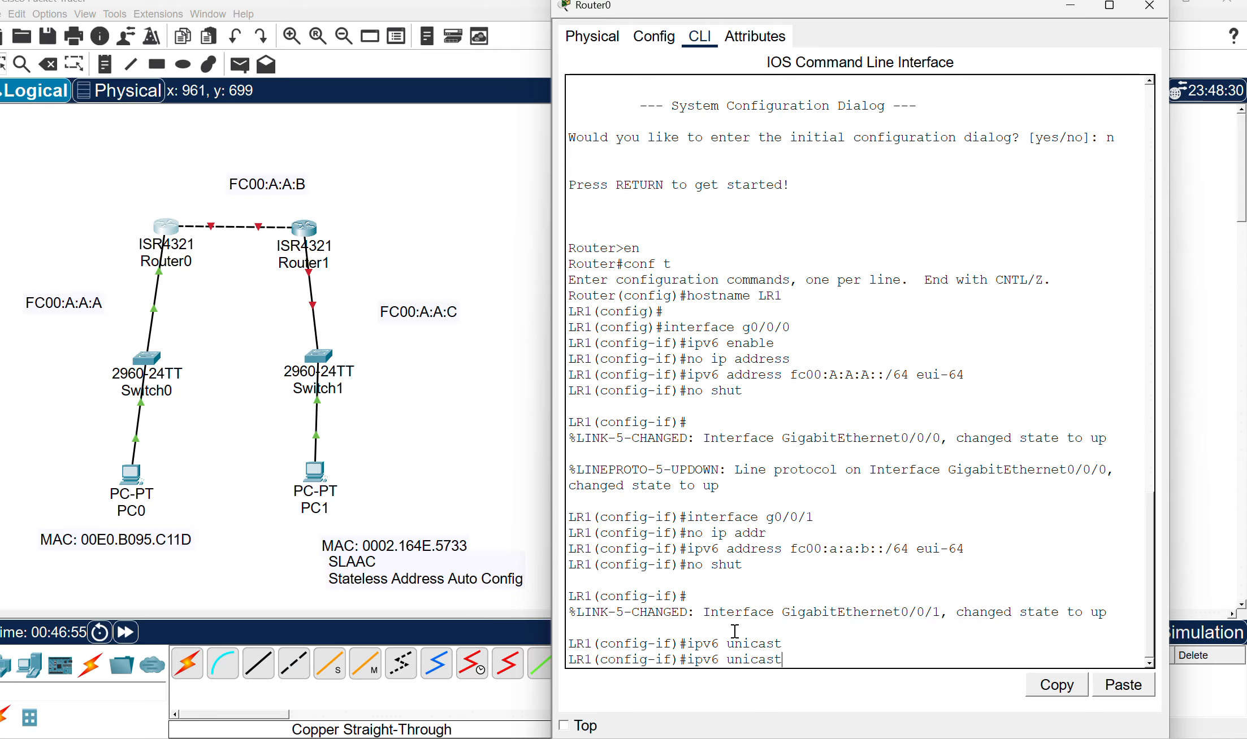
type("-routing")
key("Return")
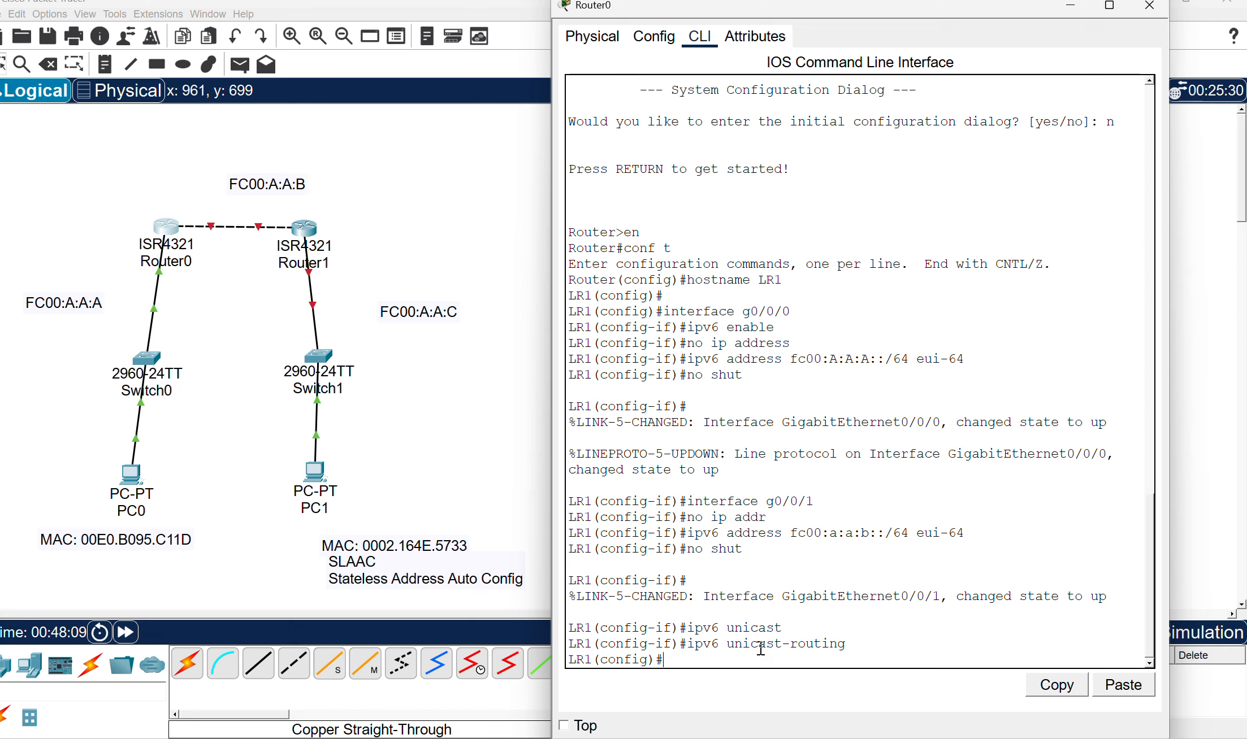
type("router-id")
left_click(4, 669)
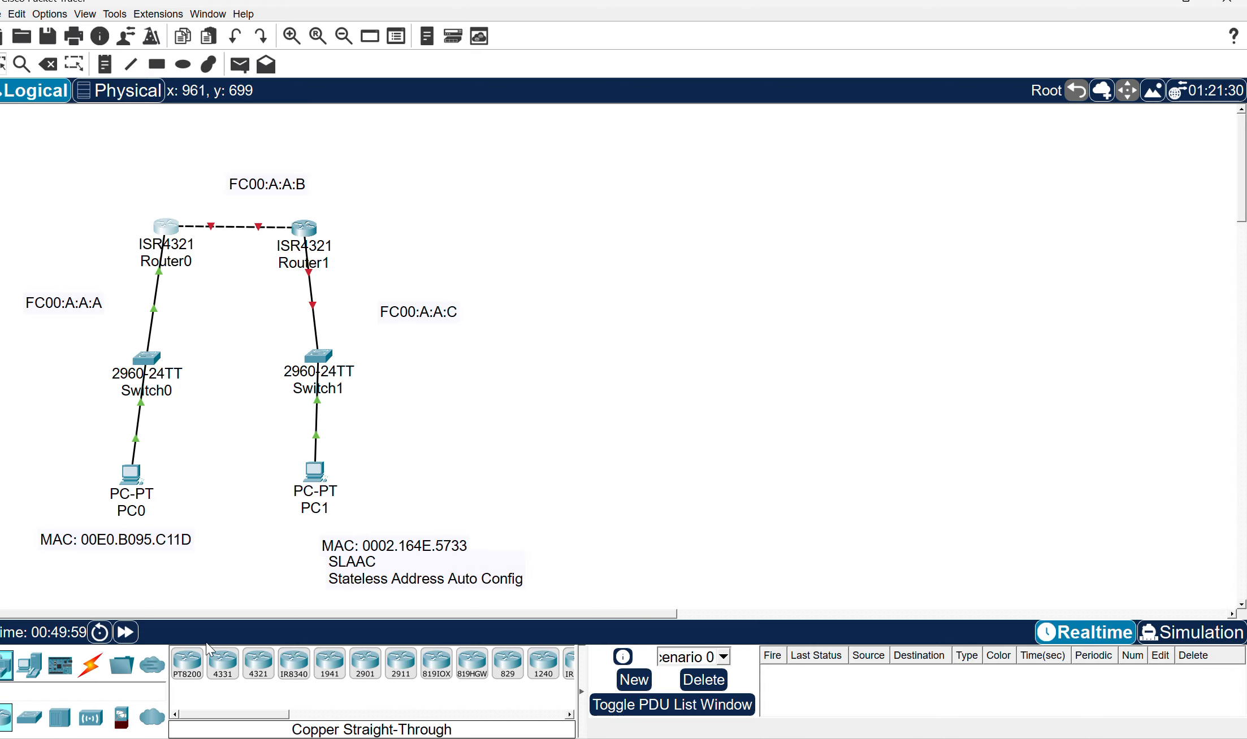
left_click_drag(261, 671, 255, 274)
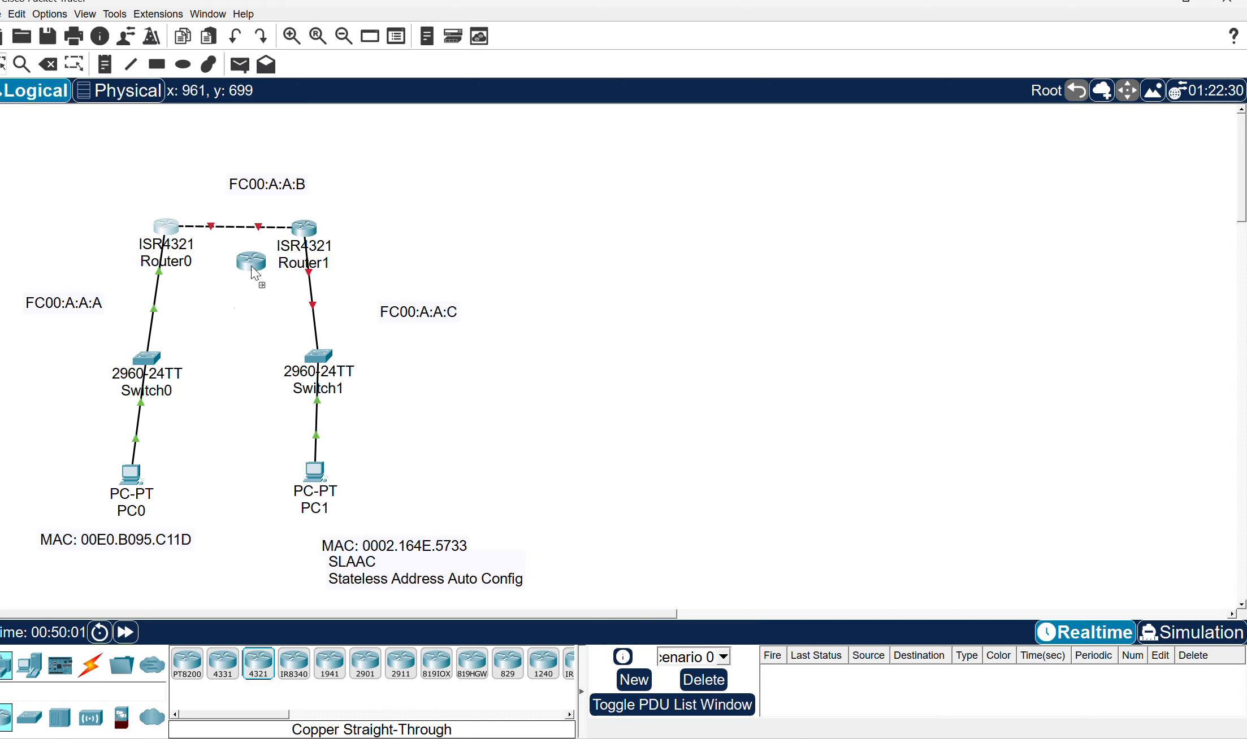
left_click_drag(265, 205, 248, 150)
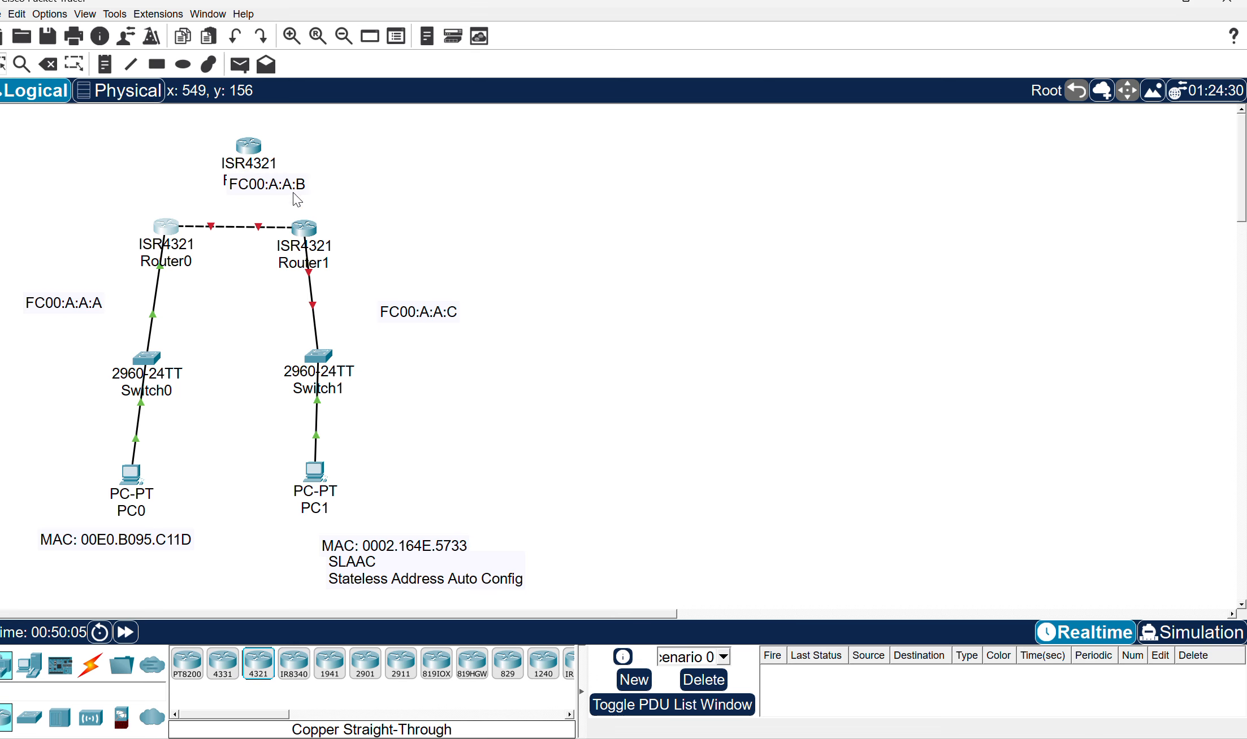
mouse_move(318, 260)
left_click(251, 148)
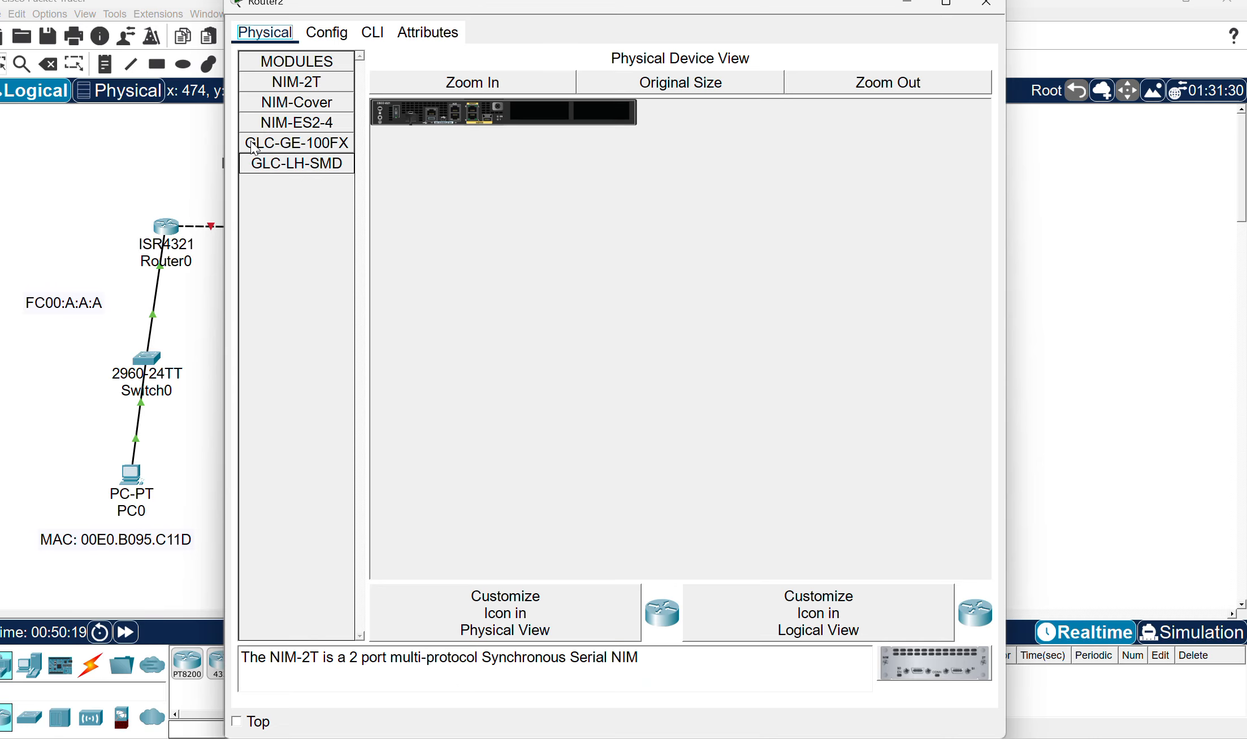
left_click(985, 3)
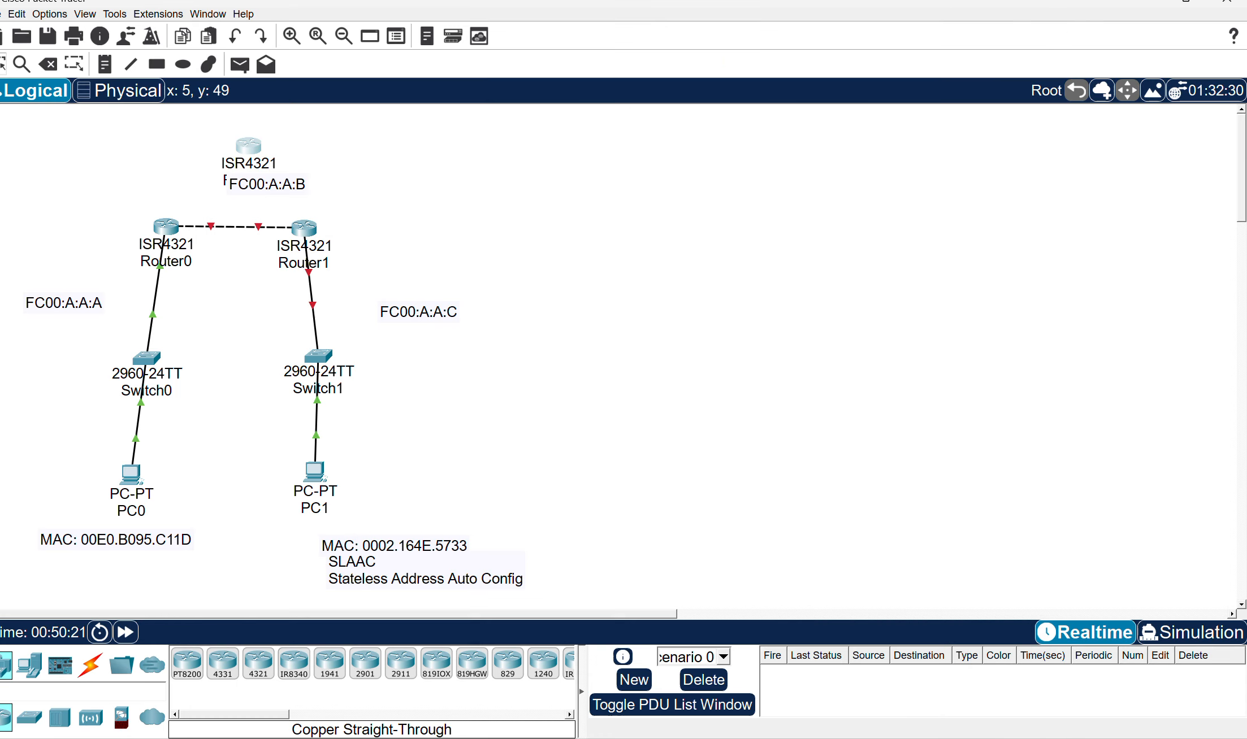
left_click(49, 64)
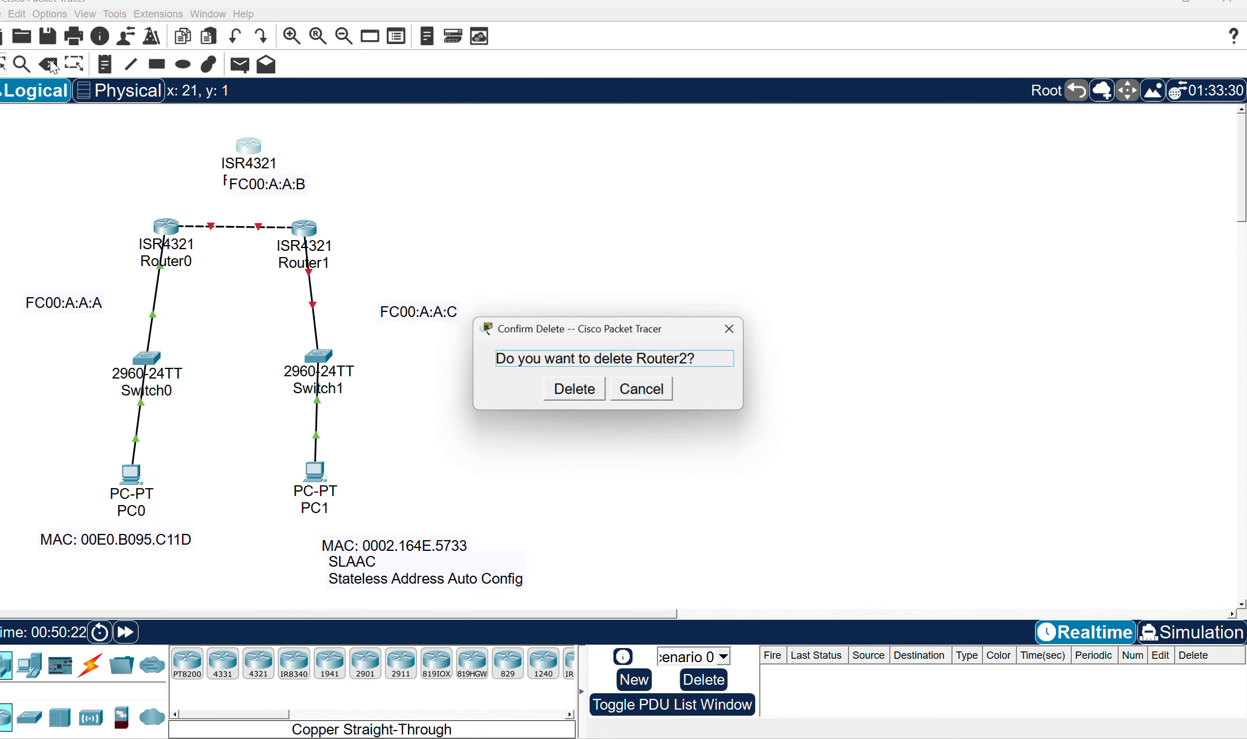
left_click(572, 390)
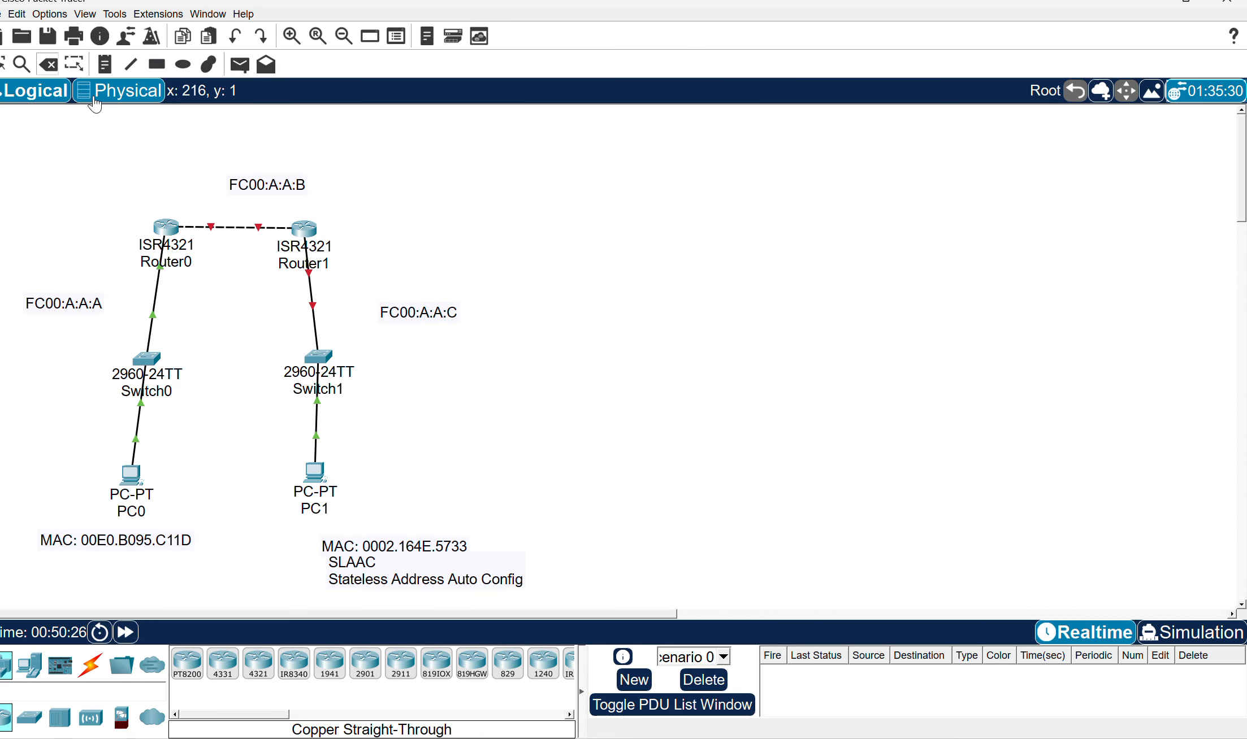
left_click(3, 64)
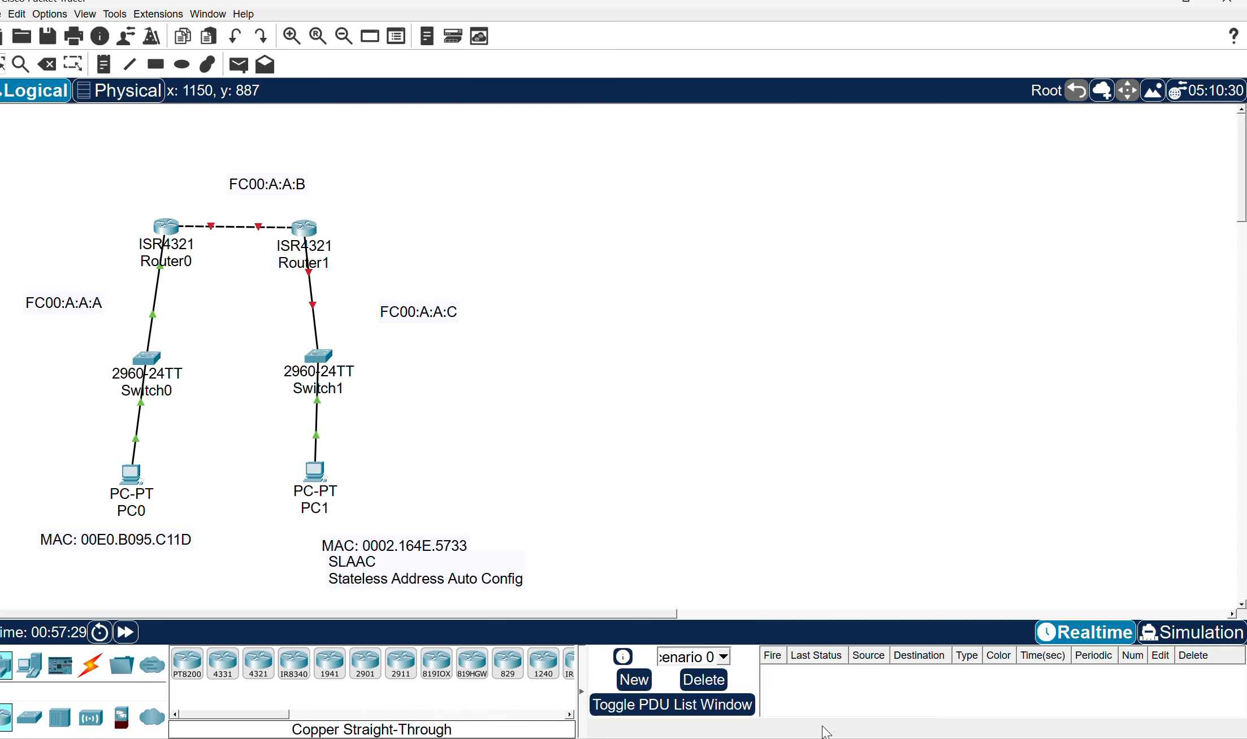
- Discard the partial router-id command and start IPv6 OSPF routing process 2 on LR1
mouse_move(865, 738)
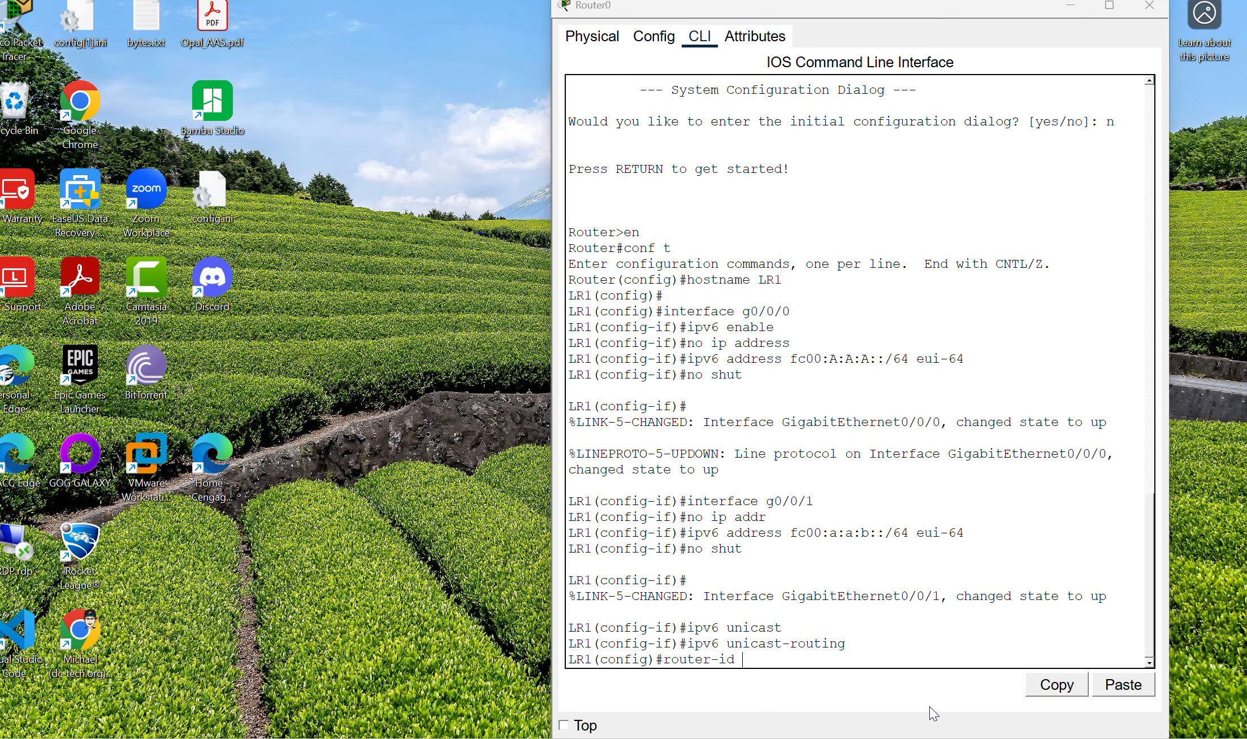
left_click(929, 706)
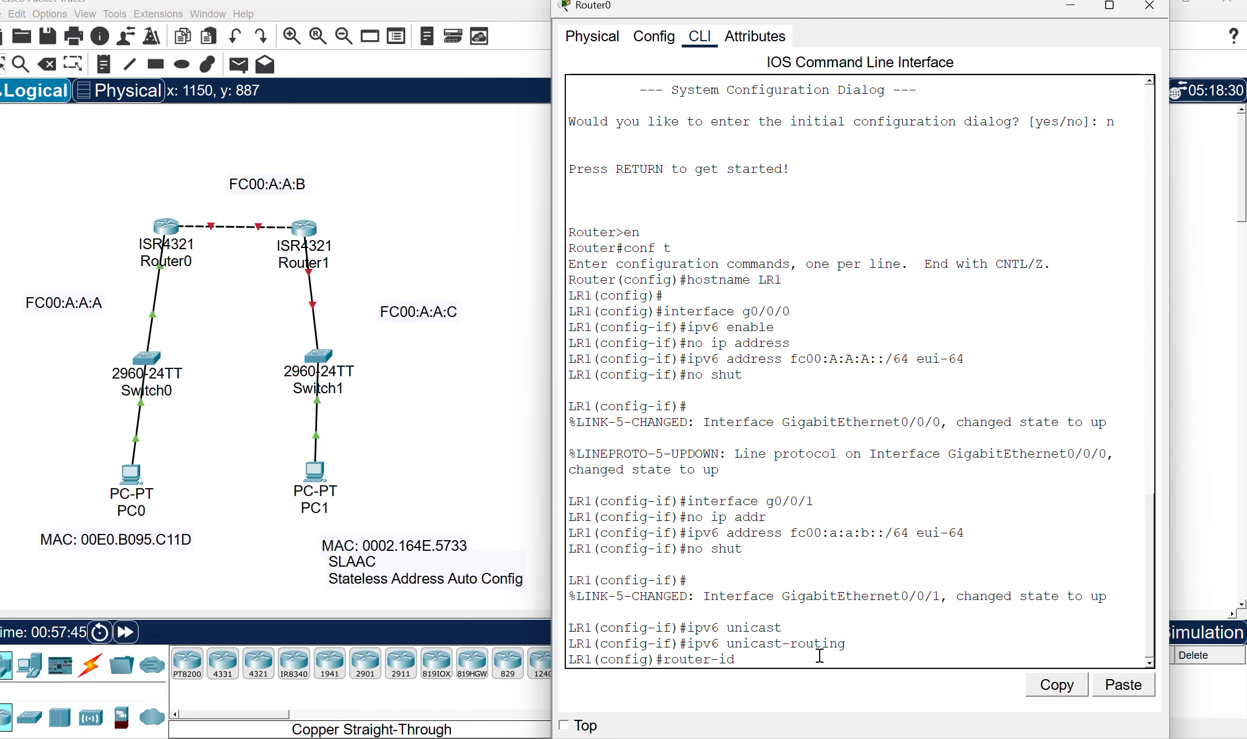
key("BackSpace")
key("BackSpace")
key("BackSpace")
key("BackSpace")
key("BackSpace")
key("BackSpace")
key("BackSpace")
key("BackSpace")
key("BackSpace")
type("ipv6")
type("router")
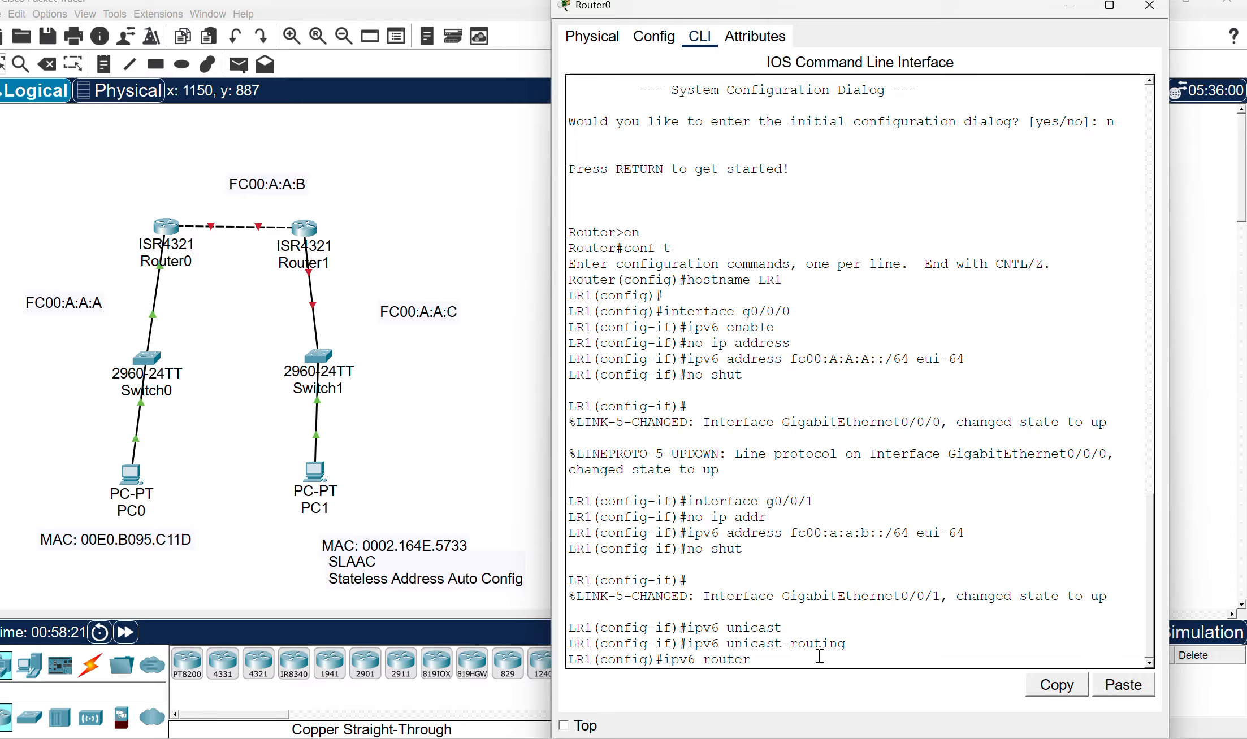
type("ospf 2")
key("Return")
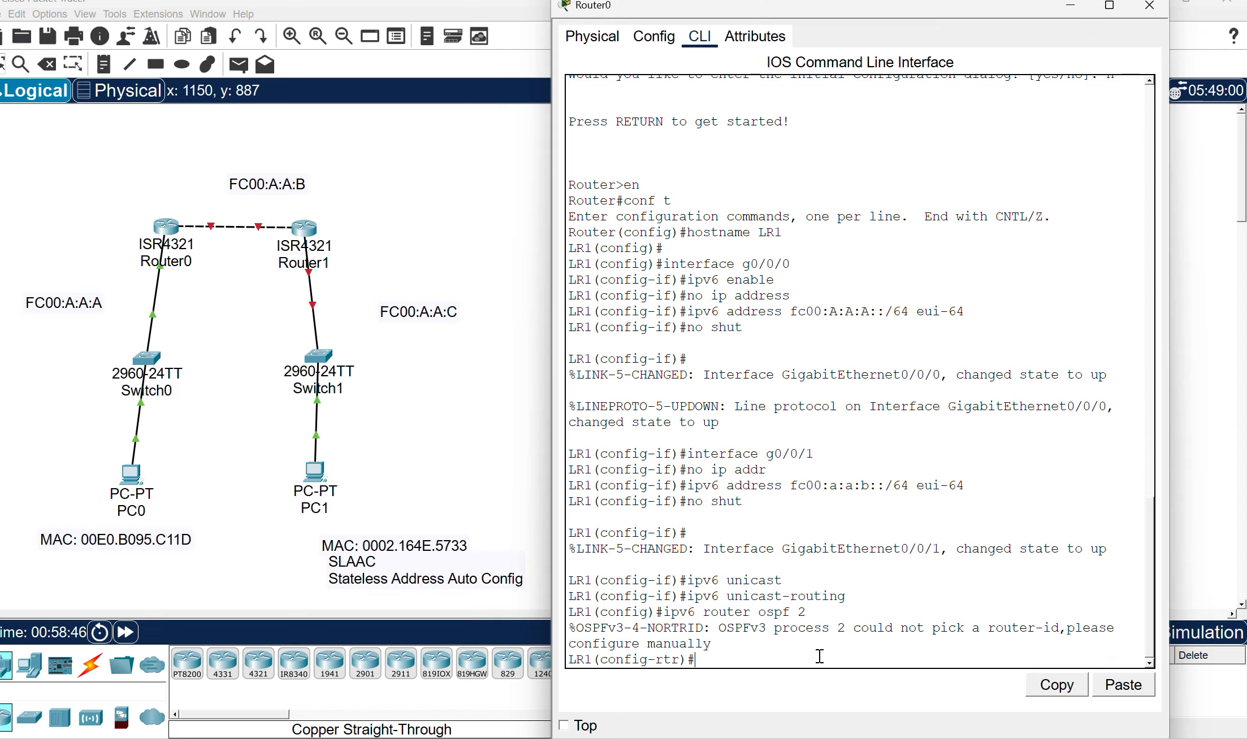
- Set the OSPF router ID to 1.1.1.1 and exit router configuration mode
type("router-id 1.1.1.1")
key("Return")
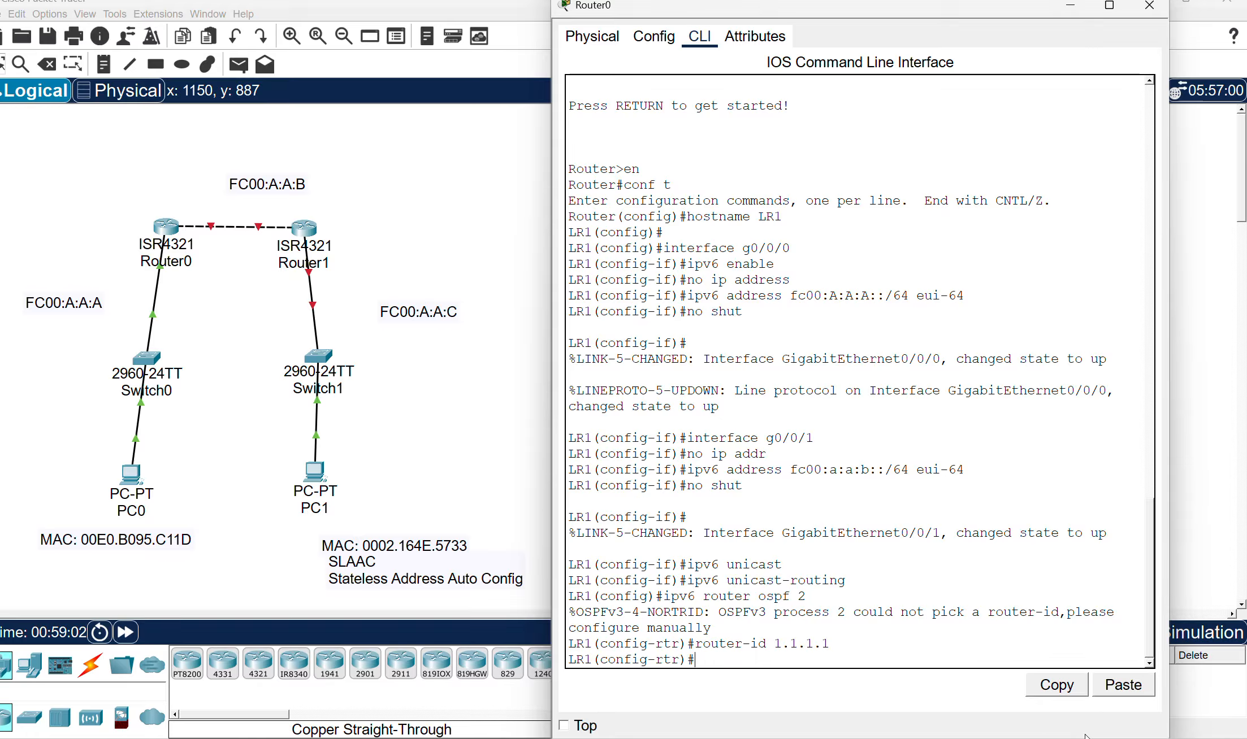
type("exit")
key("Return")
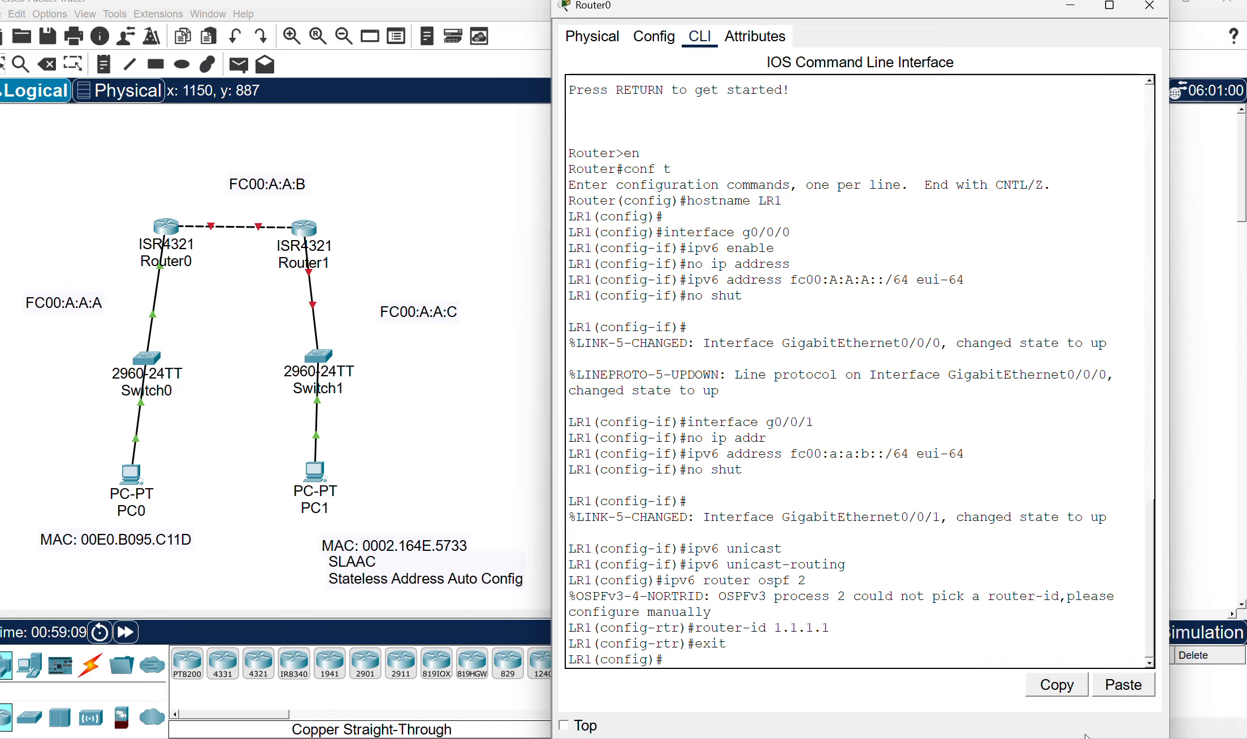
- Enable IPv6 OSPF process 2 in area 0 on LR1's interface g0/0/0
type("int g0/0/0")
key("Return")
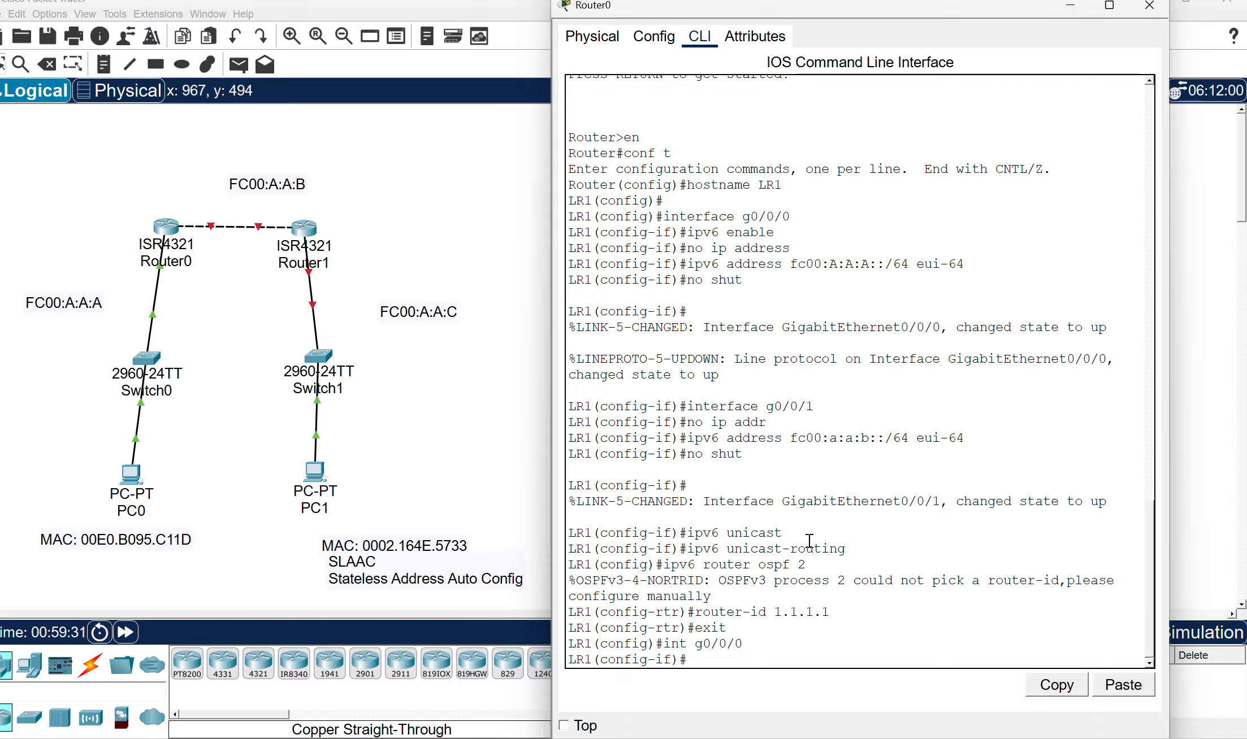
type("ipv6 ospf 2 area 0")
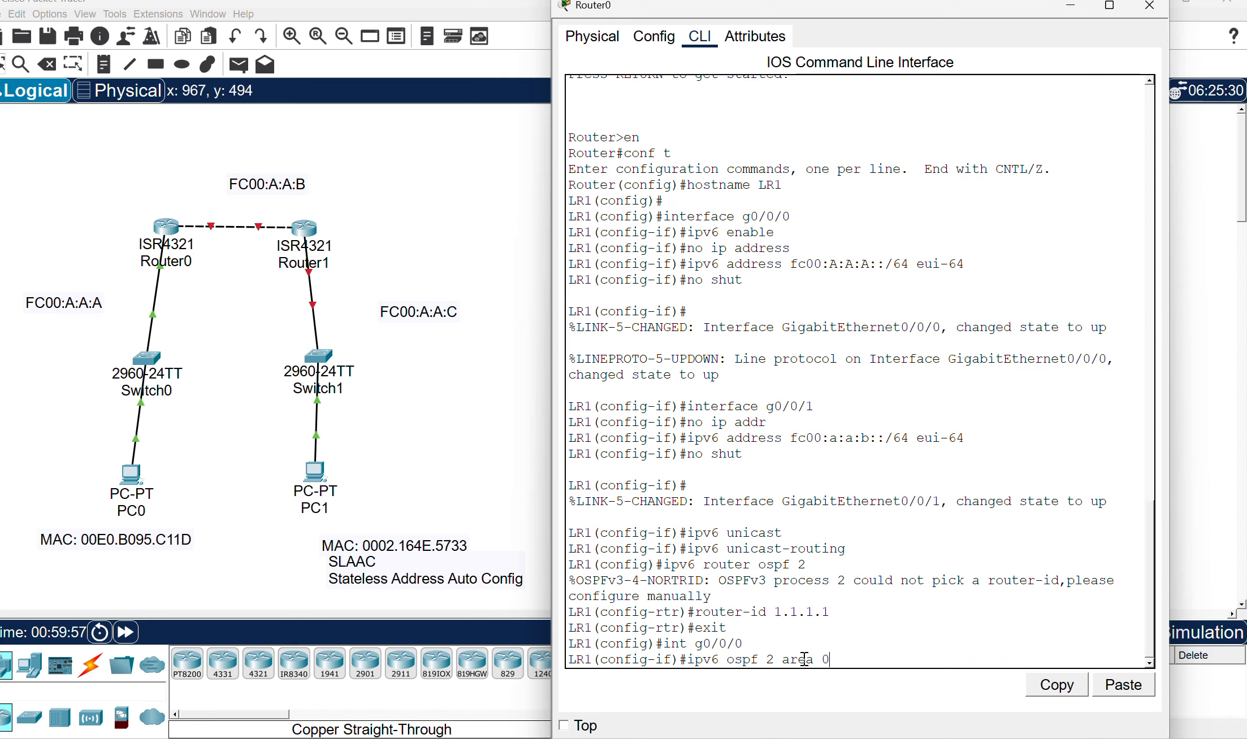
key("Return")
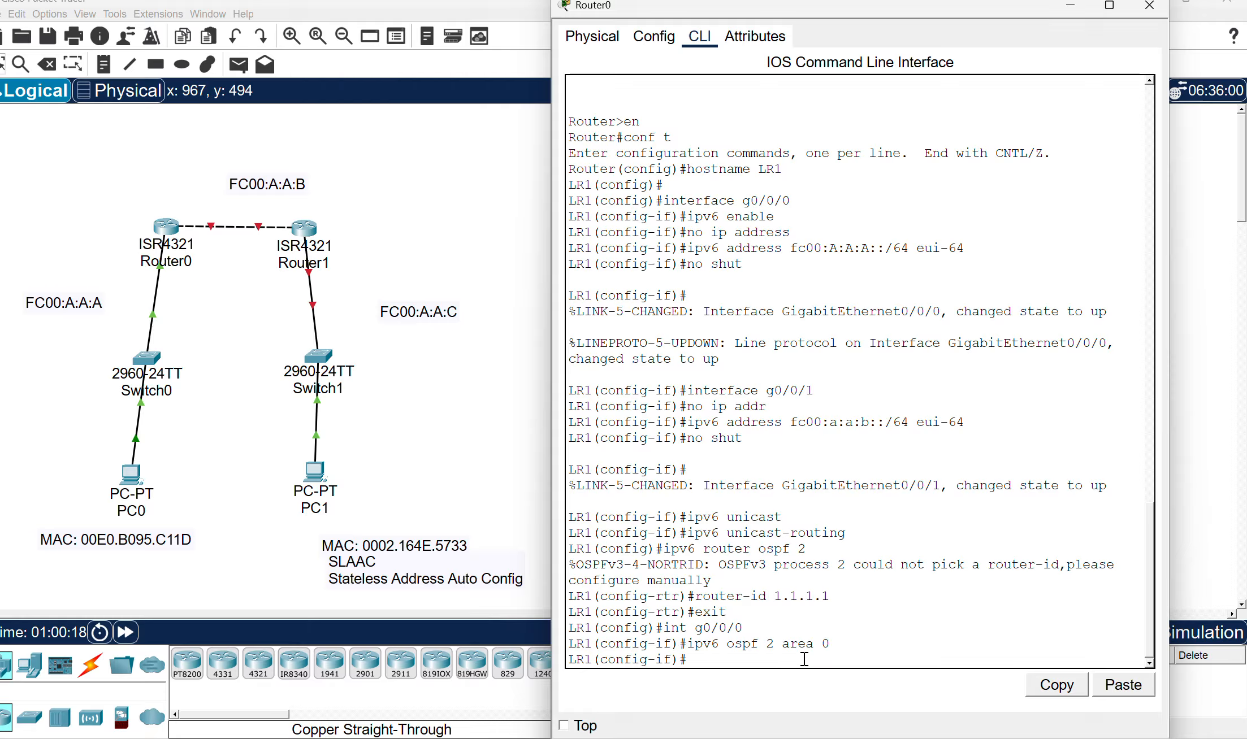
- Enable IPv6 OSPF process 2 in area 0 on LR1's interface g0/0/1 and end configuration mode
type("int")
type("g0/0/1")
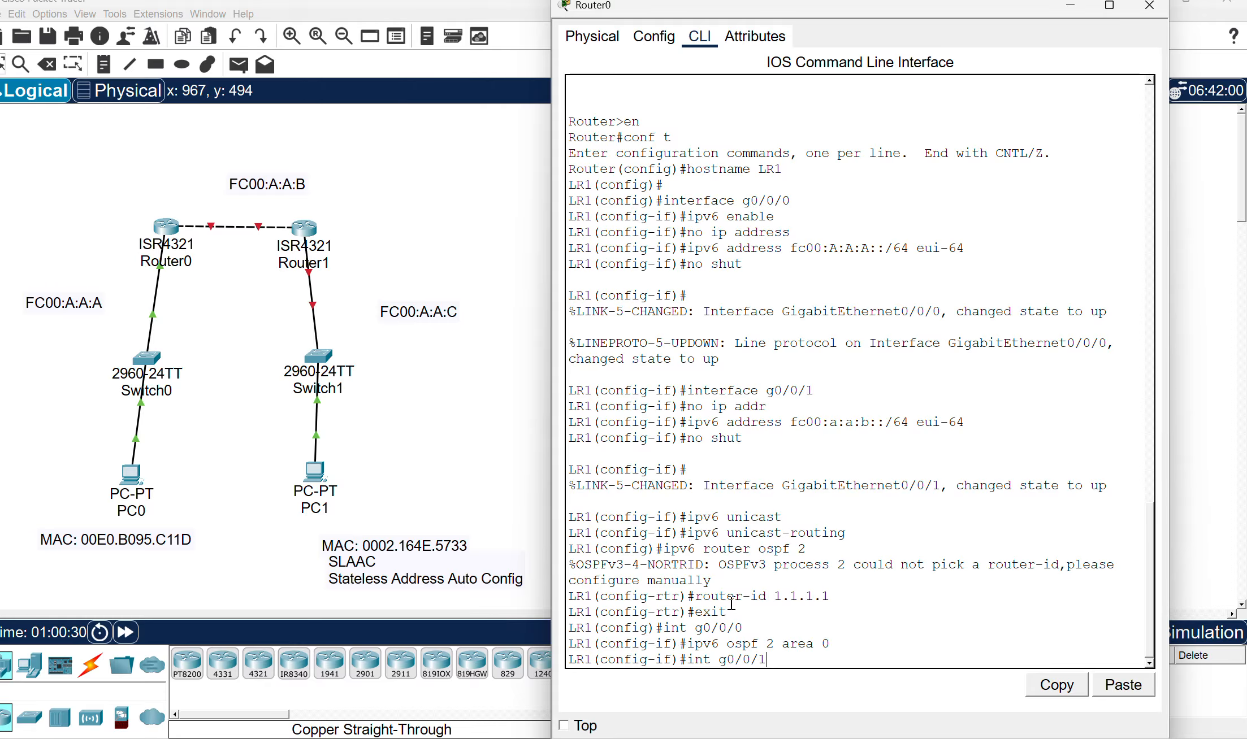
key("Return")
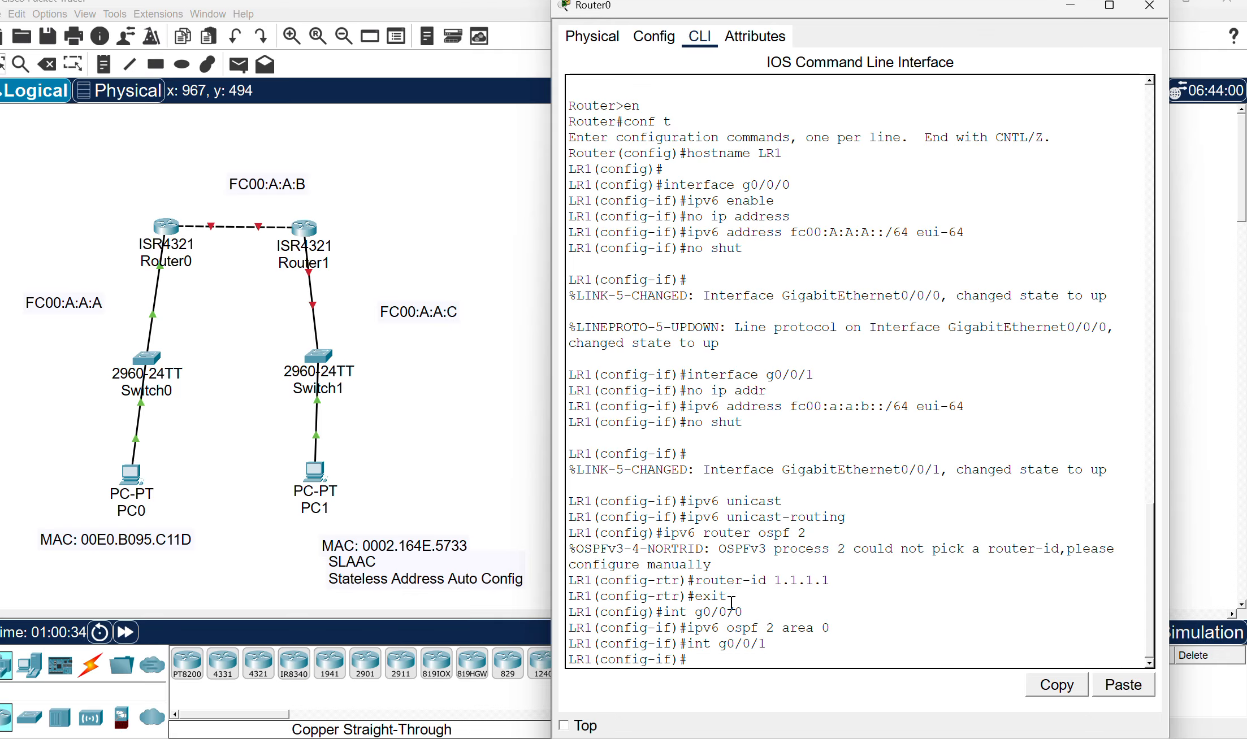
type("ipv6 ospf 2 area ")
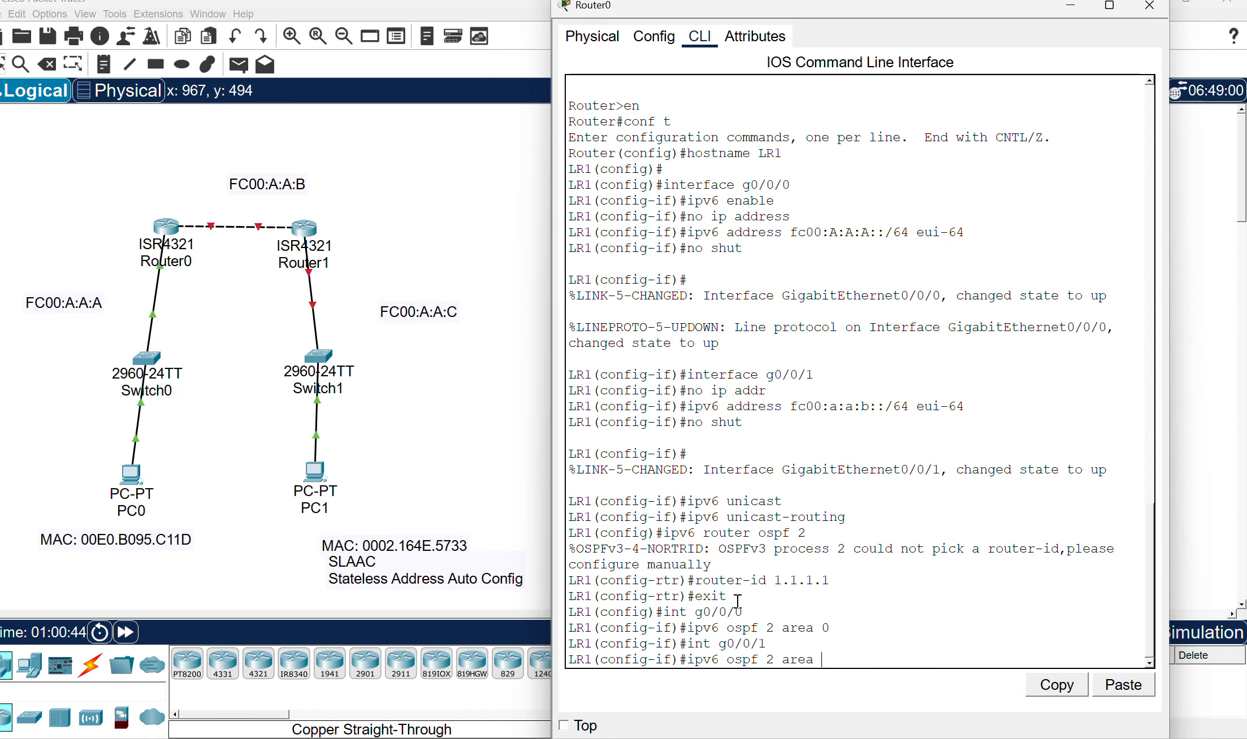
type("0")
key("Return")
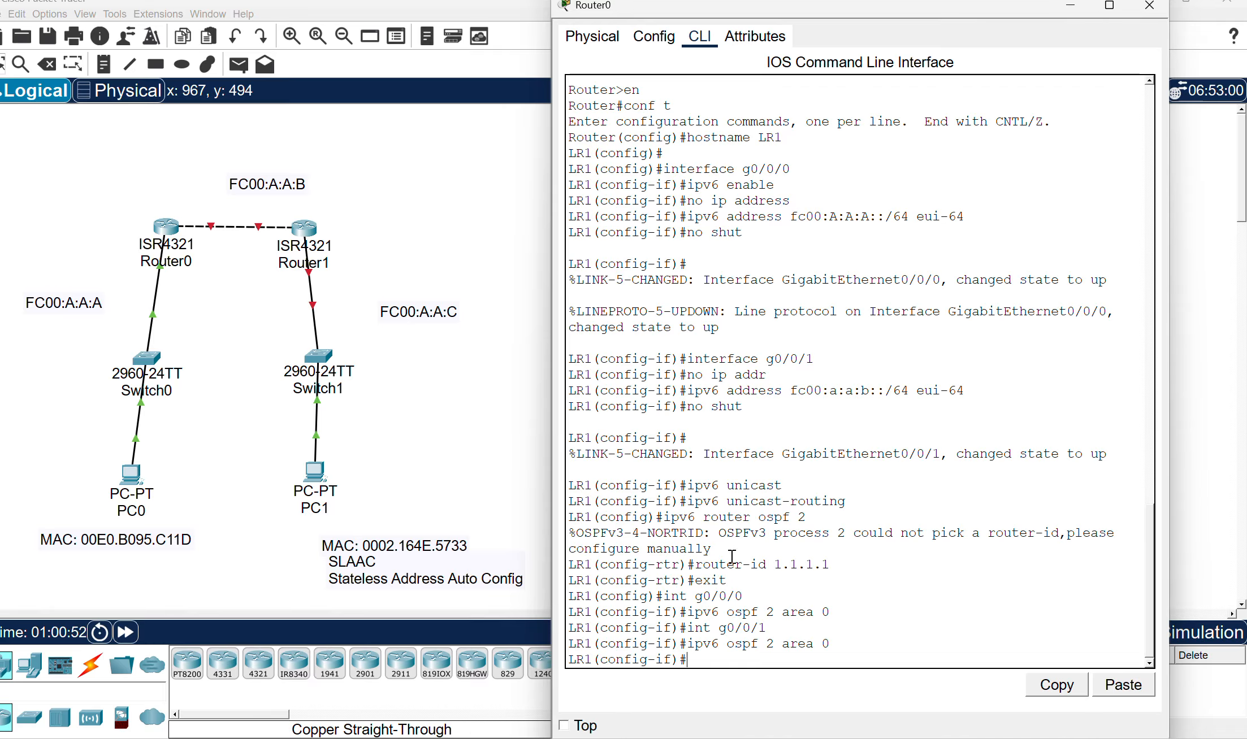
type("end")
key("Return")
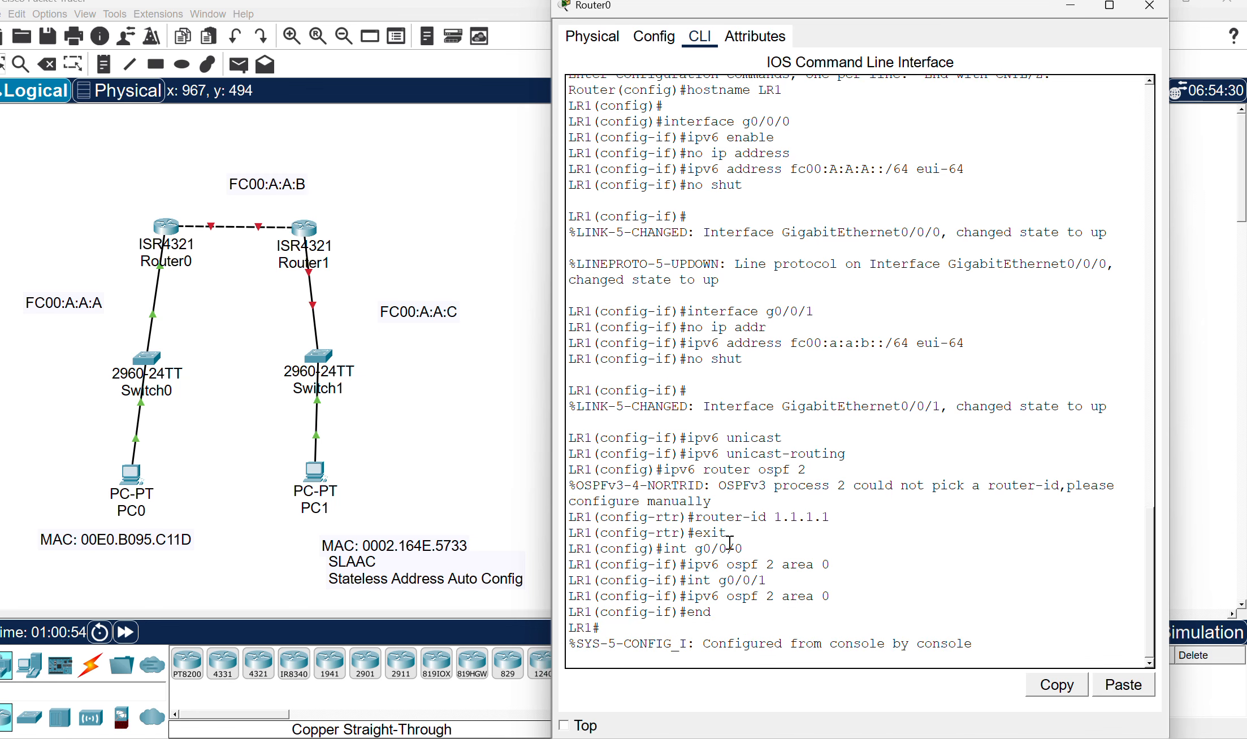
- Review LR1's running configuration, checking IPv6 unicast routing, both interfaces' IPv6 addresses and the OSPF settings
type("sh run")
key("Return")
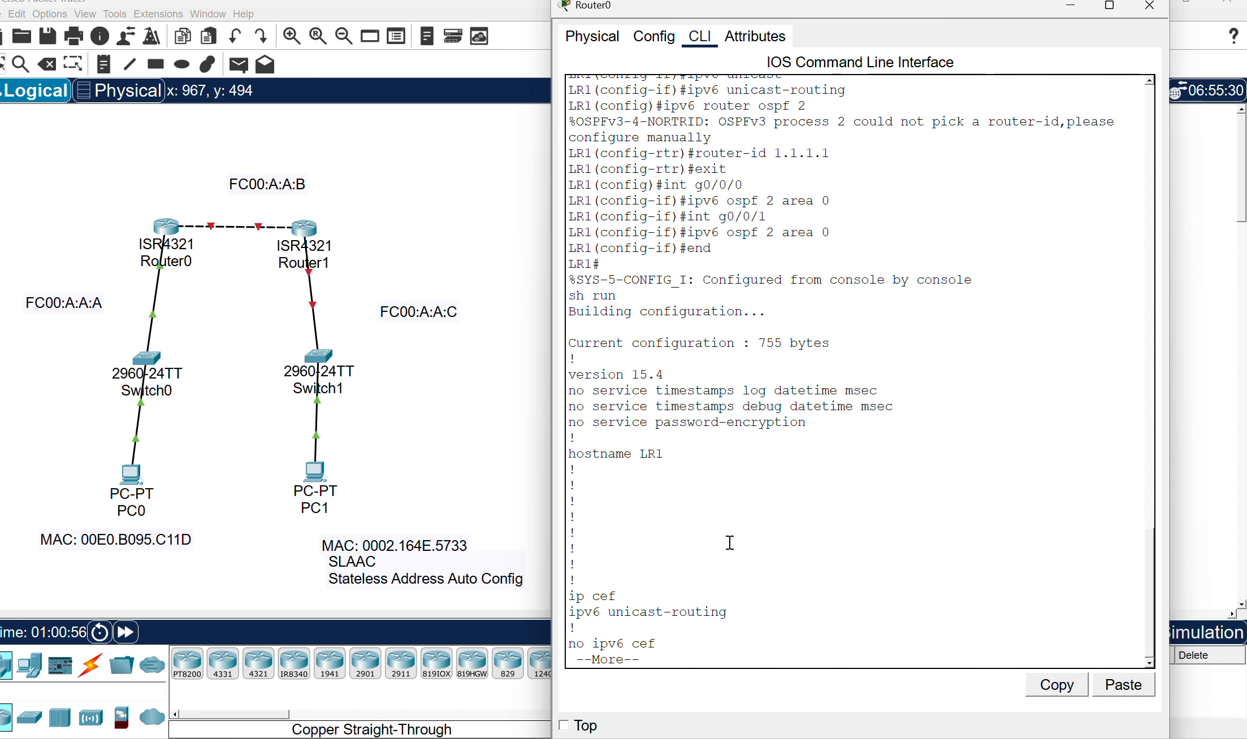
key("space")
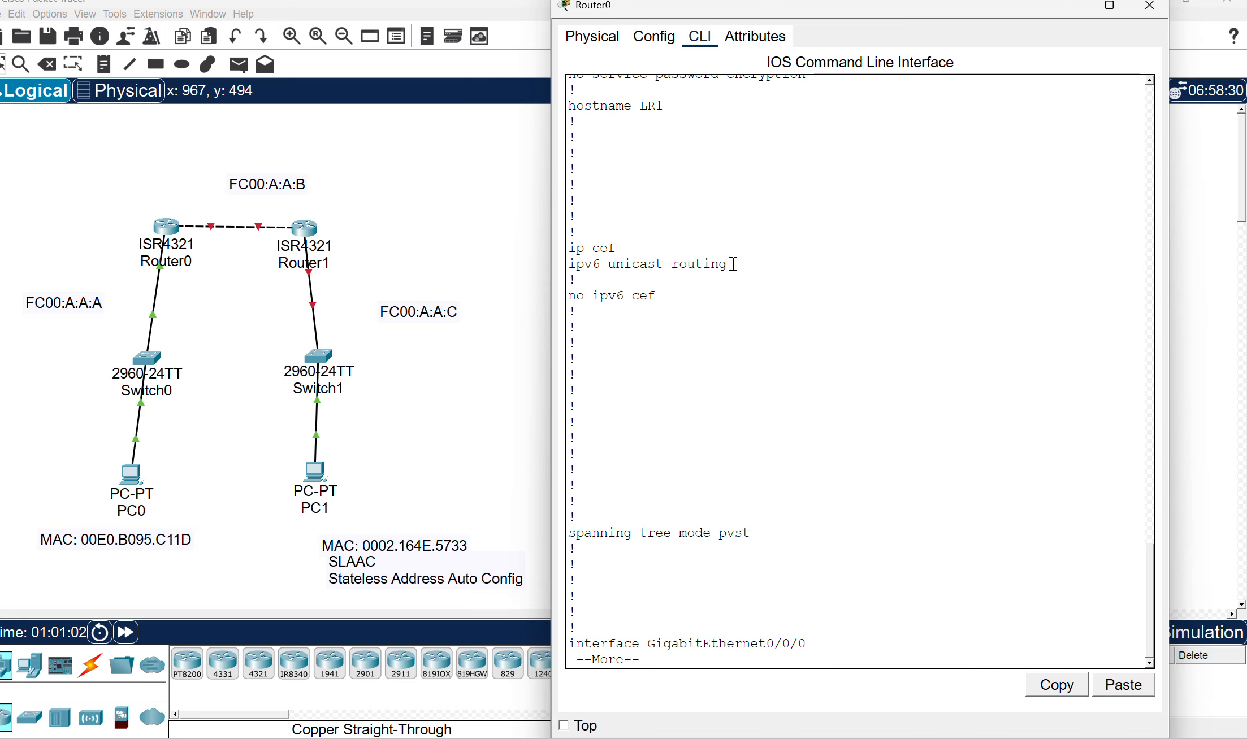
left_click_drag(729, 264, 584, 262)
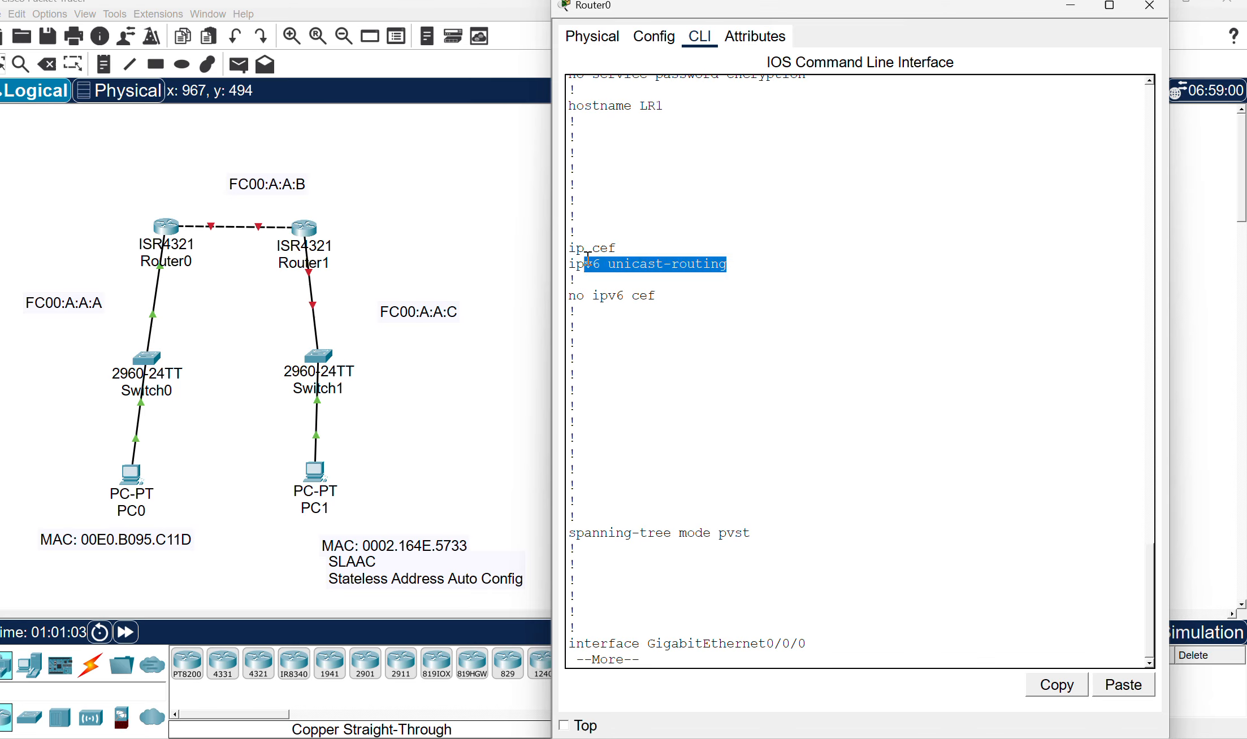
left_click(719, 405)
key("space")
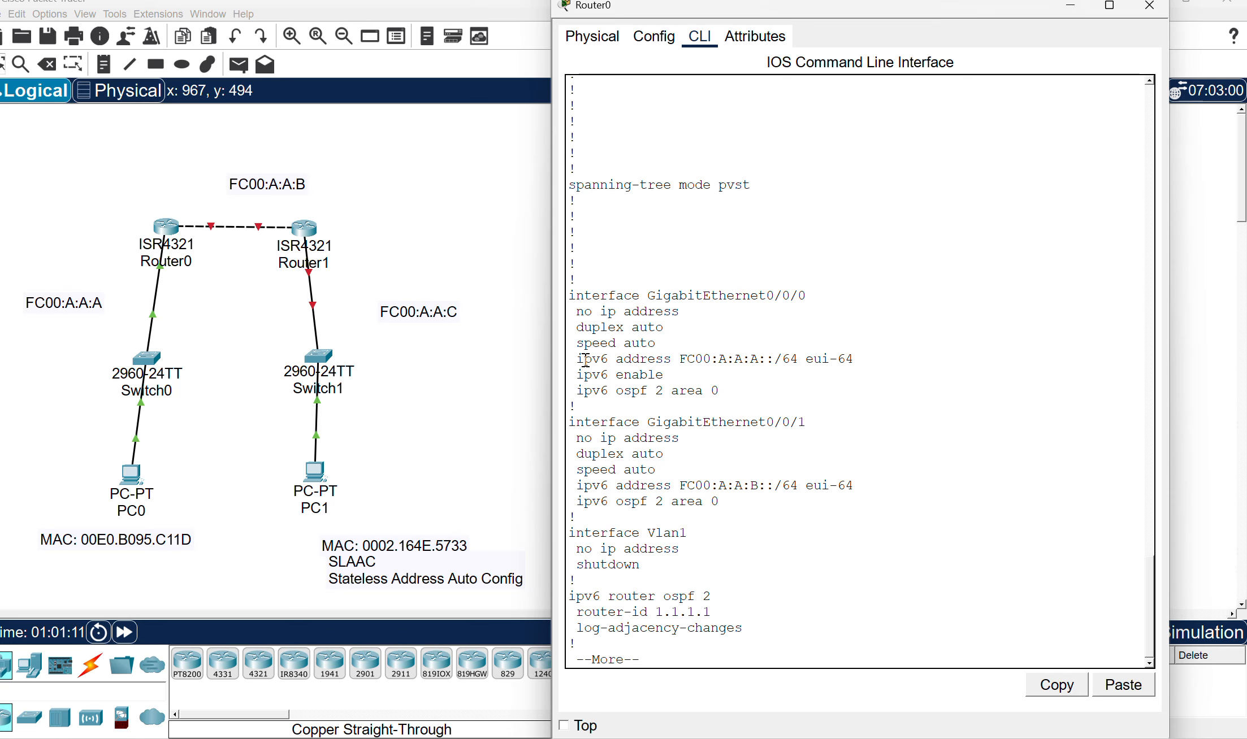
left_click_drag(586, 360, 859, 354)
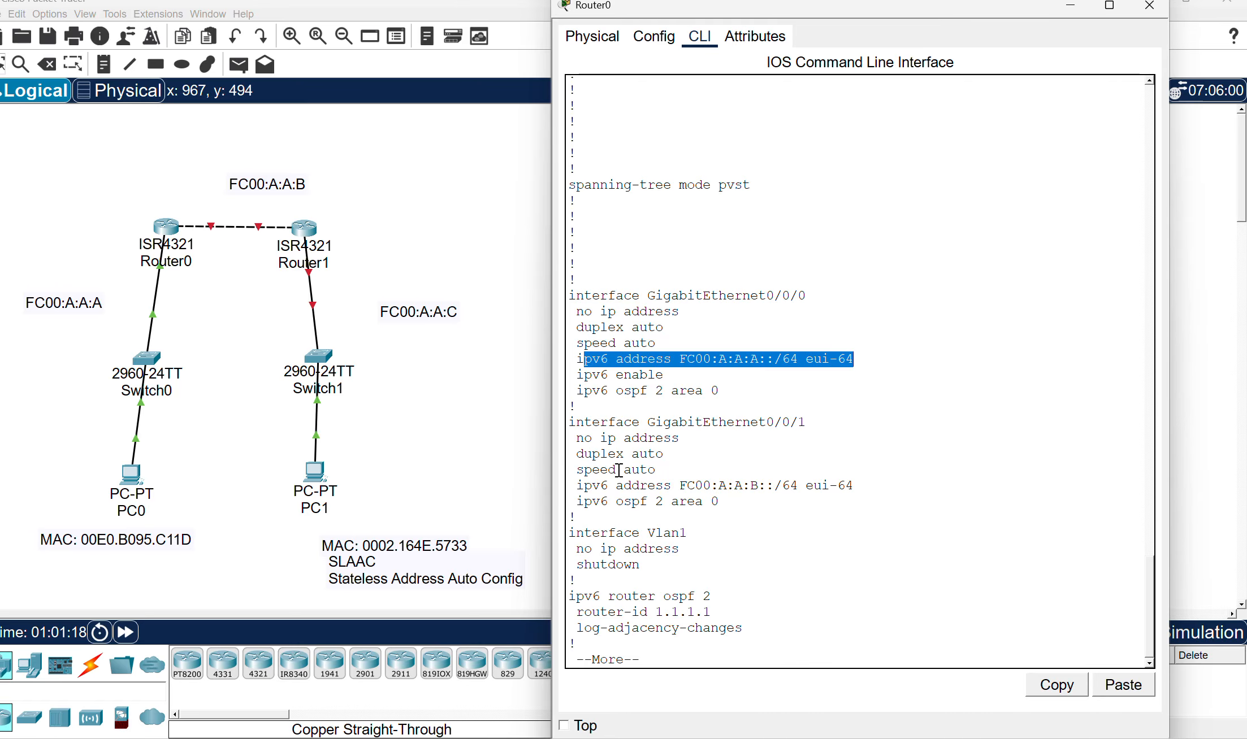
left_click_drag(576, 485, 855, 484)
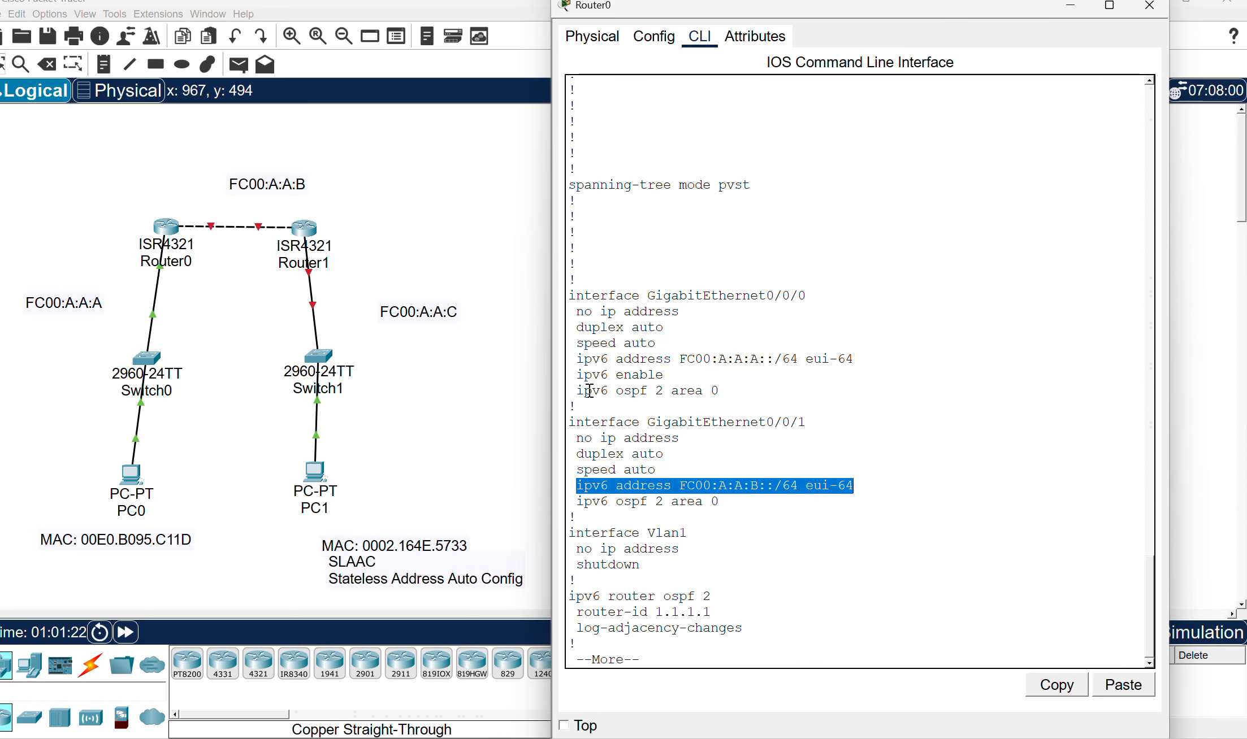
left_click_drag(576, 391, 725, 393)
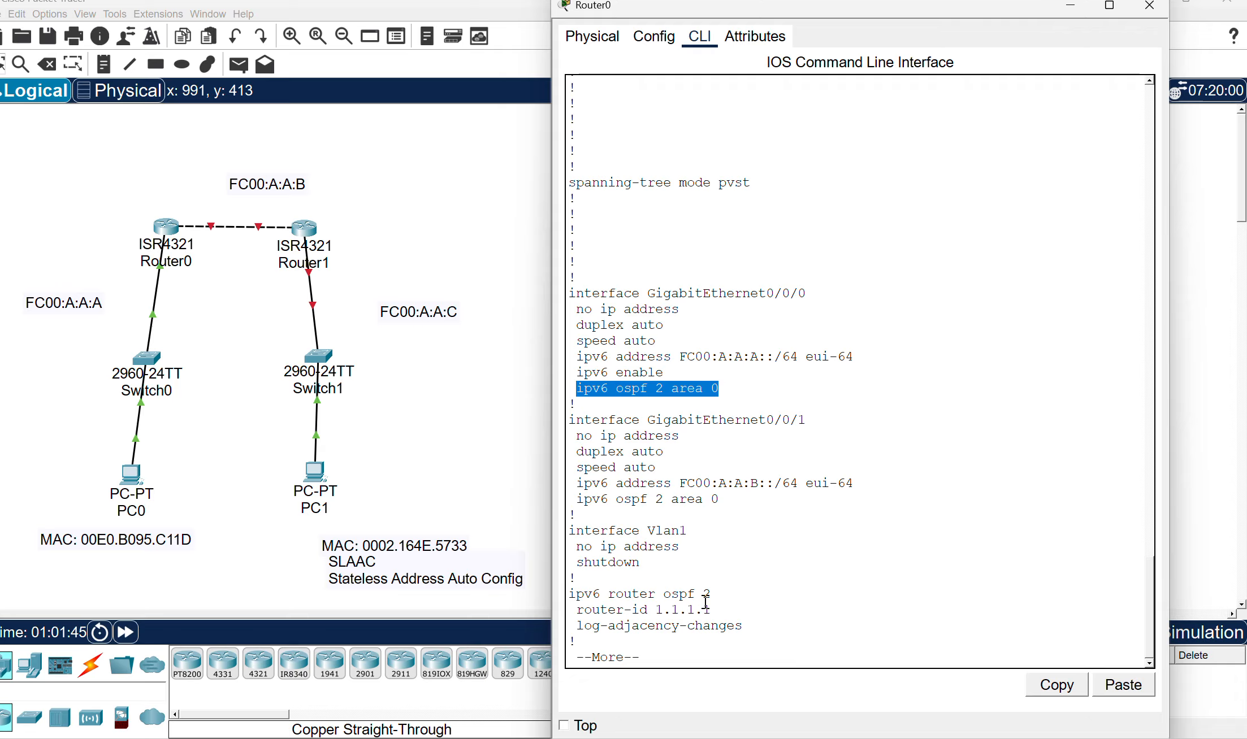
key("space")
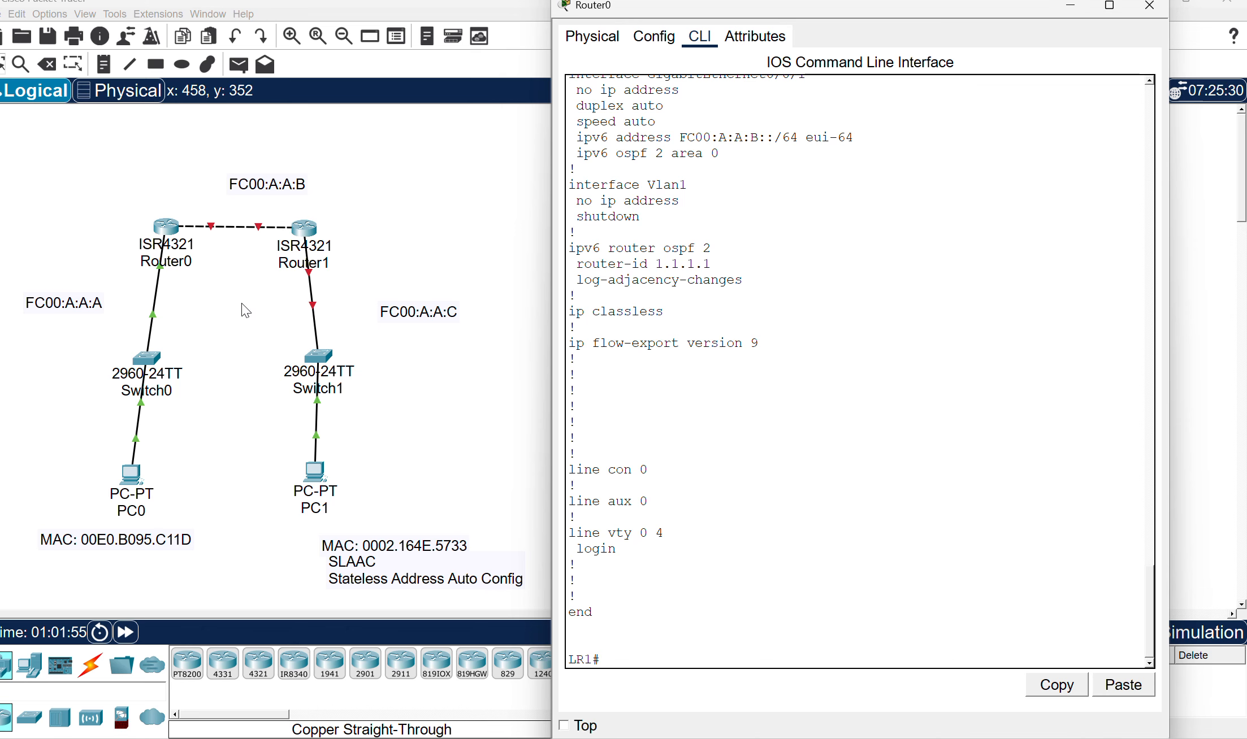
- Open Router1's command line and decline the initial configuration dialog
left_click(303, 230)
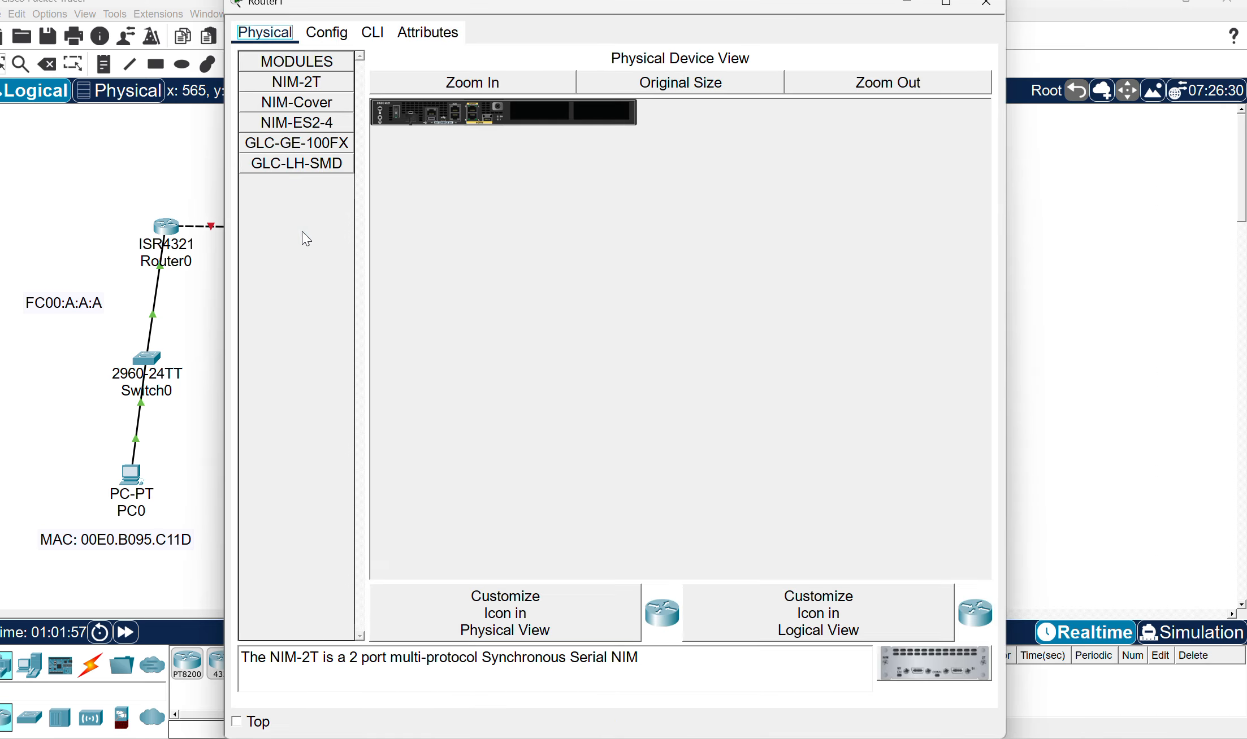
left_click(373, 33)
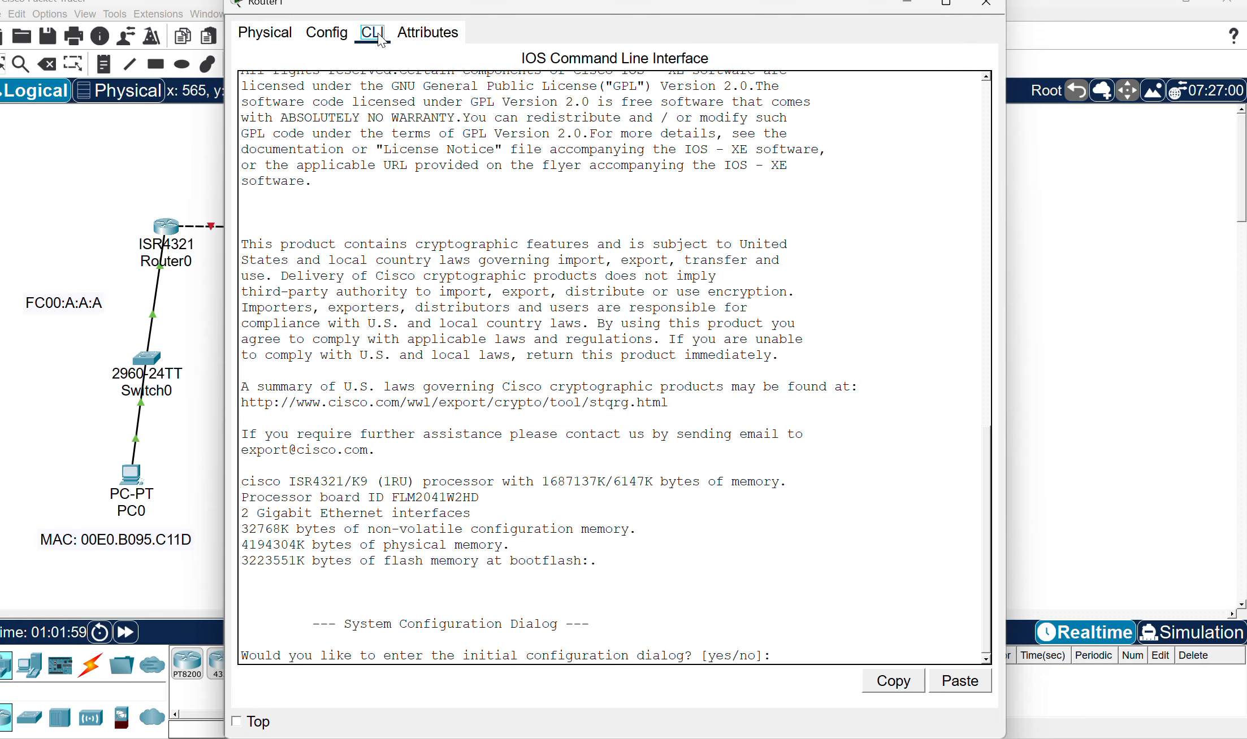
left_click(824, 620)
type("no")
key("Return")
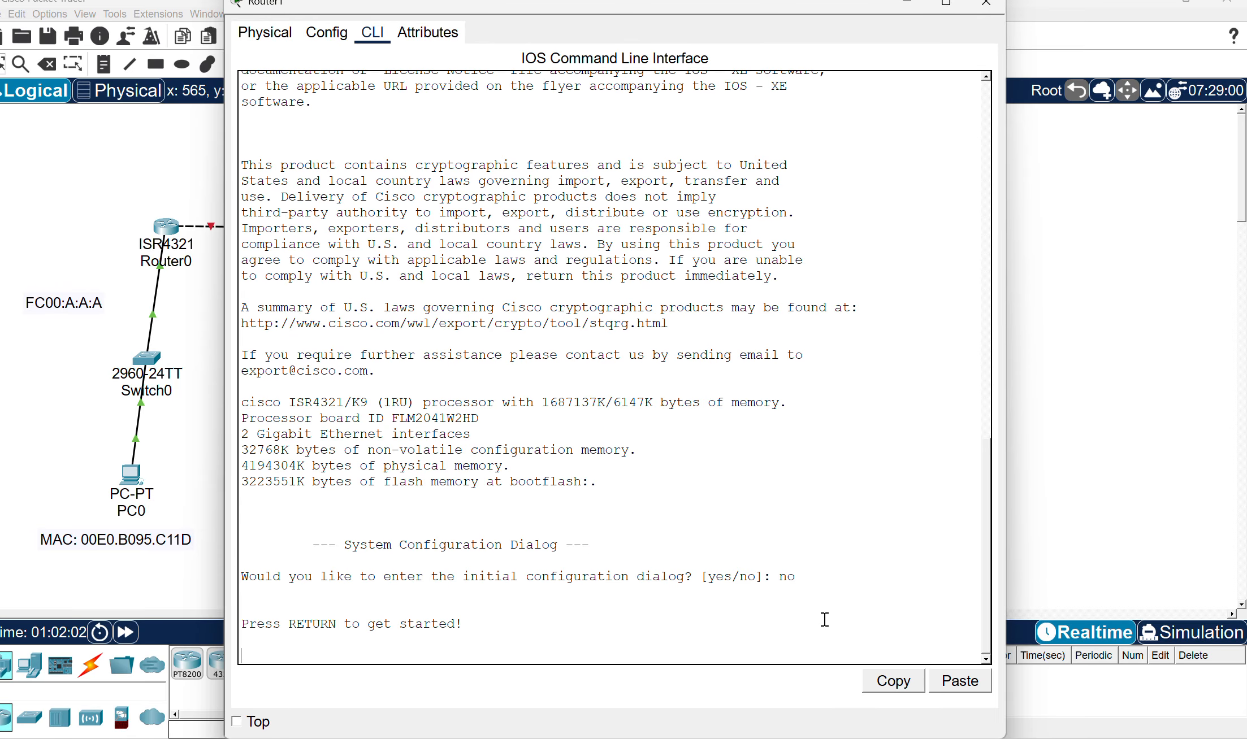
key("Return")
- Enter privileged mode and global configuration mode on Router1
type("en")
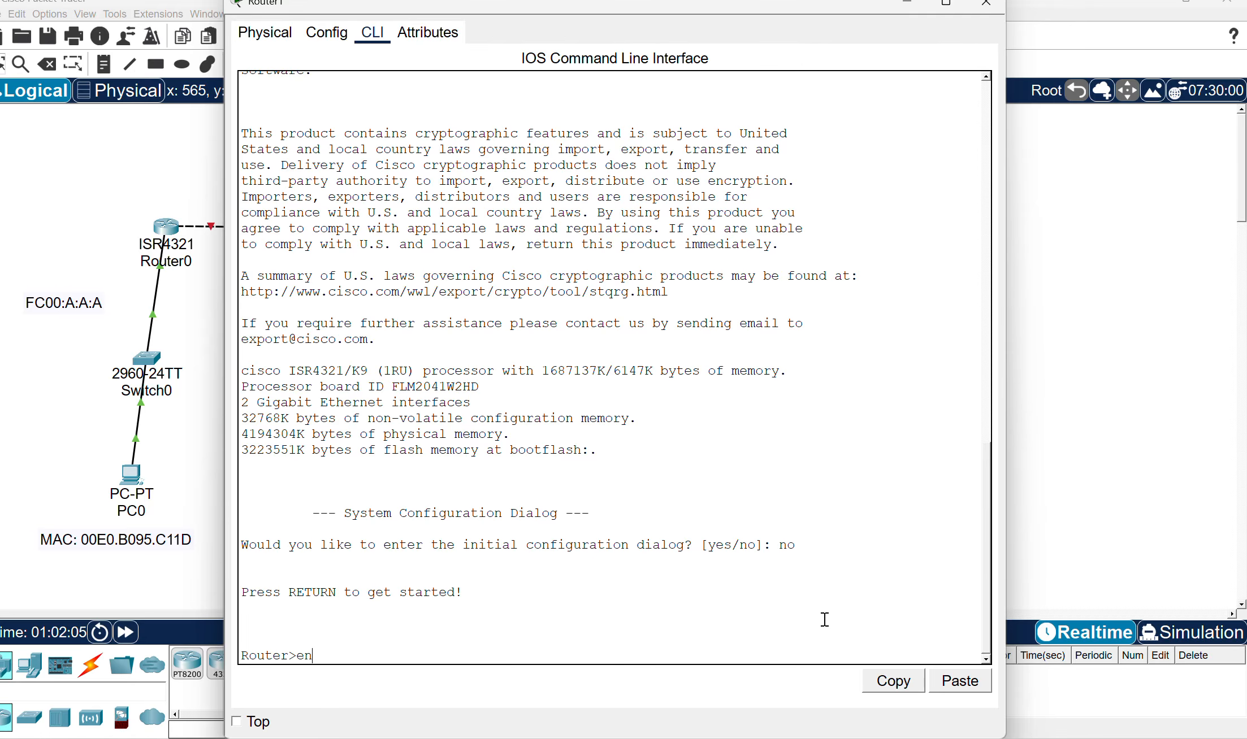
key("Return")
type("conf t")
key("Return")
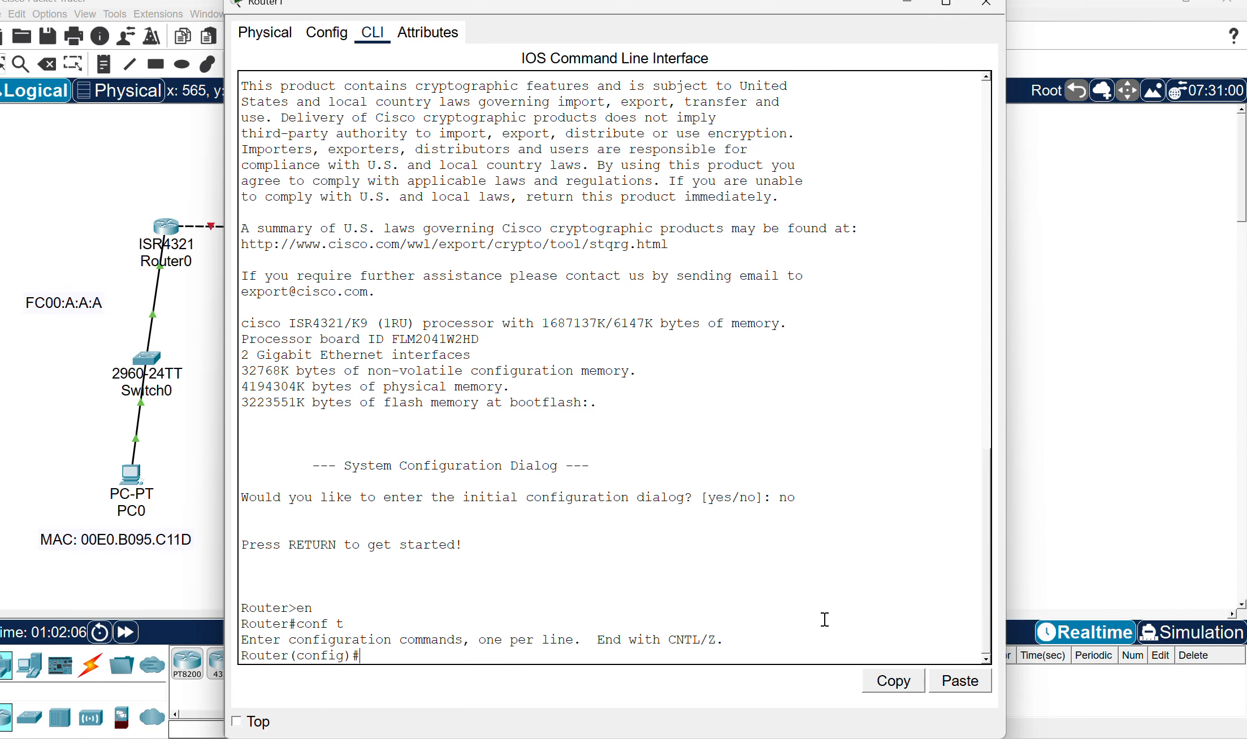
- Set Router1's hostname to RR2
type("host ")
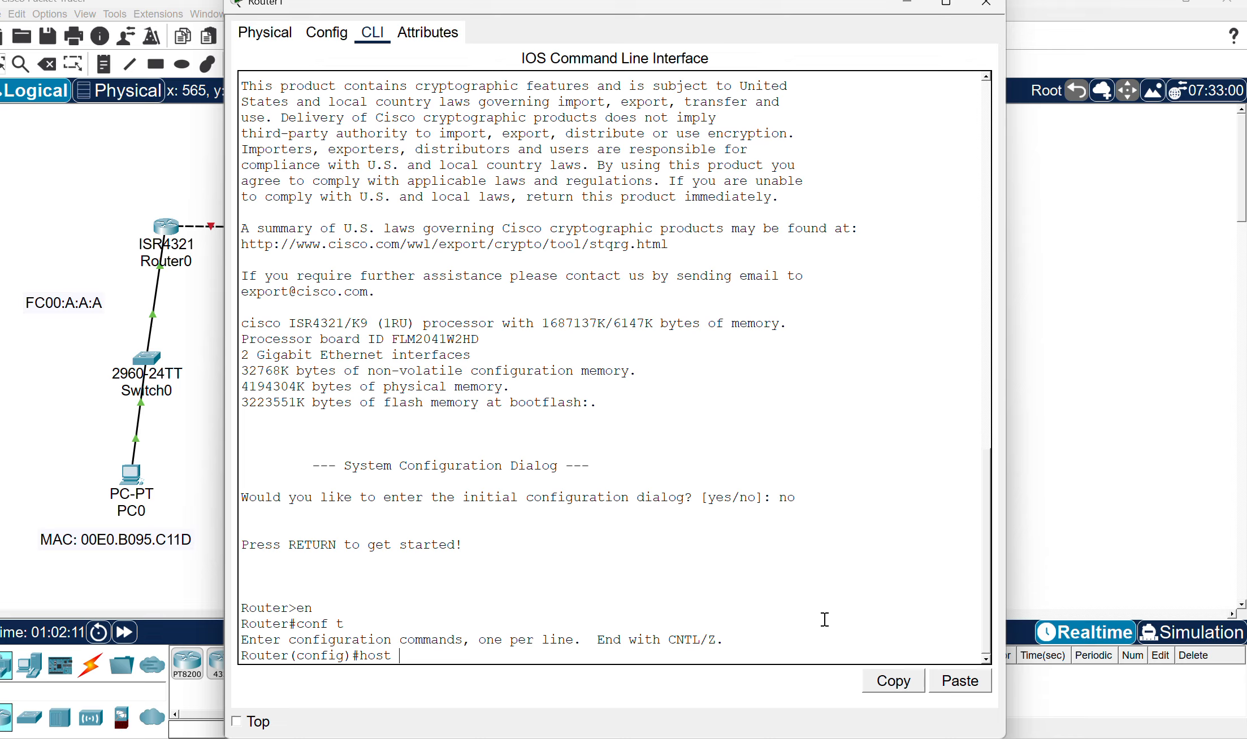
type("LR2")
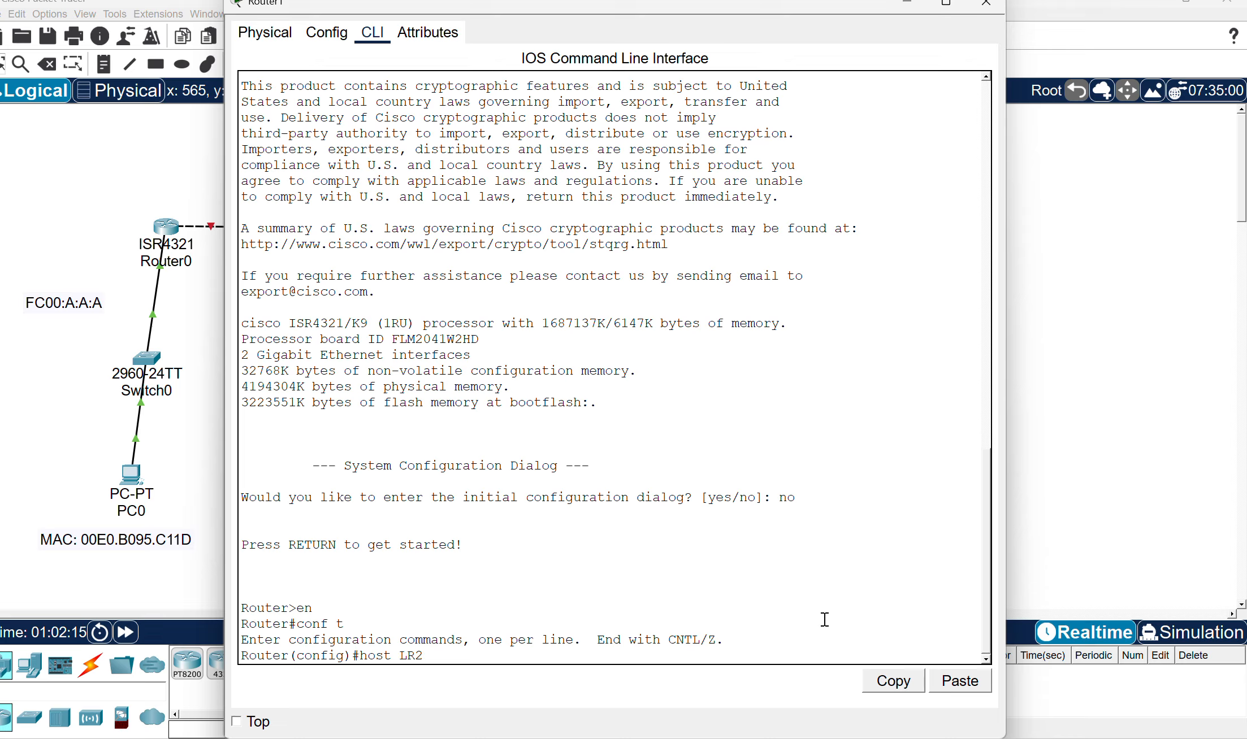
key("BackSpace")
key("BackSpace")
key("BackSpace")
type("RR2")
key("Return")
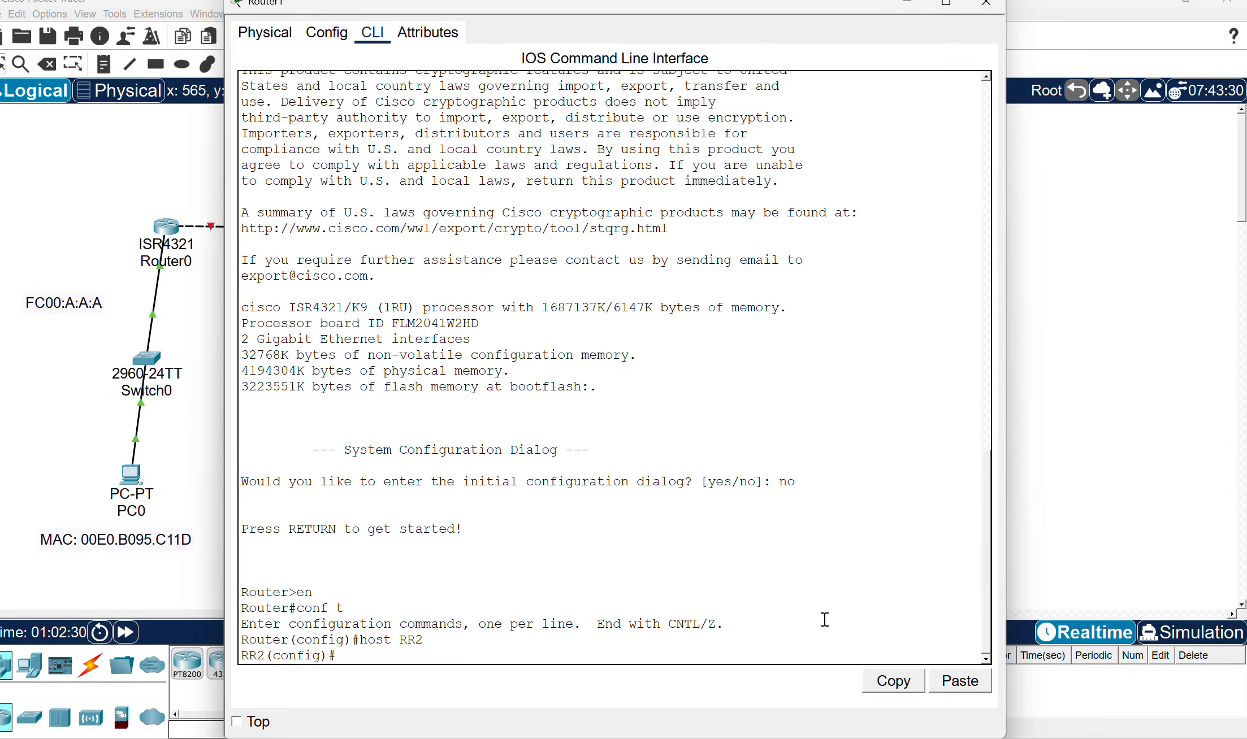
- Enter configuration of RR2's interface g0/0/1 and remove its IPv4 address, keeping the topology in view beside the router window
type("int g0")
left_click_drag(477, 2, 760, 1)
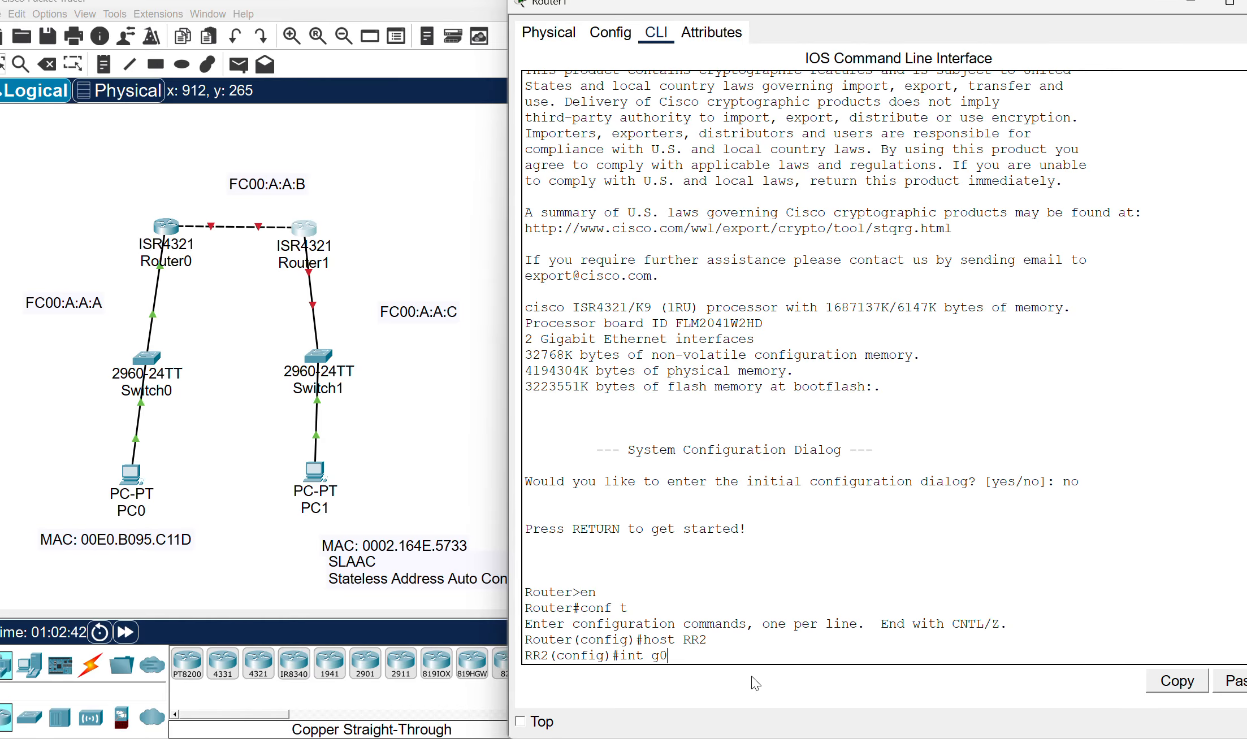
type("/0/1")
key("Return")
type("no ip addr")
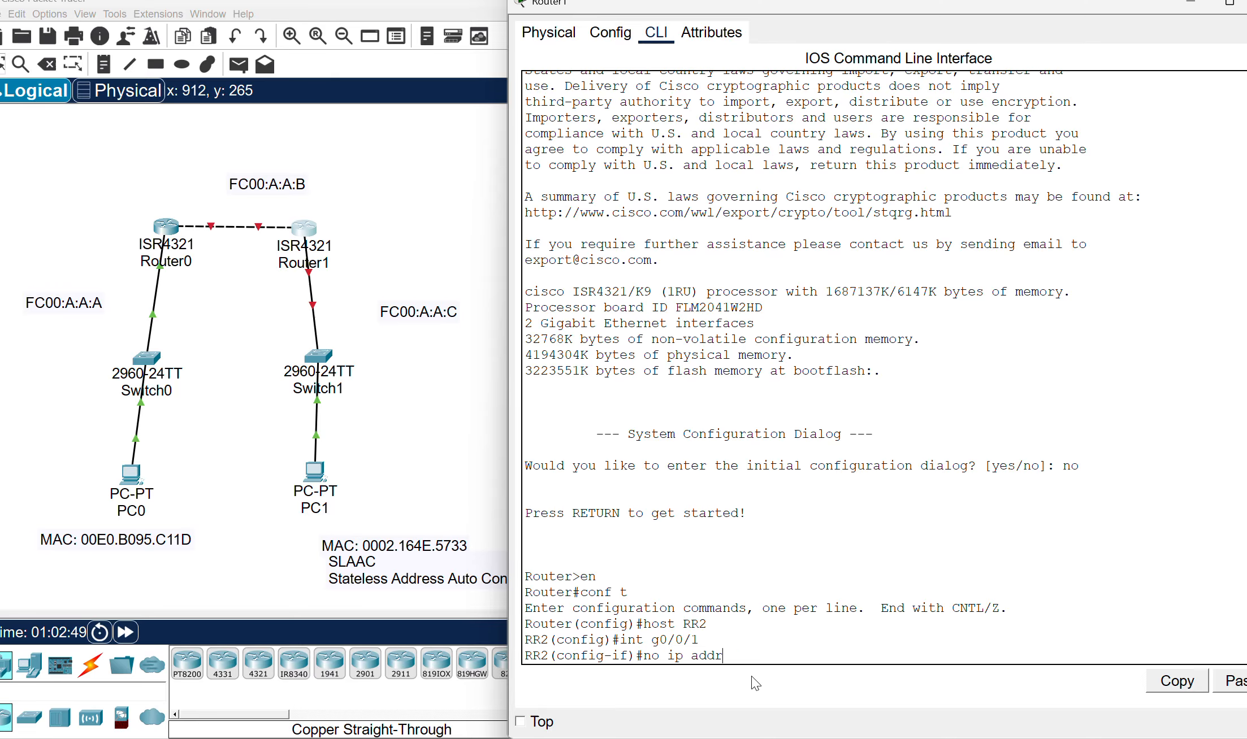
key("Return")
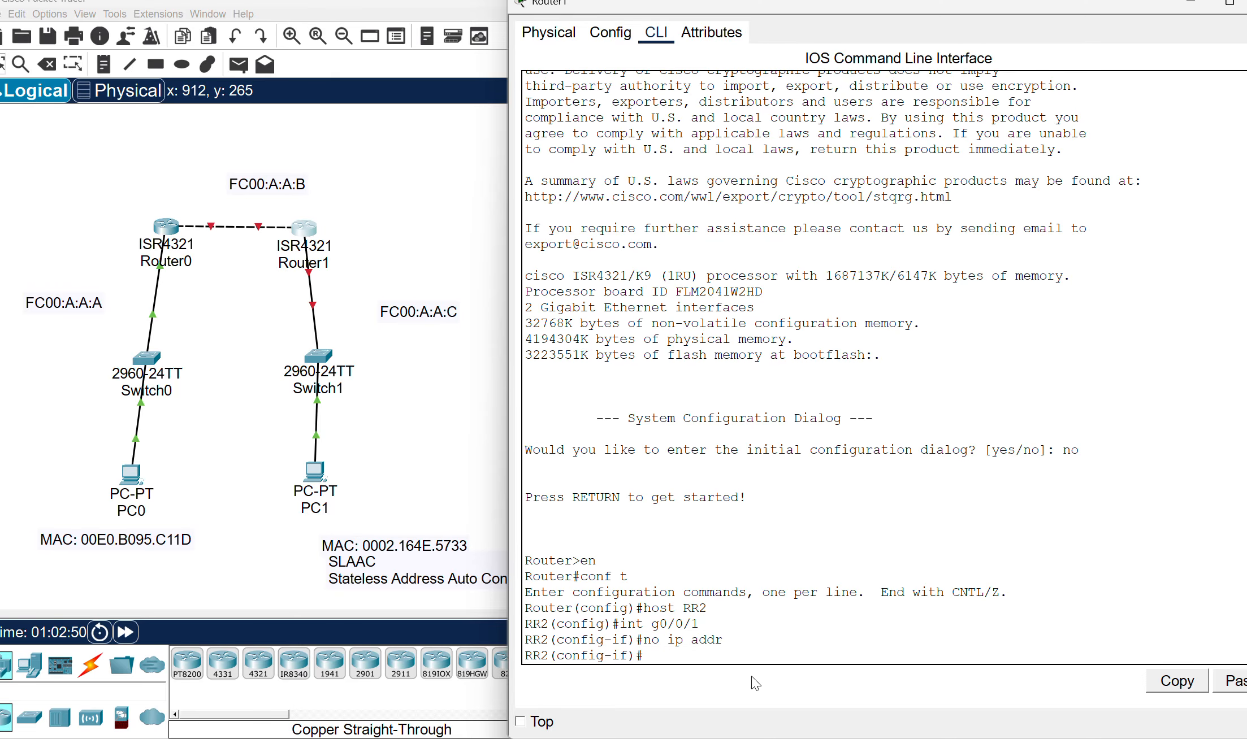
- Assign RR2's interface g0/0/1 the IPv6 address fc00:a:a:b::/64 with EUI-64 and enable the interface
type("ipv6 addr fc00:a:a")
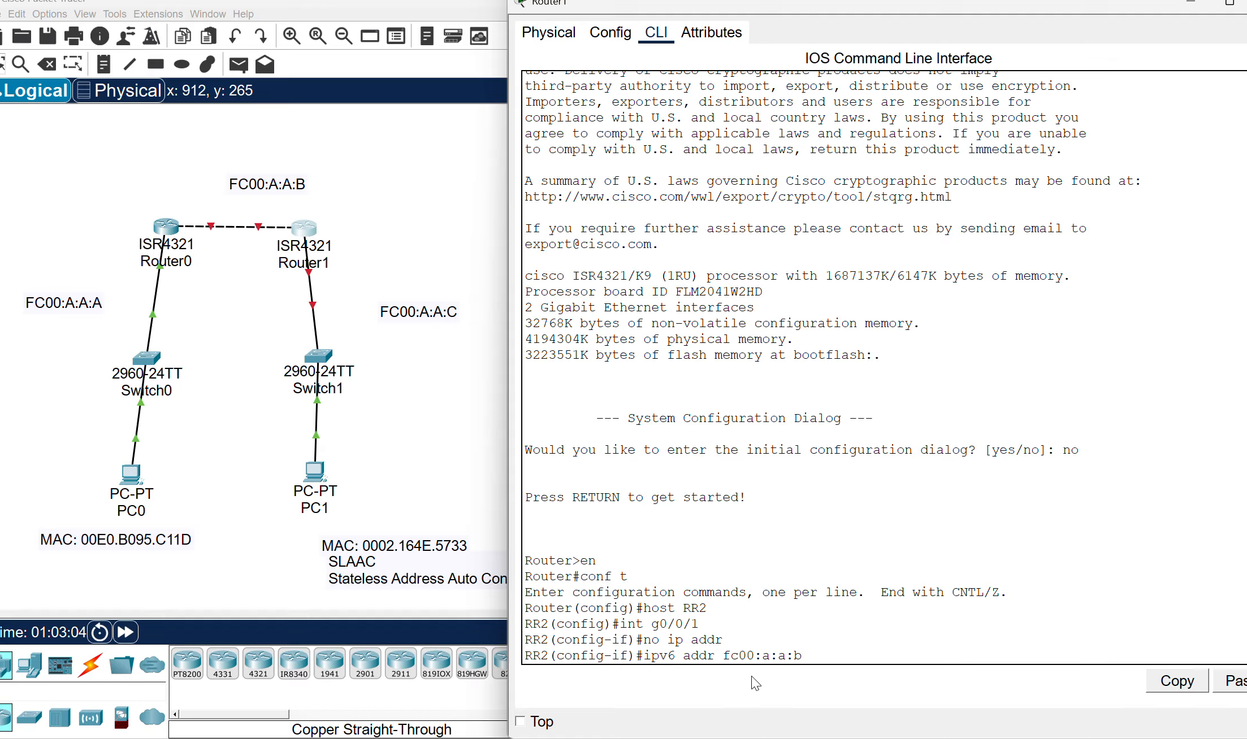
type(":b::/64 eui-64")
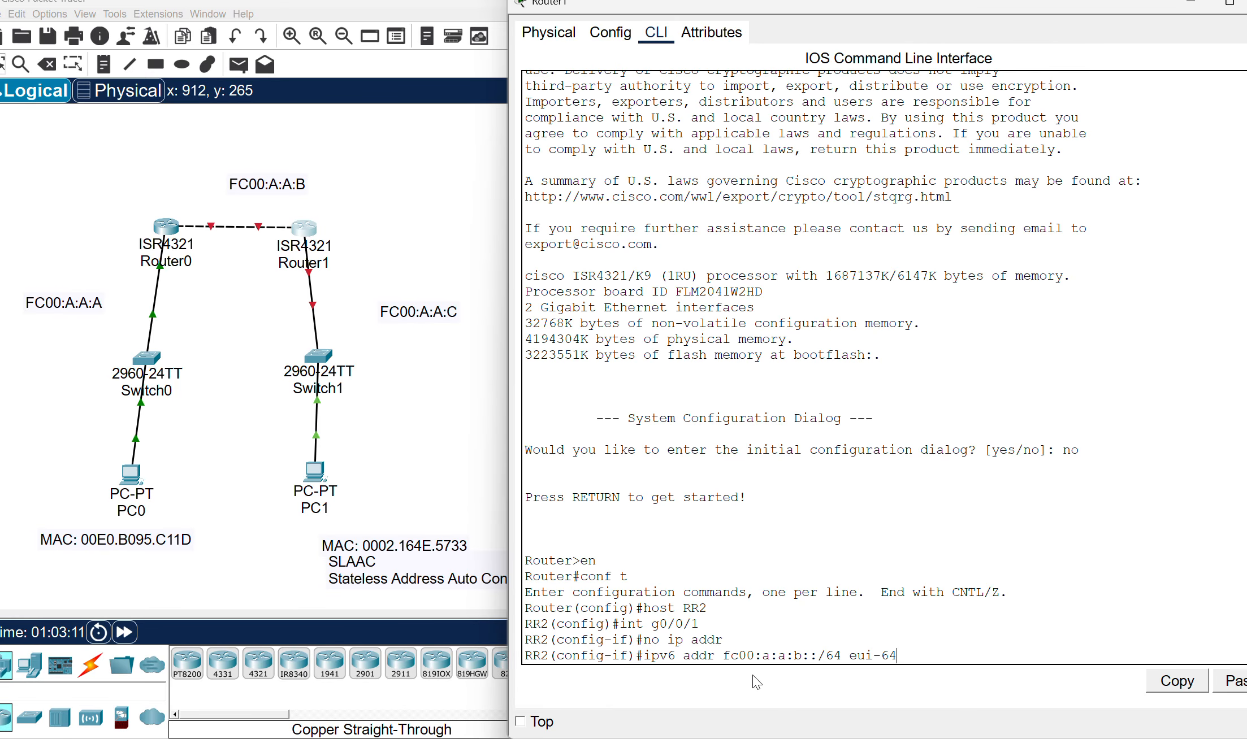
key("Return")
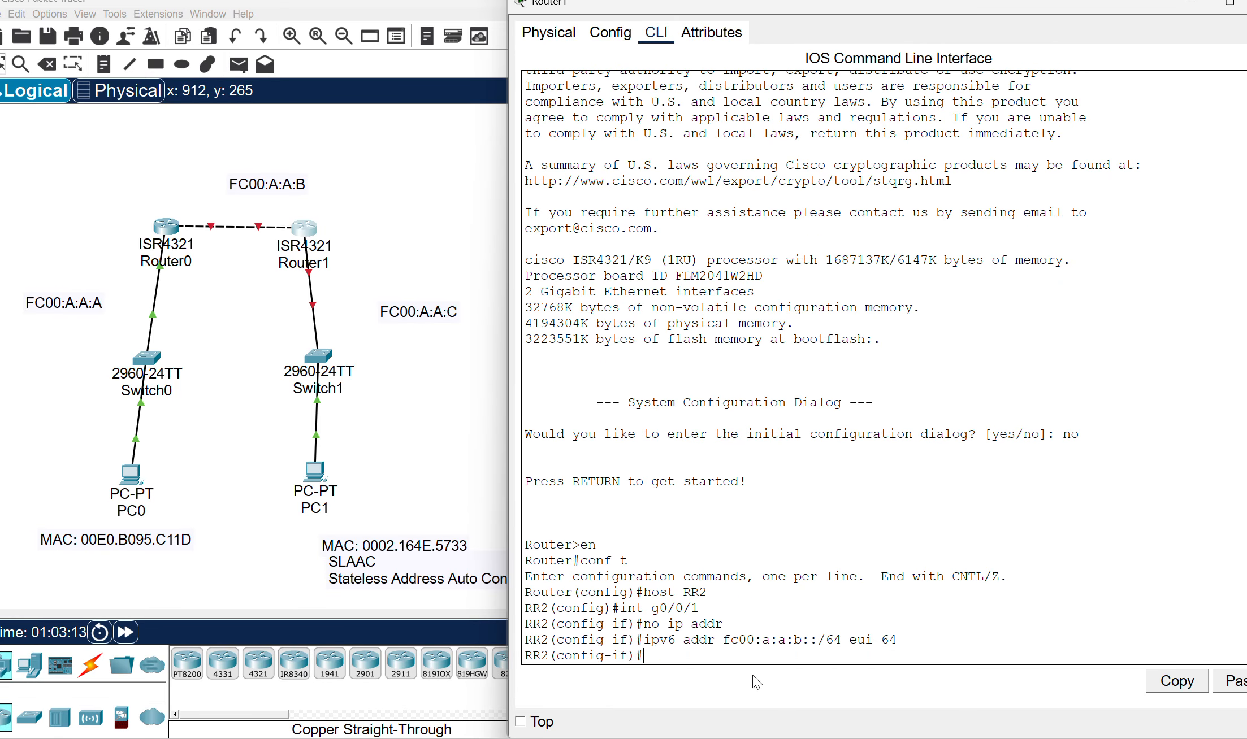
type("no shut")
key("Return")
key("Return")
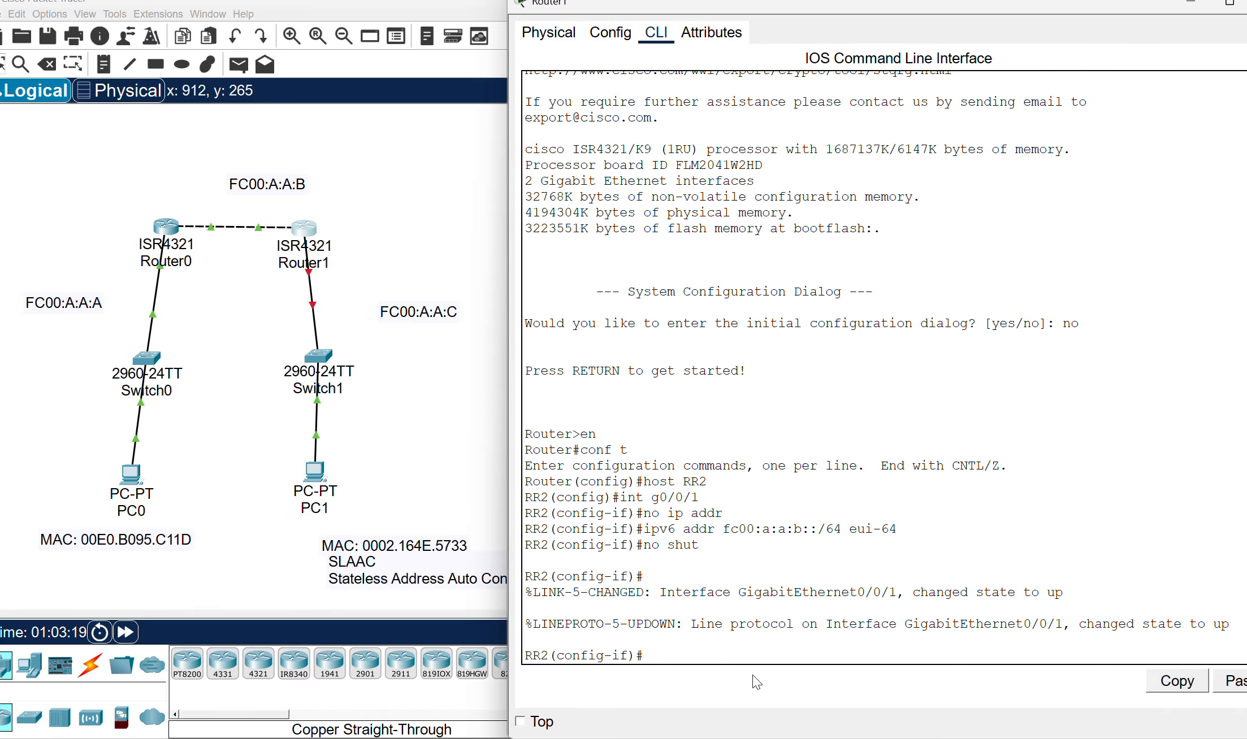
- Enter configuration of RR2's interface g0/0/0 and remove its IPv4 address
type("int g0/0/0")
key("Return")
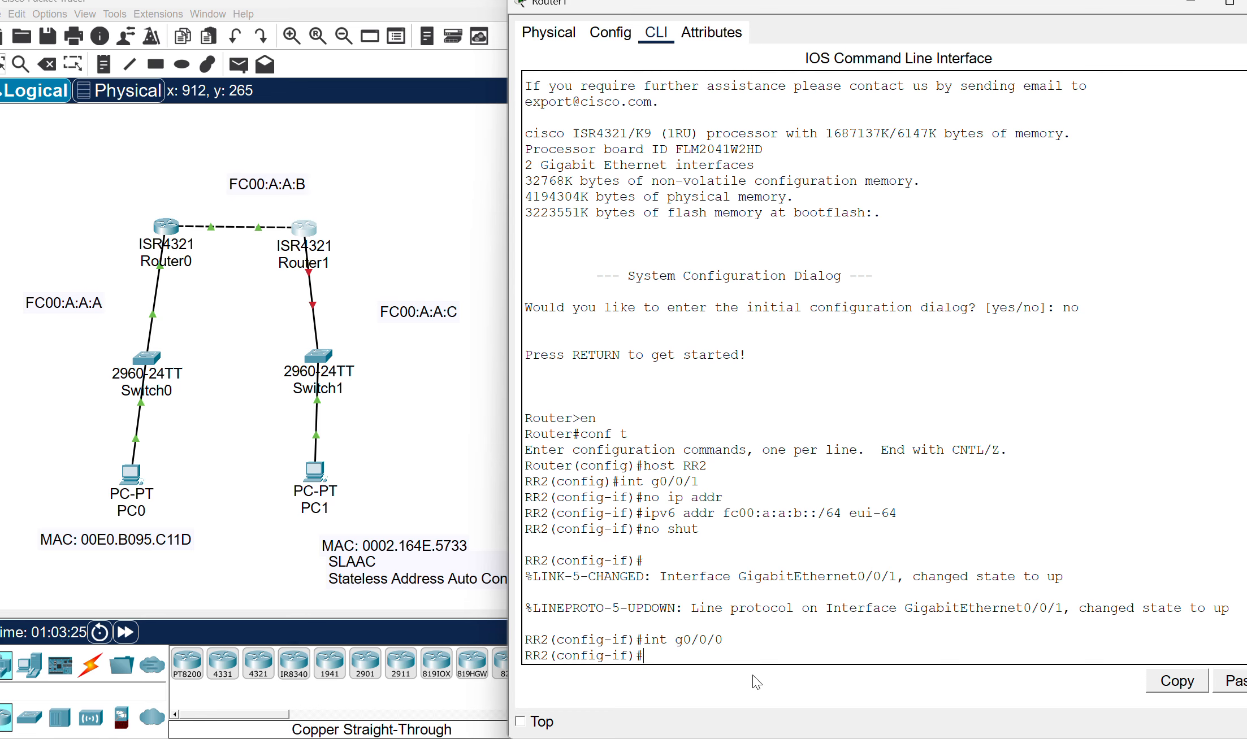
type("no ip add")
key("Return")
- Assign interface g0/0/0 the IPv6 address fc00:a:a:c::/64 with EUI-64 and enable the interface
type("ip")
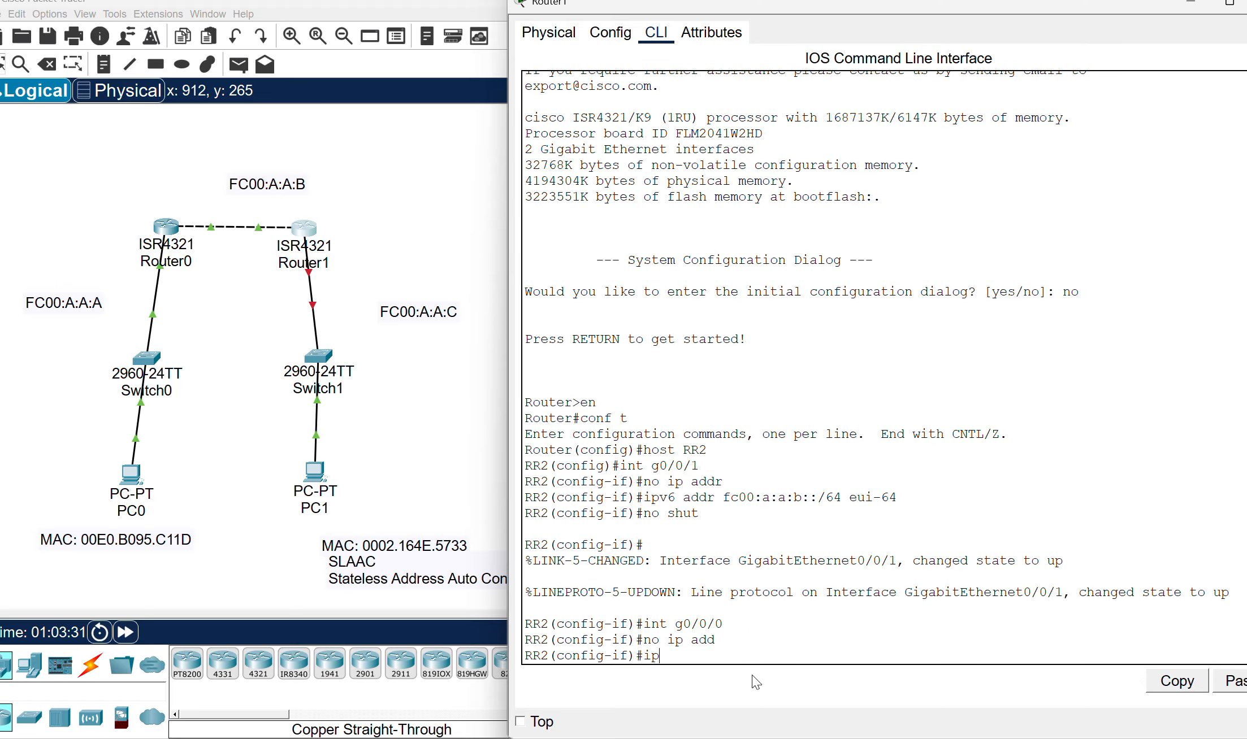
type("v6 add fc00:a:a")
type(":c::")
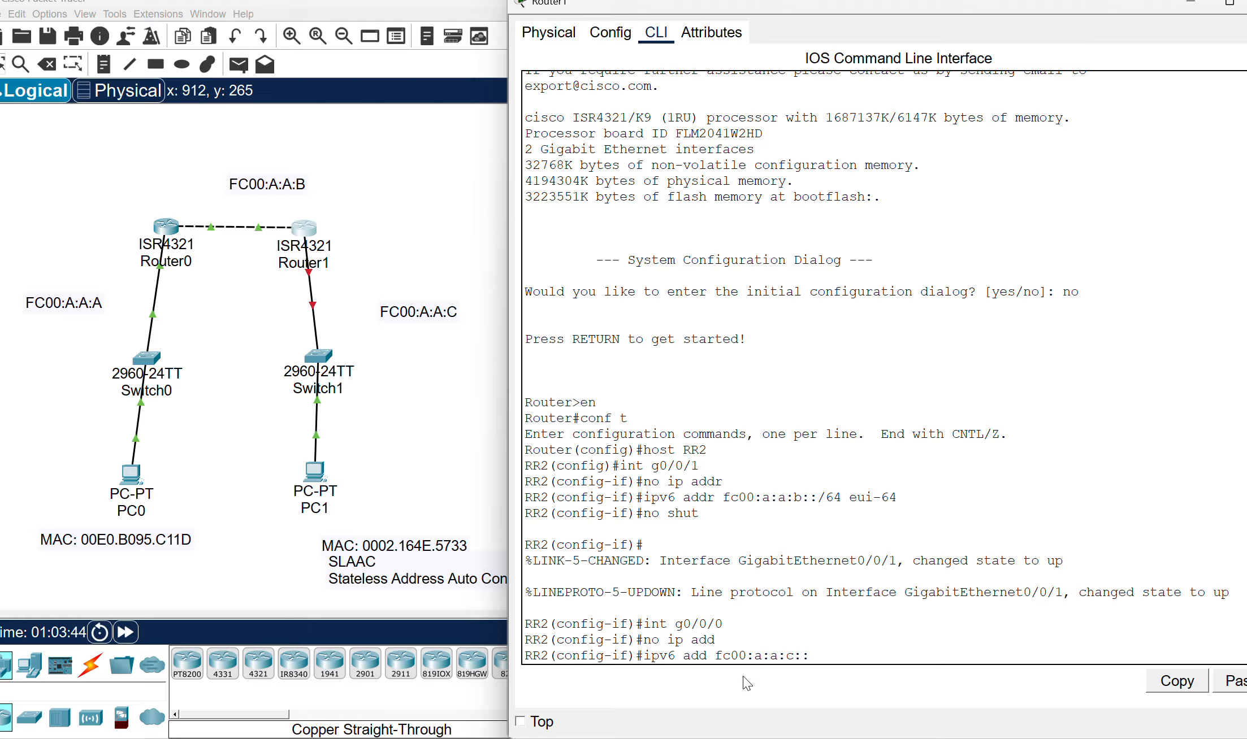
type("/64 eui-64")
key("Return")
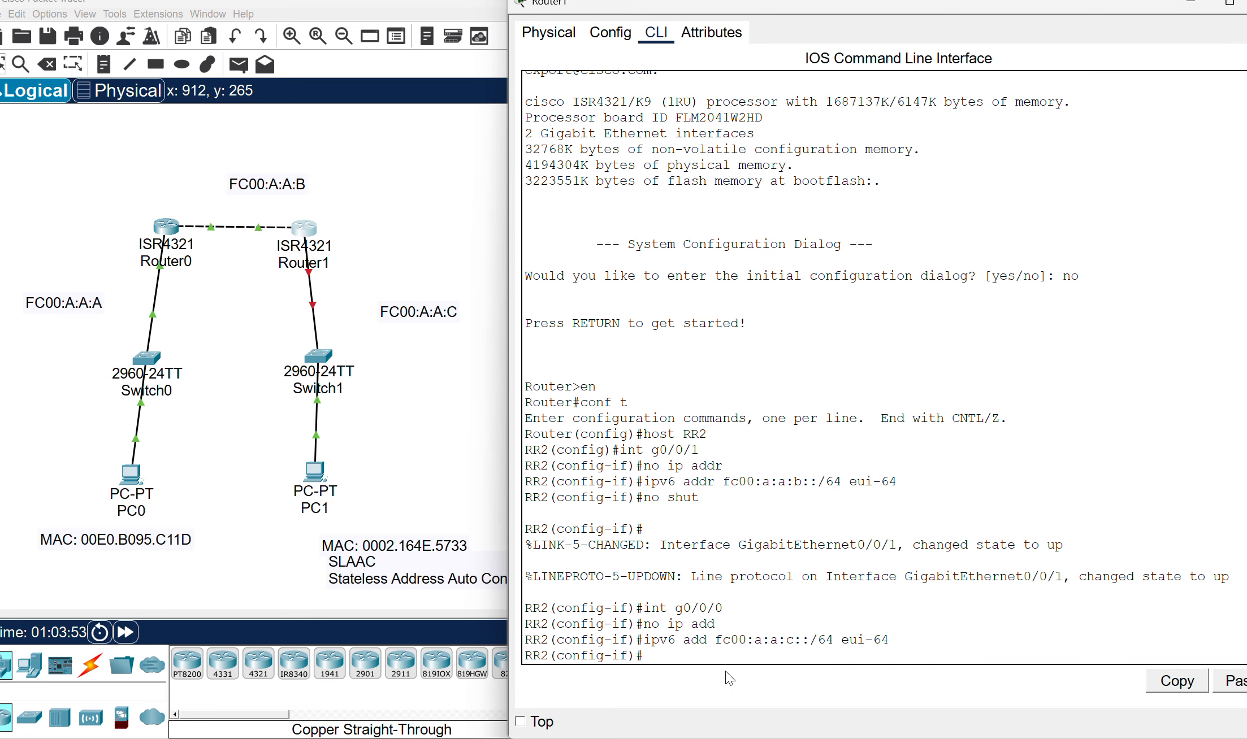
type("no shut")
key("Return")
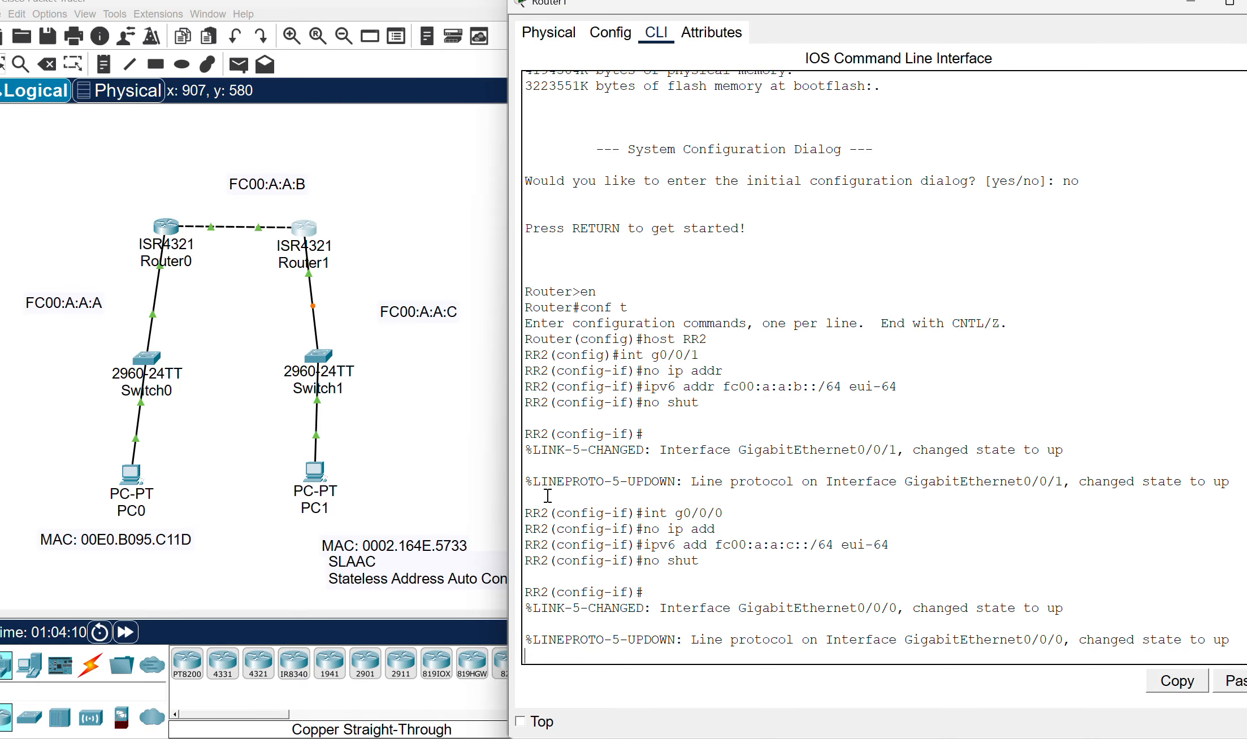
key("Return")
- Return to global configuration mode on RR2 and enable IPv6 unicast routing
type("exit")
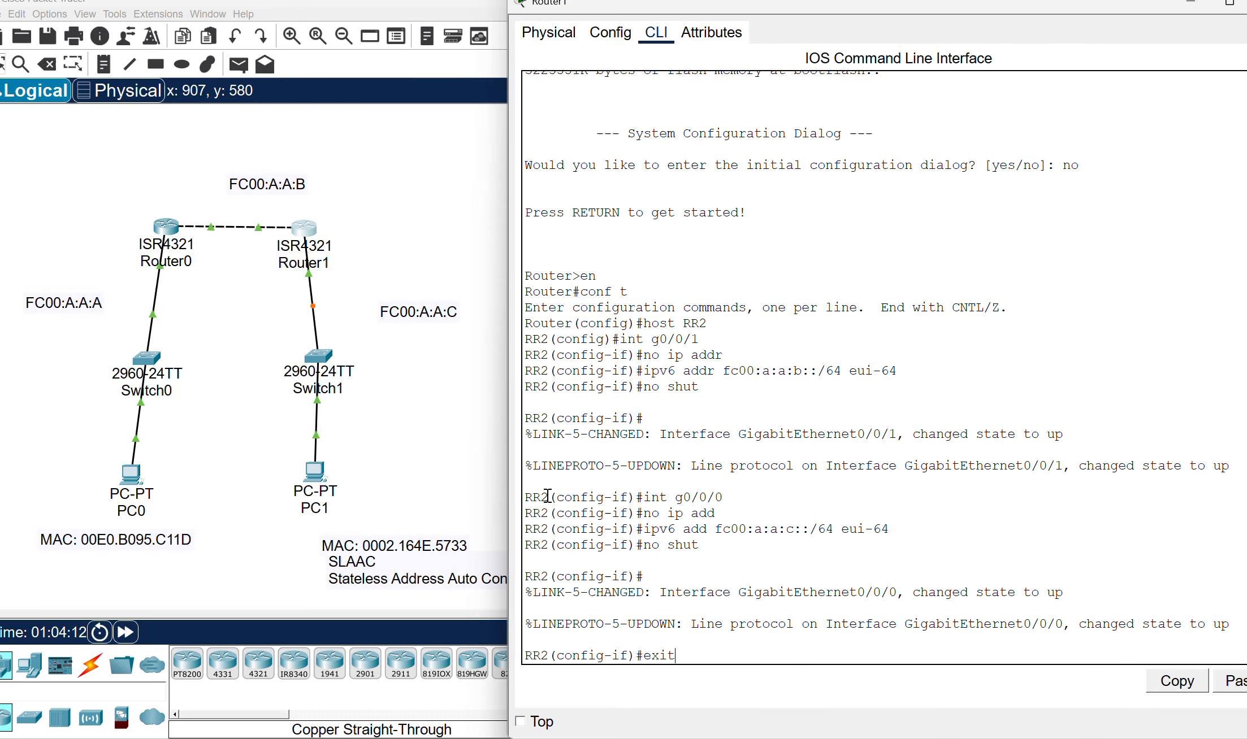
key("Return")
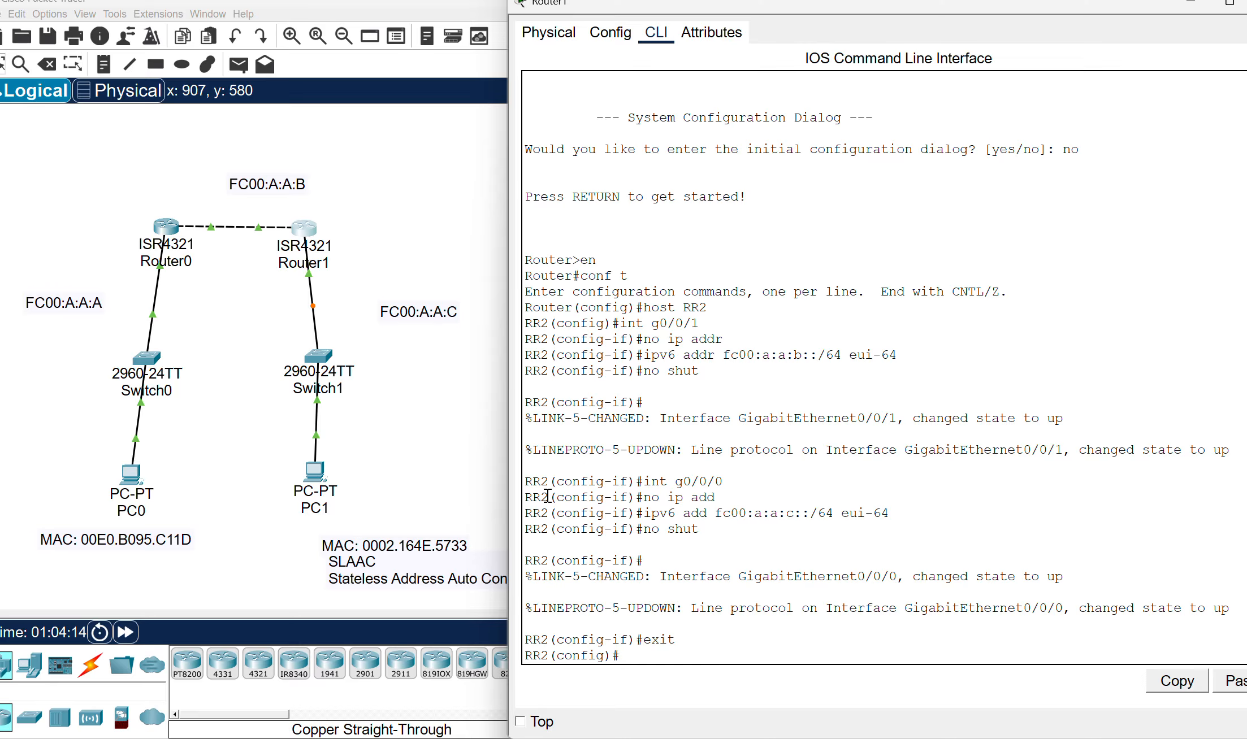
type("e")
key("BackSpace")
type("ipv6 un")
key("Tab")
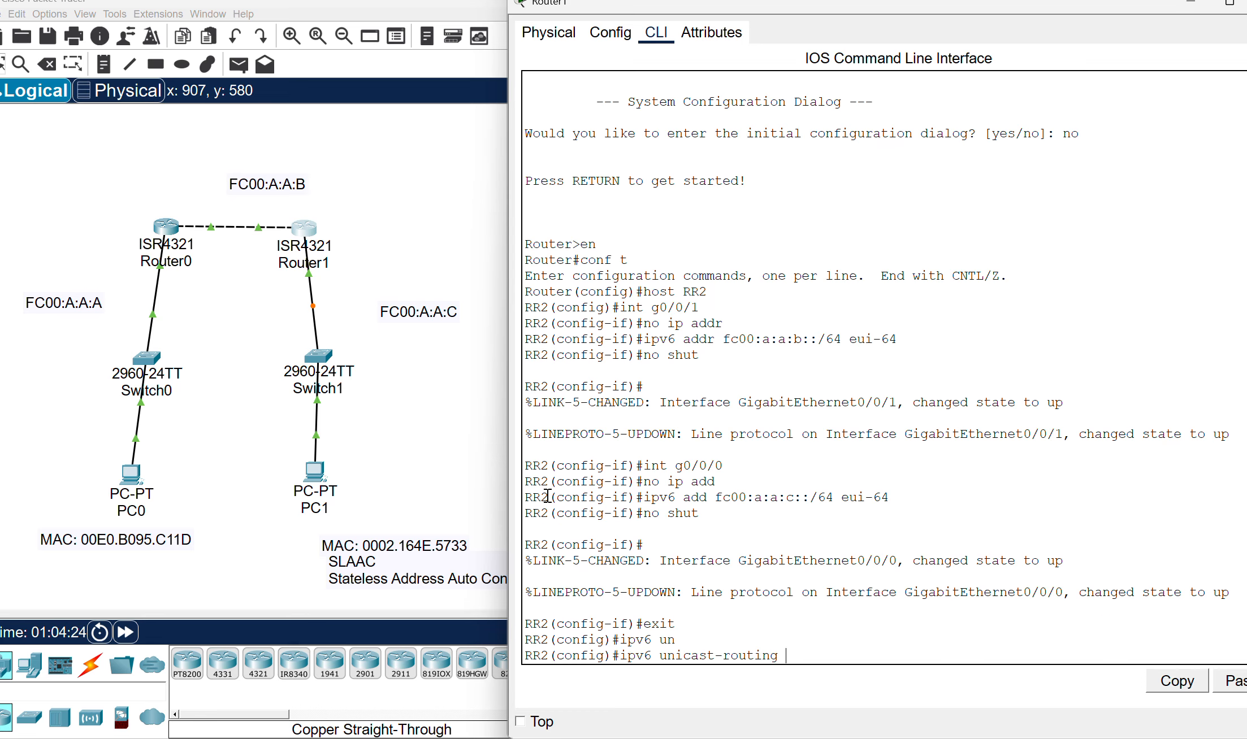
key("Return")
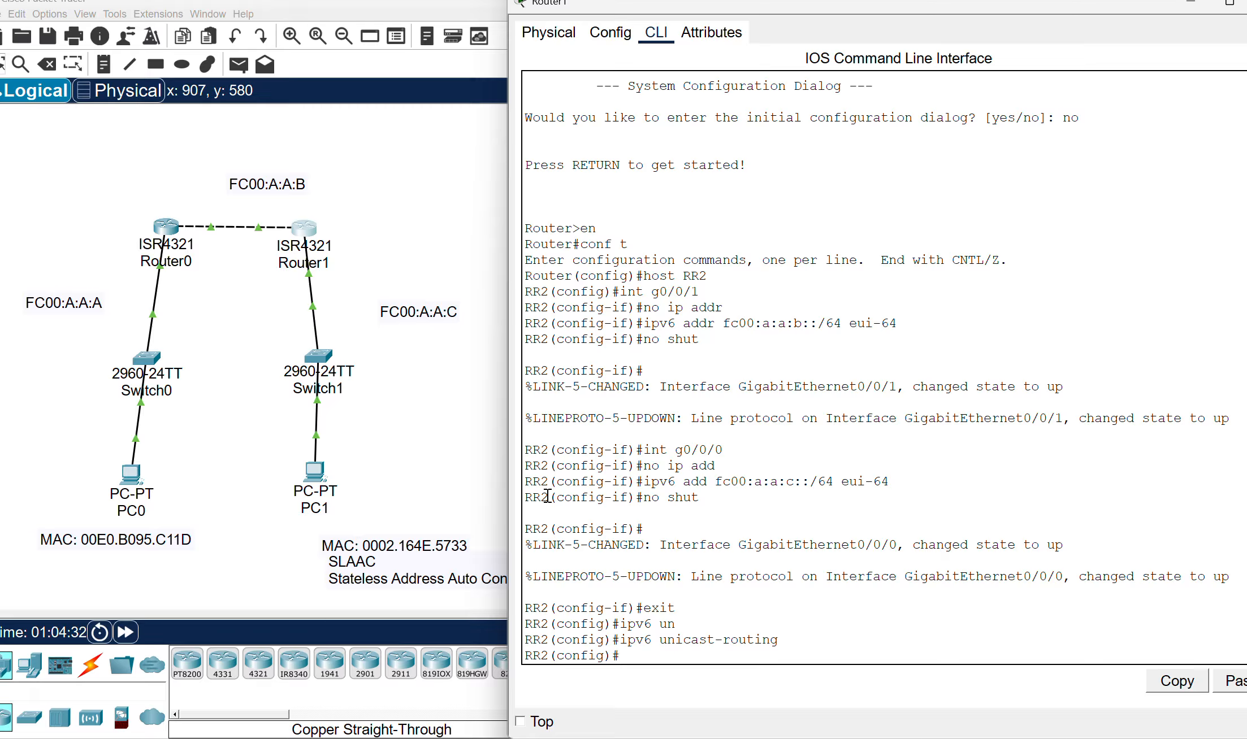
- Create IPv6 OSPF process 2 on RR2 with router ID 2.2.2.2 and return to global configuration mode
type("ipv6 router ospf")
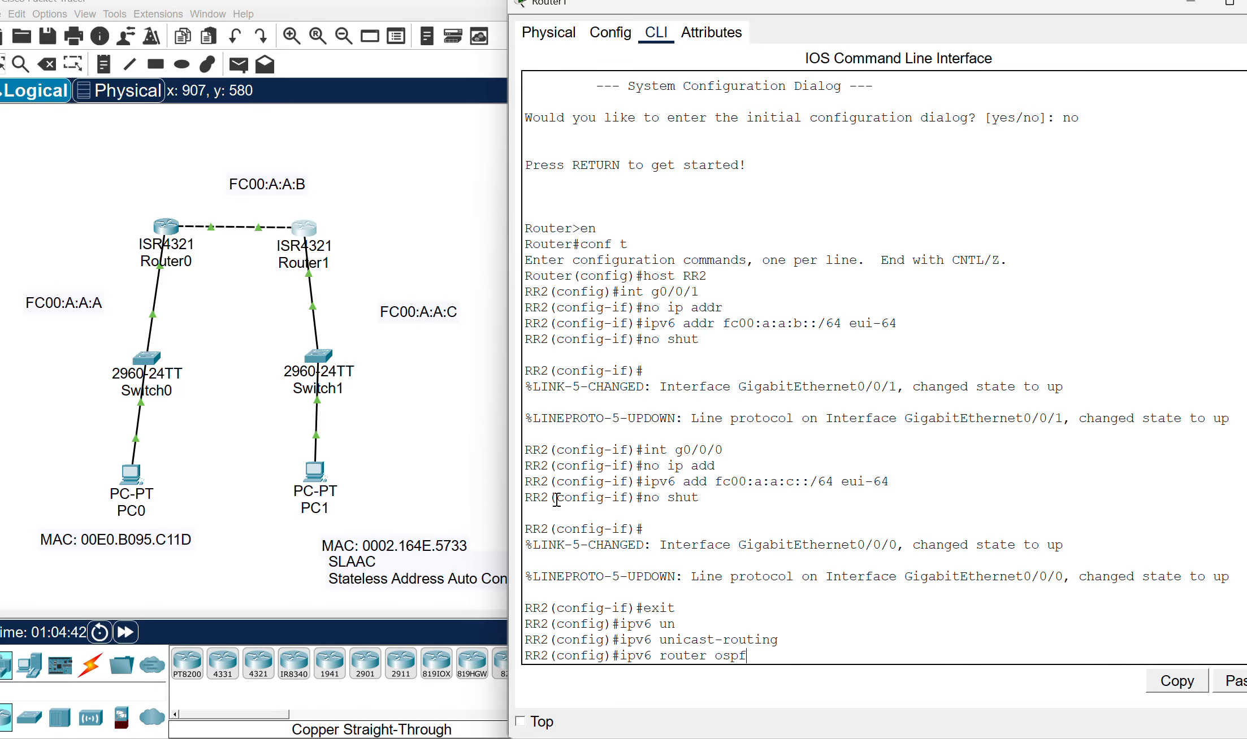
type(" 2")
key("Return")
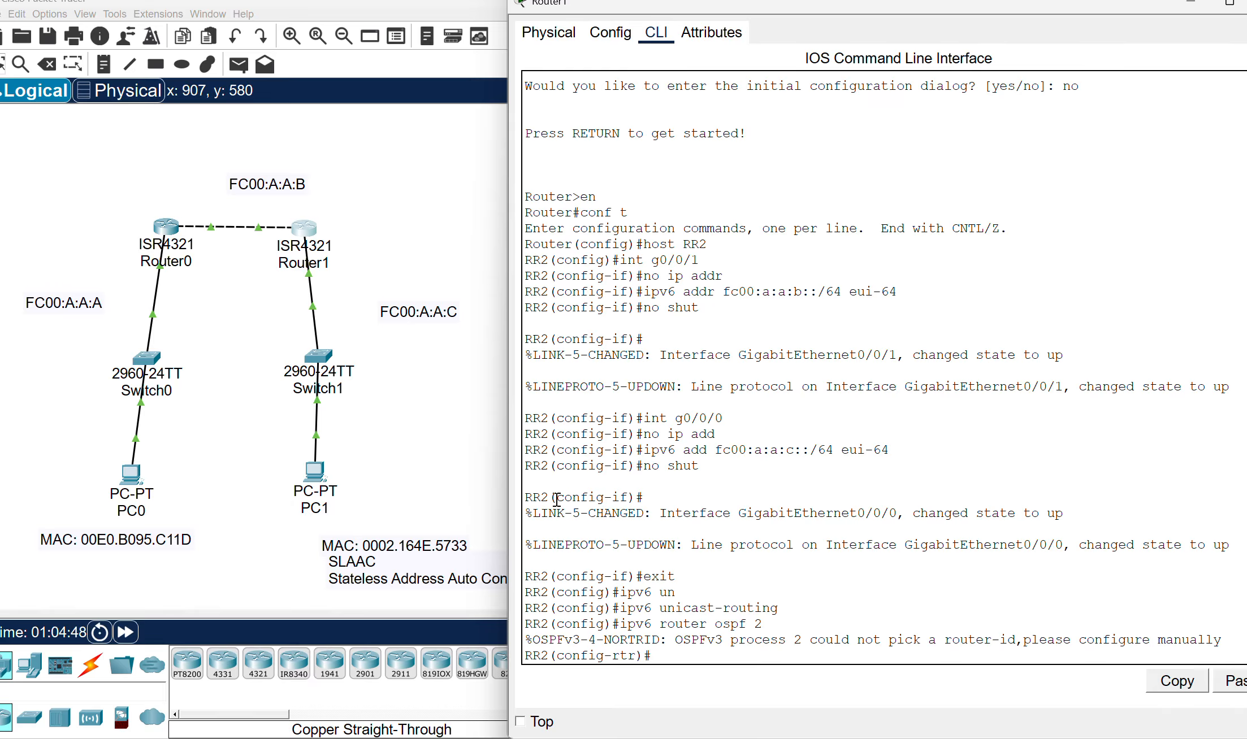
type("router-id 2.2.2.2.")
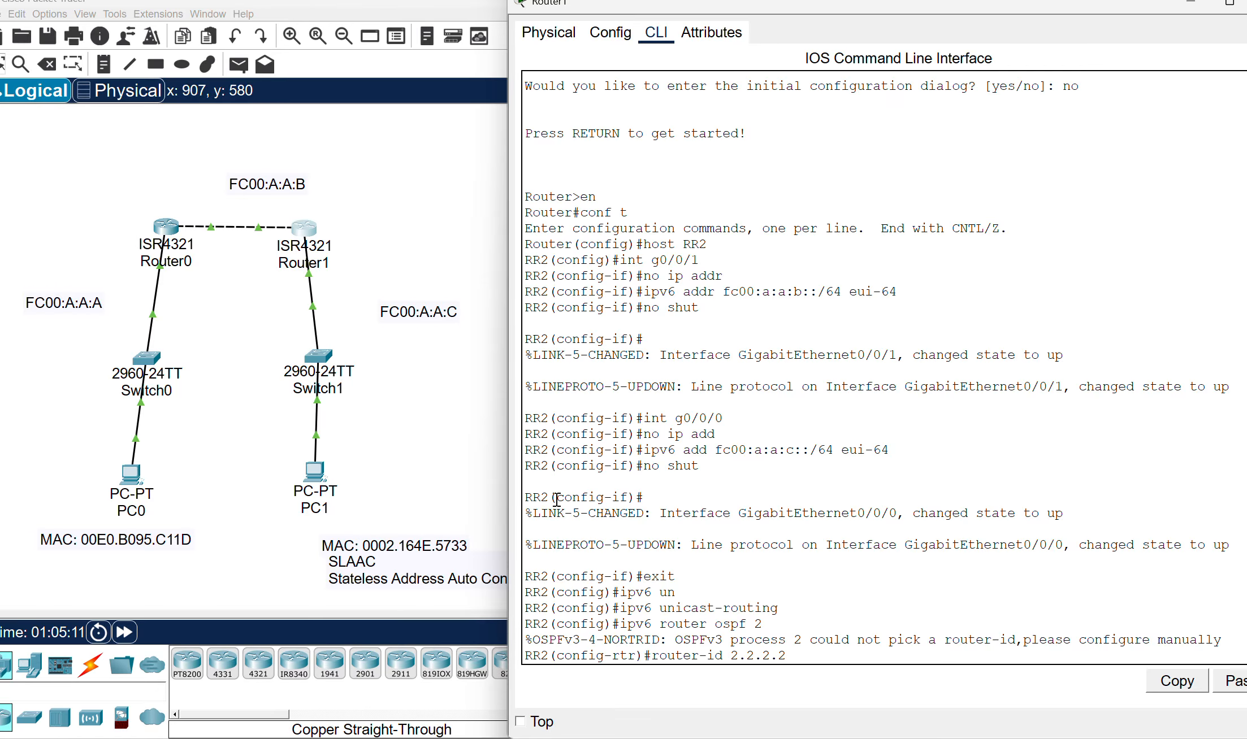
key("Return")
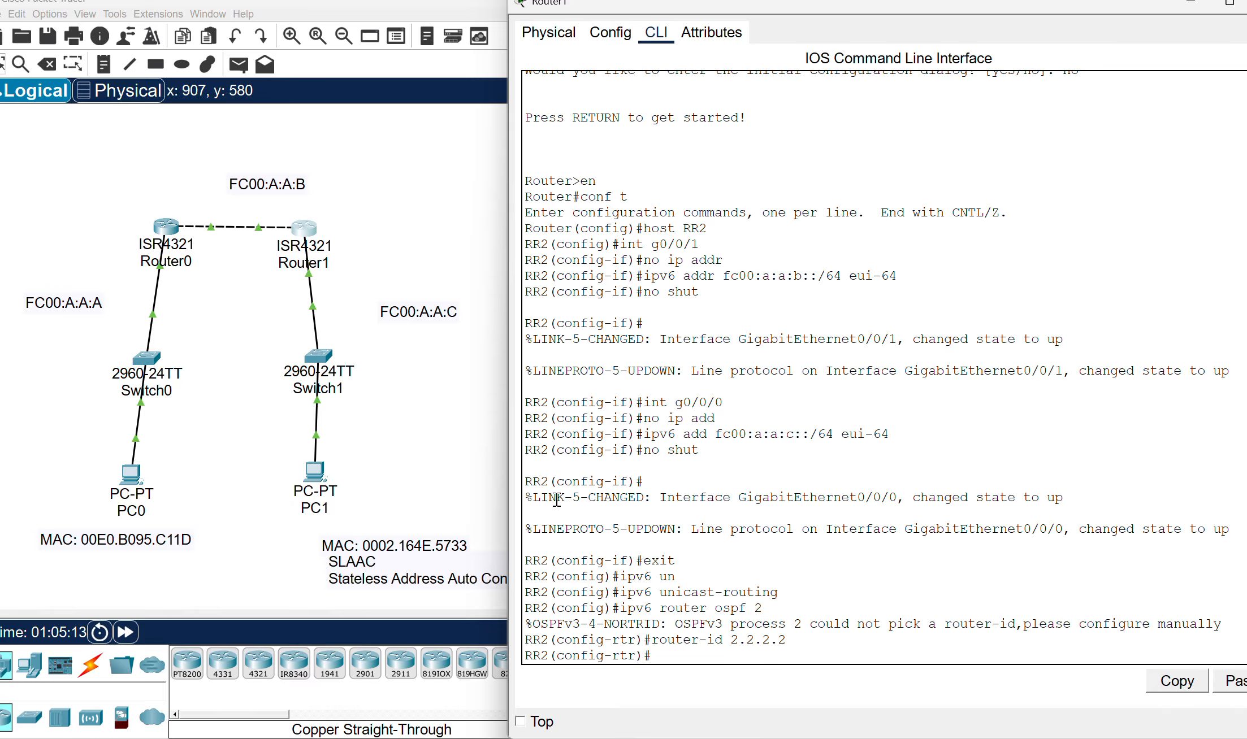
type("exit")
key("Return")
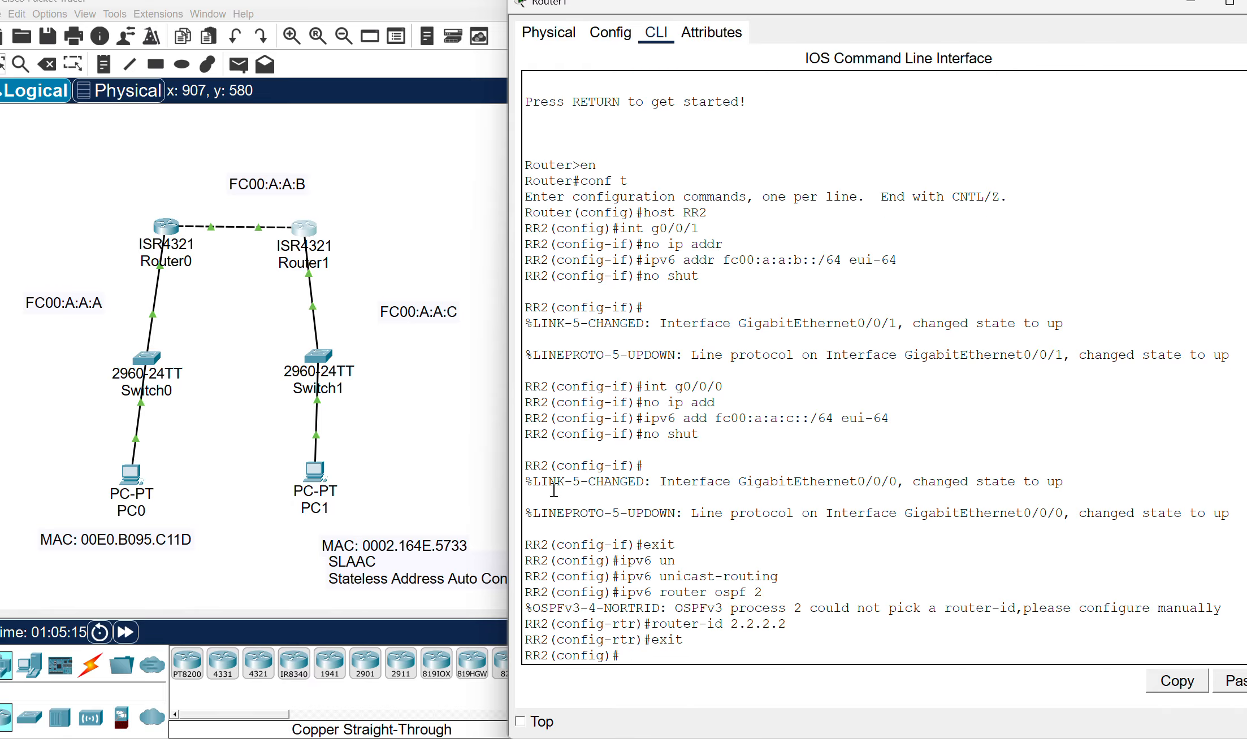
- Enable IPv6 OSPF process 2 in area 0 on RR2's interface g0/0/1
type("g0/0/1")
key("Return")
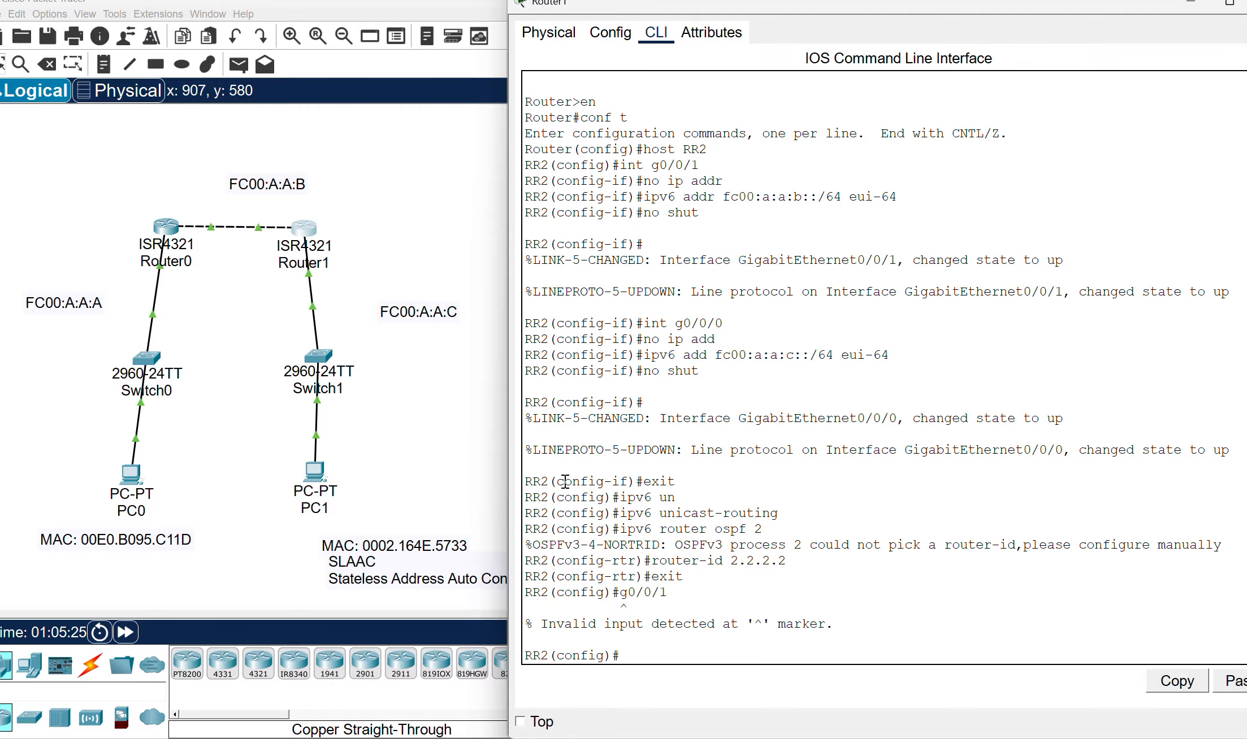
type("ip")
key("BackSpace")
key("BackSpace")
type("int g0/0/1")
key("Return")
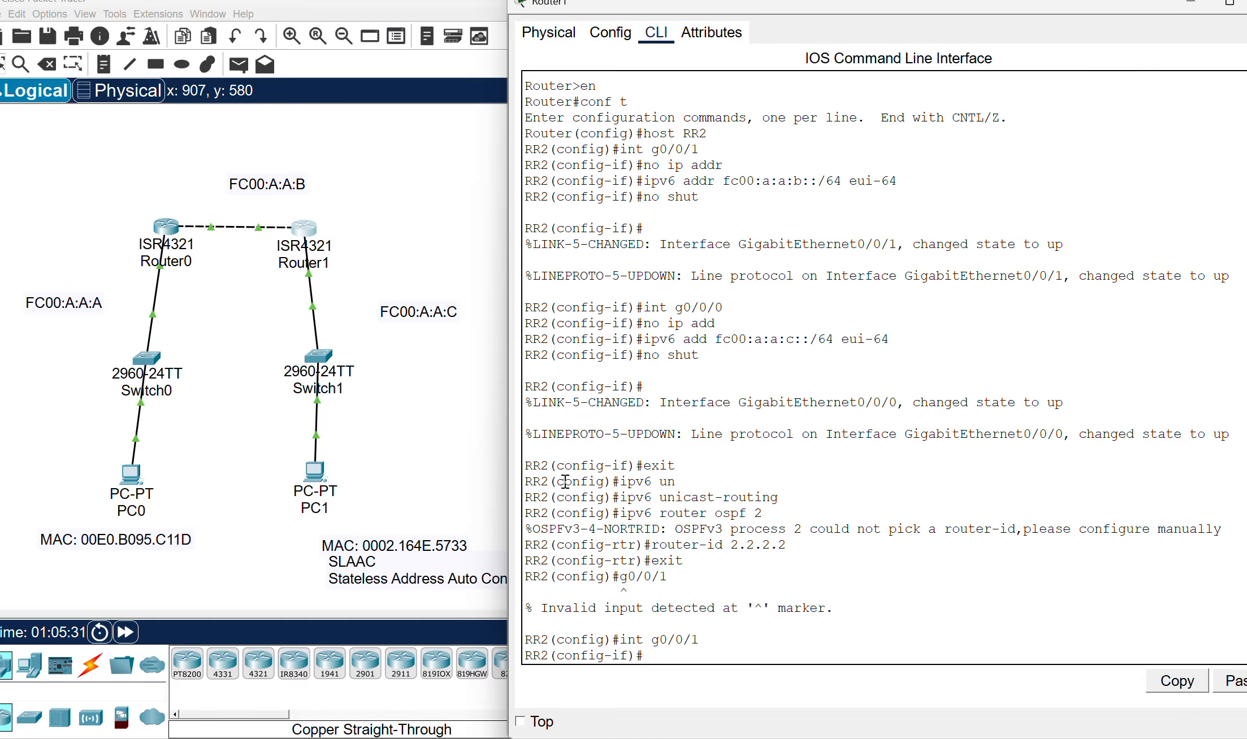
type("ipv6 ospf 2 area 0")
key("Return")
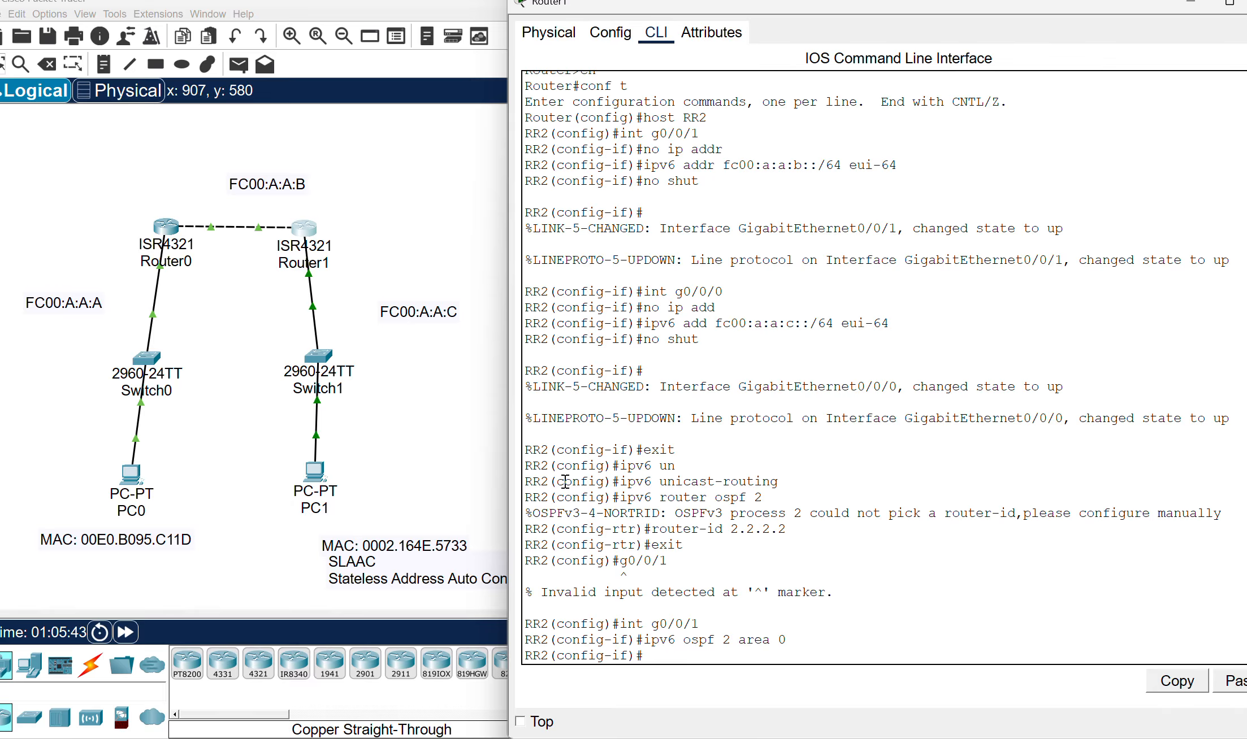
- Enable IPv6 OSPF process 2 in area 0 on RR2's interface g0/0/0
type("int")
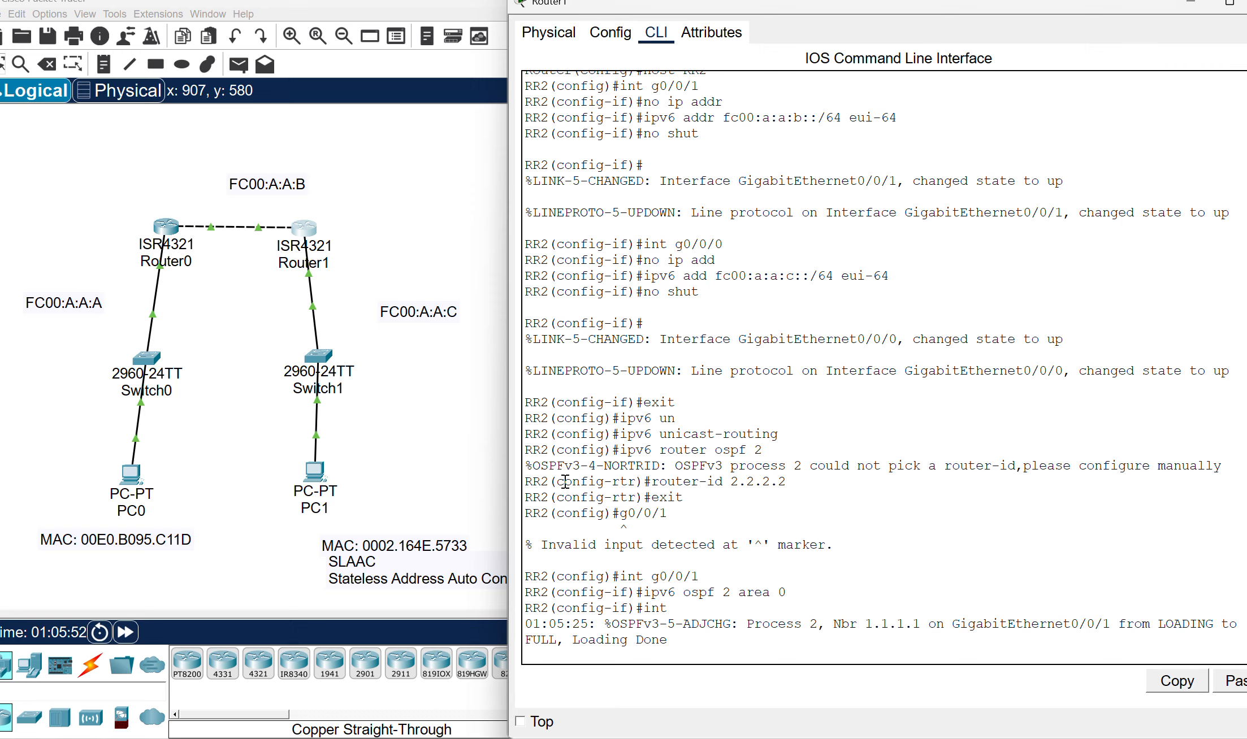
key("Return")
type("ig-if)#i")
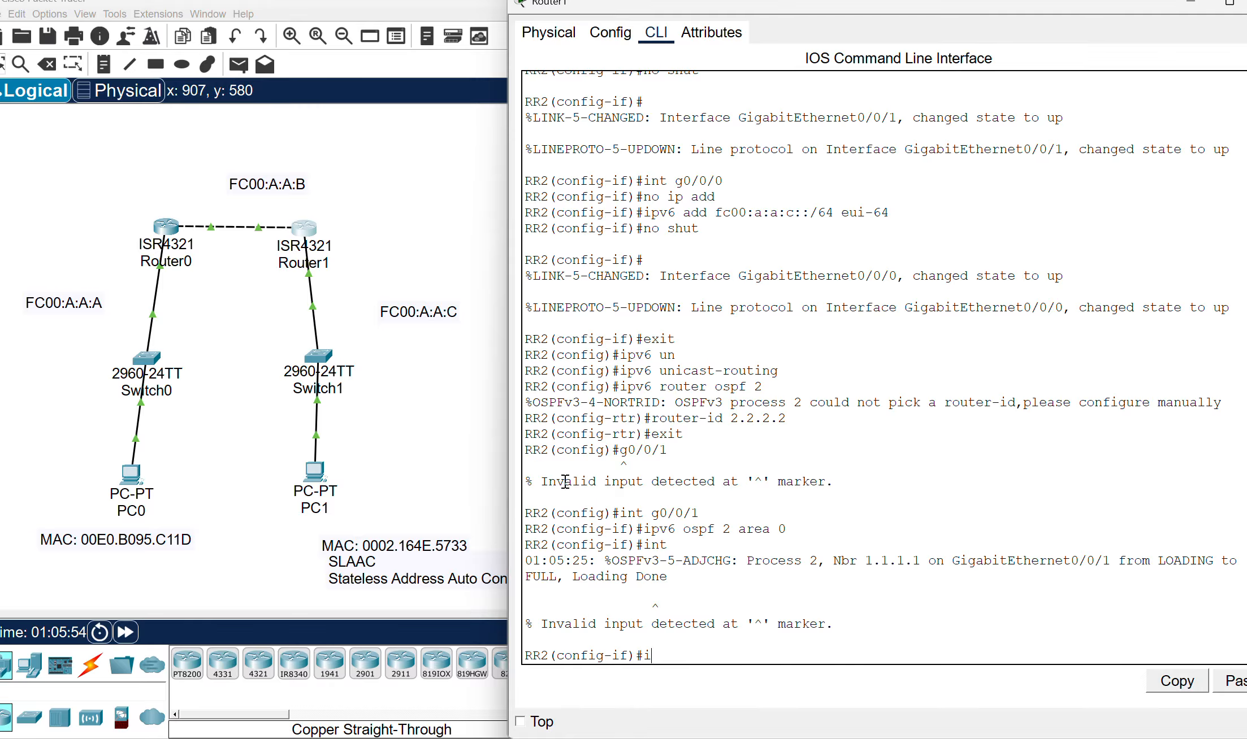
type("nt g0/0/0")
key("Return")
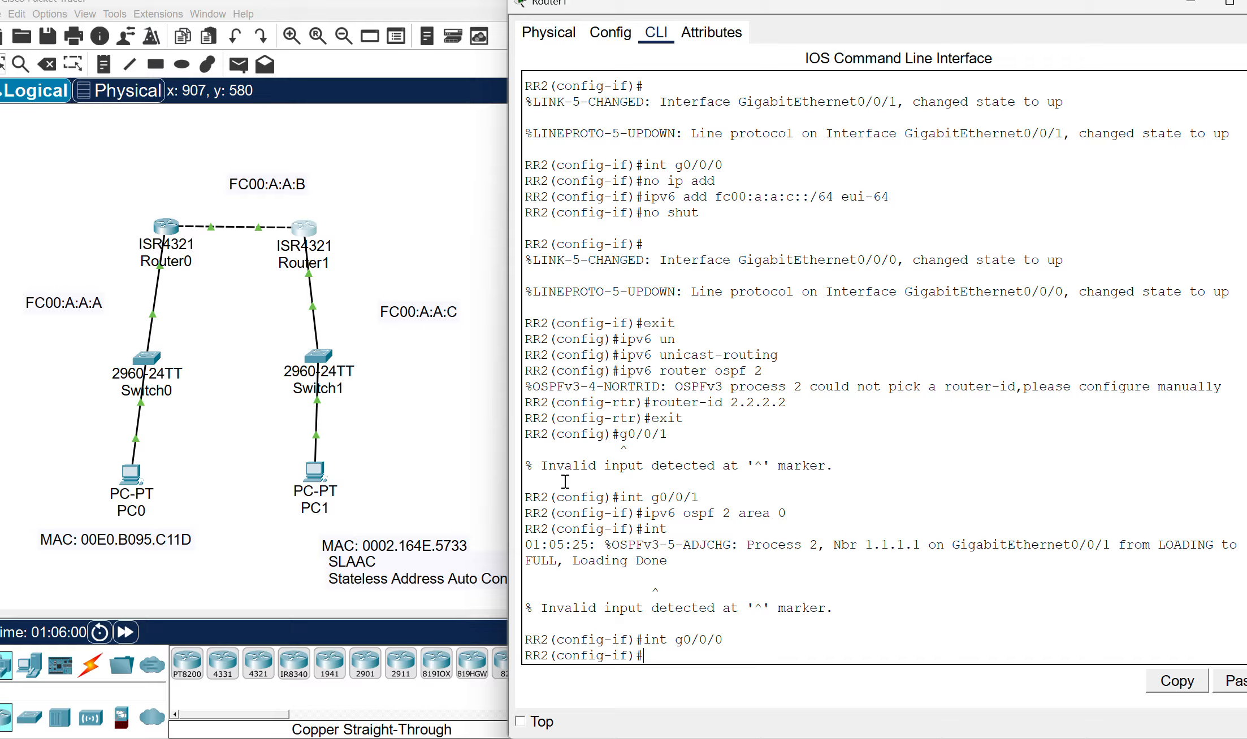
type("i")
key("BackSpace")
type("ipv6 ospf 2 area 0")
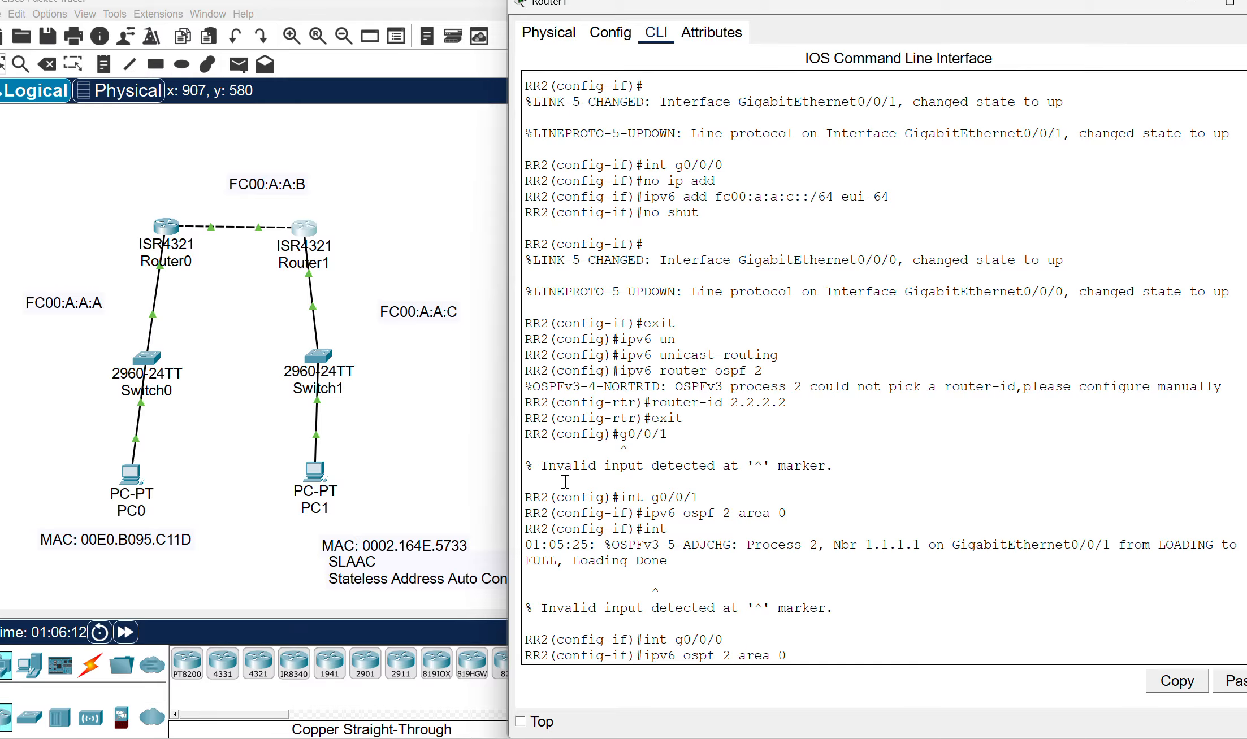
key("Return")
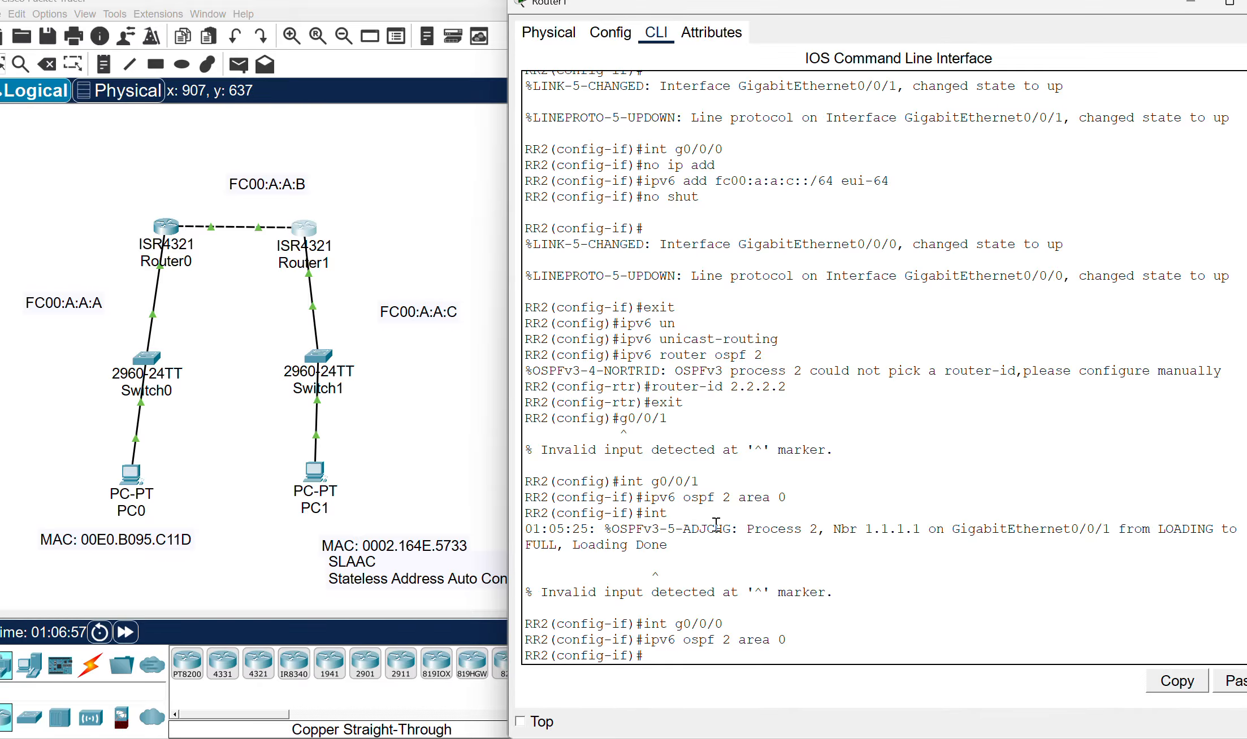
- Leave interface and global configuration on RR2 and return to privileged mode
type("xit")
key("Return")
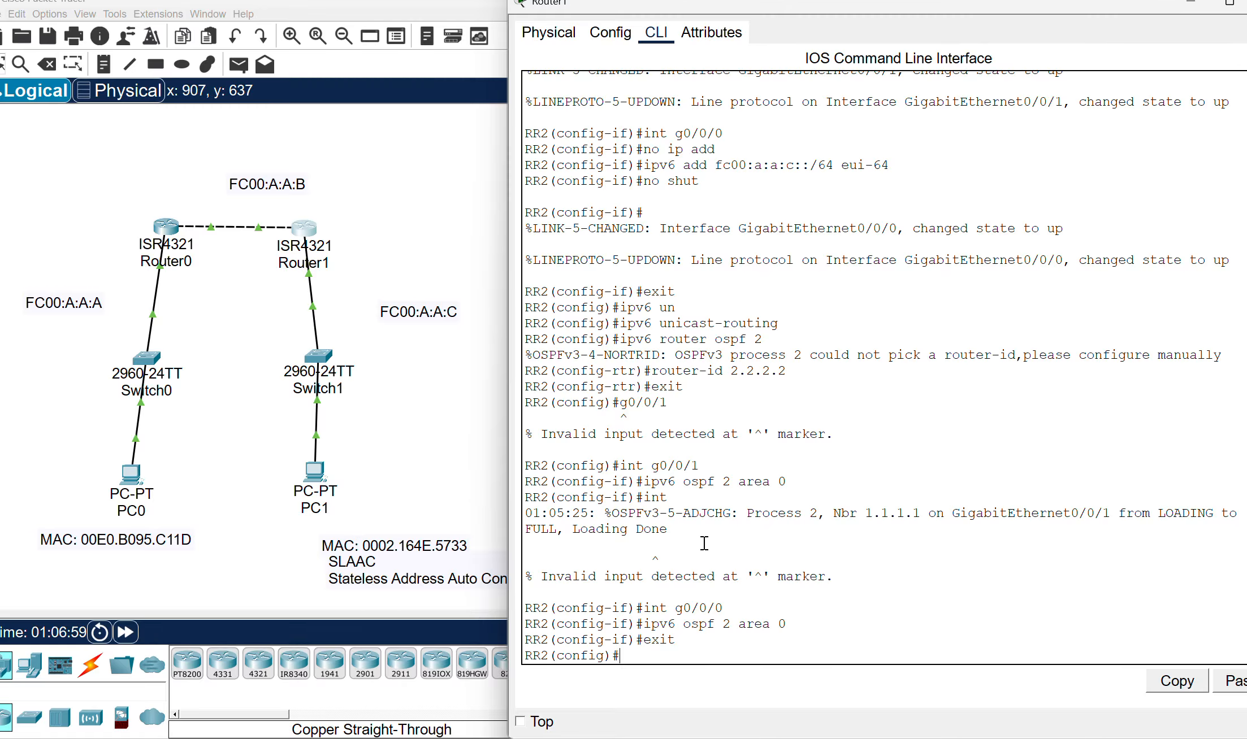
type("exit")
key("Return")
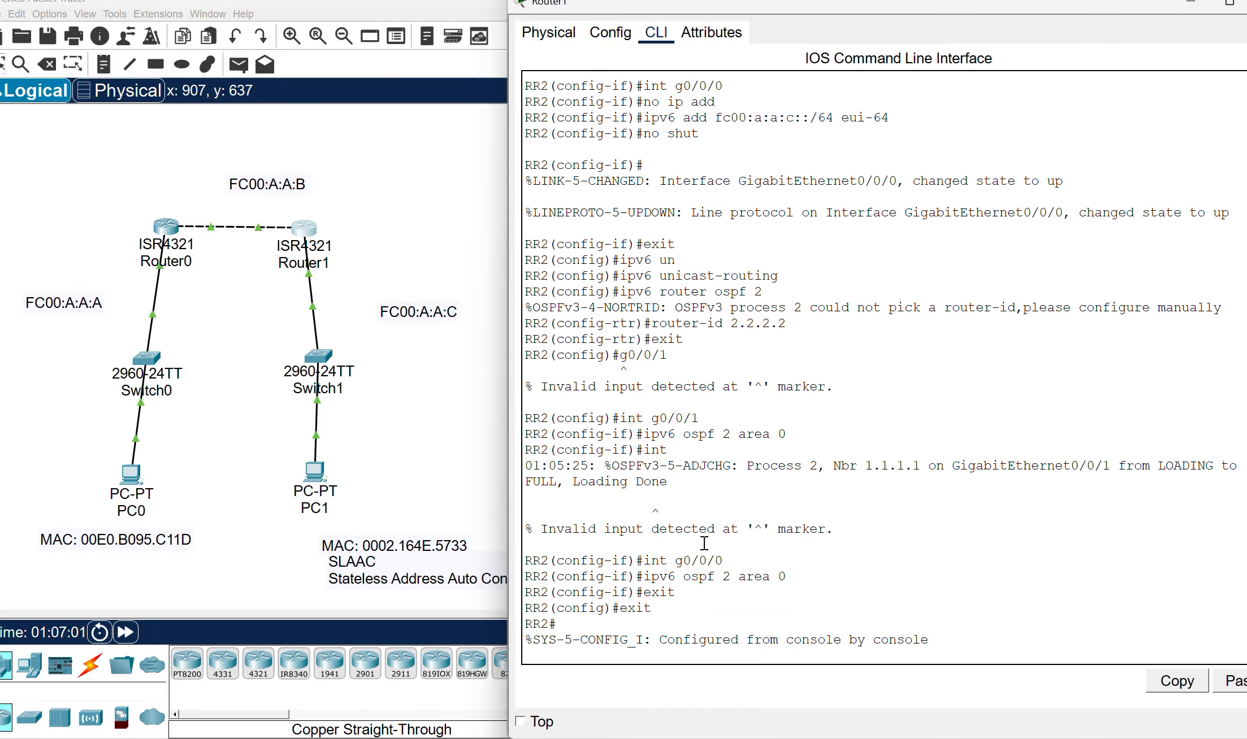
key("Return")
key("Return")
- Display RR2's IPv6 routing table to check for the OSPF route, and close the router window
type("sh")
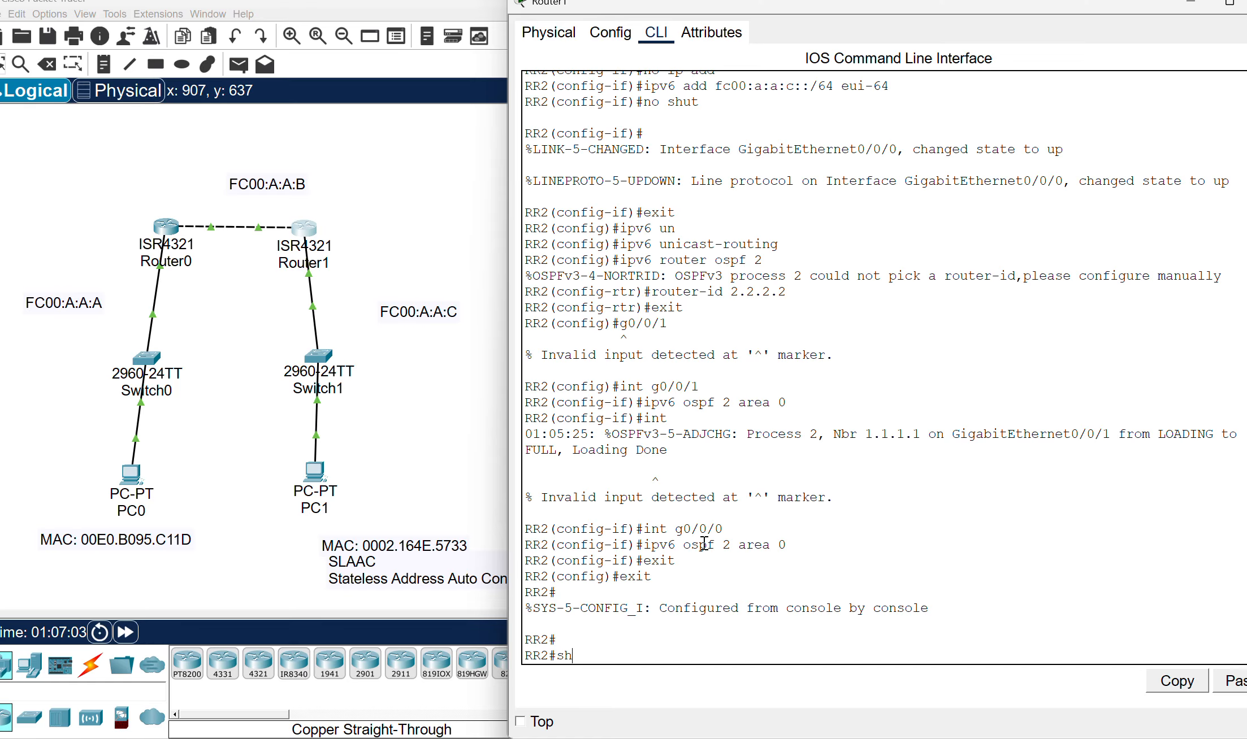
type(" ipv6 route")
key("BackSpace")
key("Return")
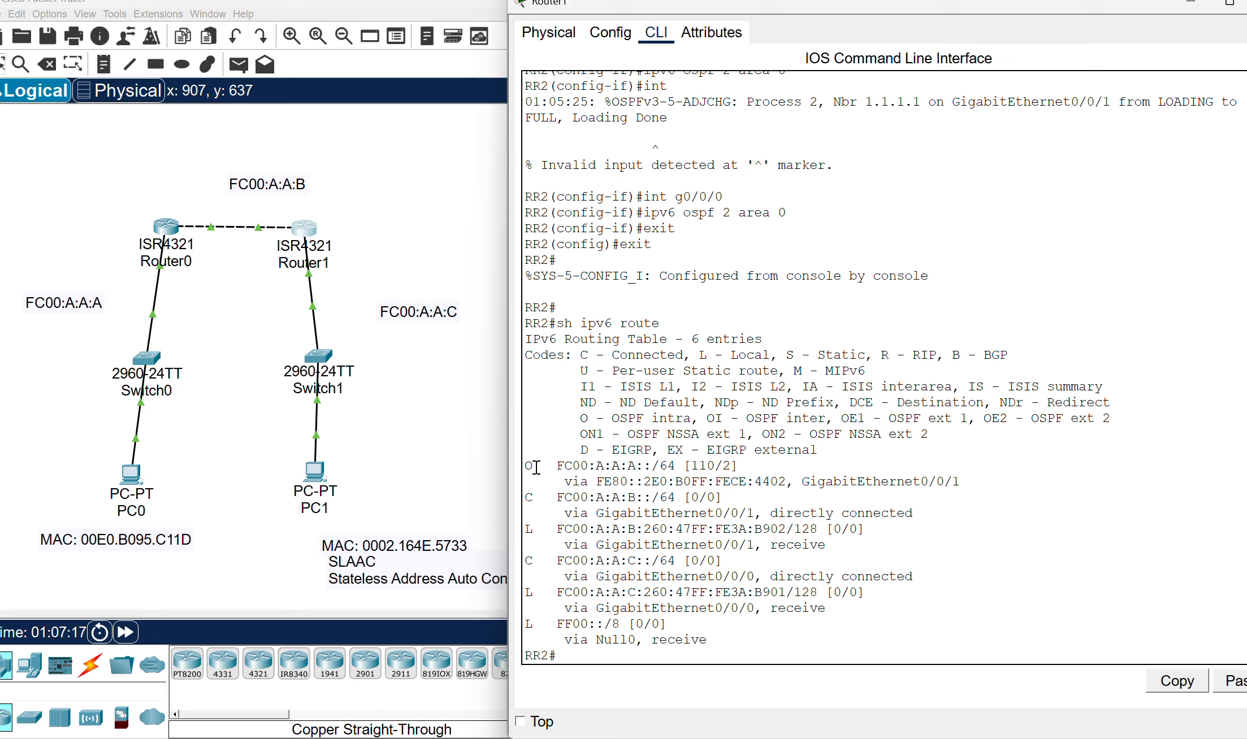
left_click_drag(536, 467, 525, 467)
left_click_drag(1144, 6, 1091, 46)
left_click(1225, 48)
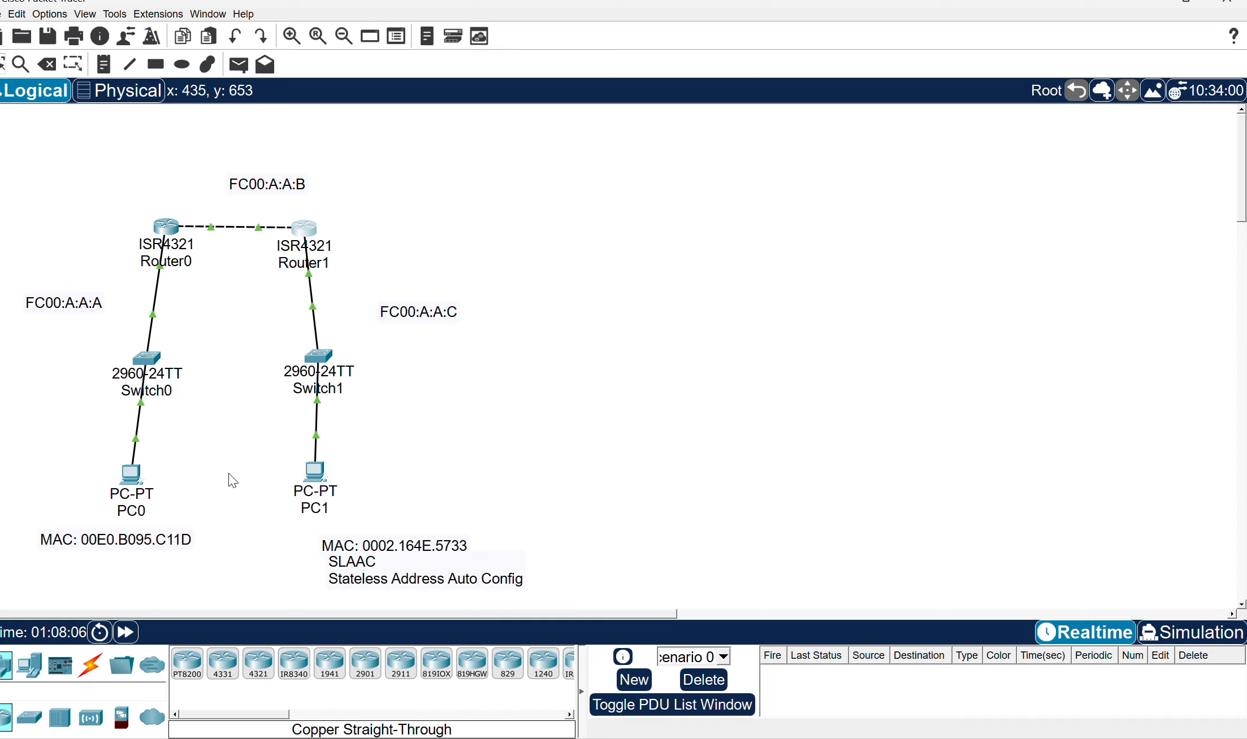
- Open PC0's desktop applications, keeping the topology in view beside the PC window
left_click(138, 477)
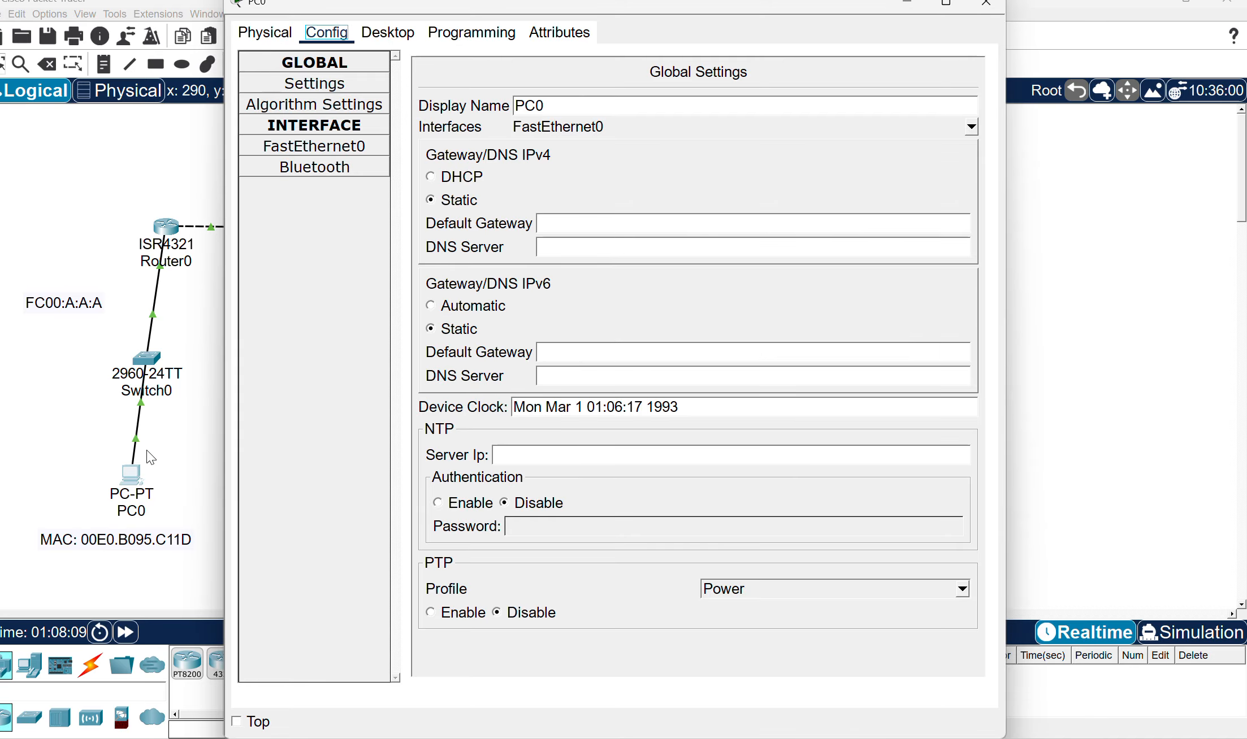
left_click_drag(786, 7, 1056, 6)
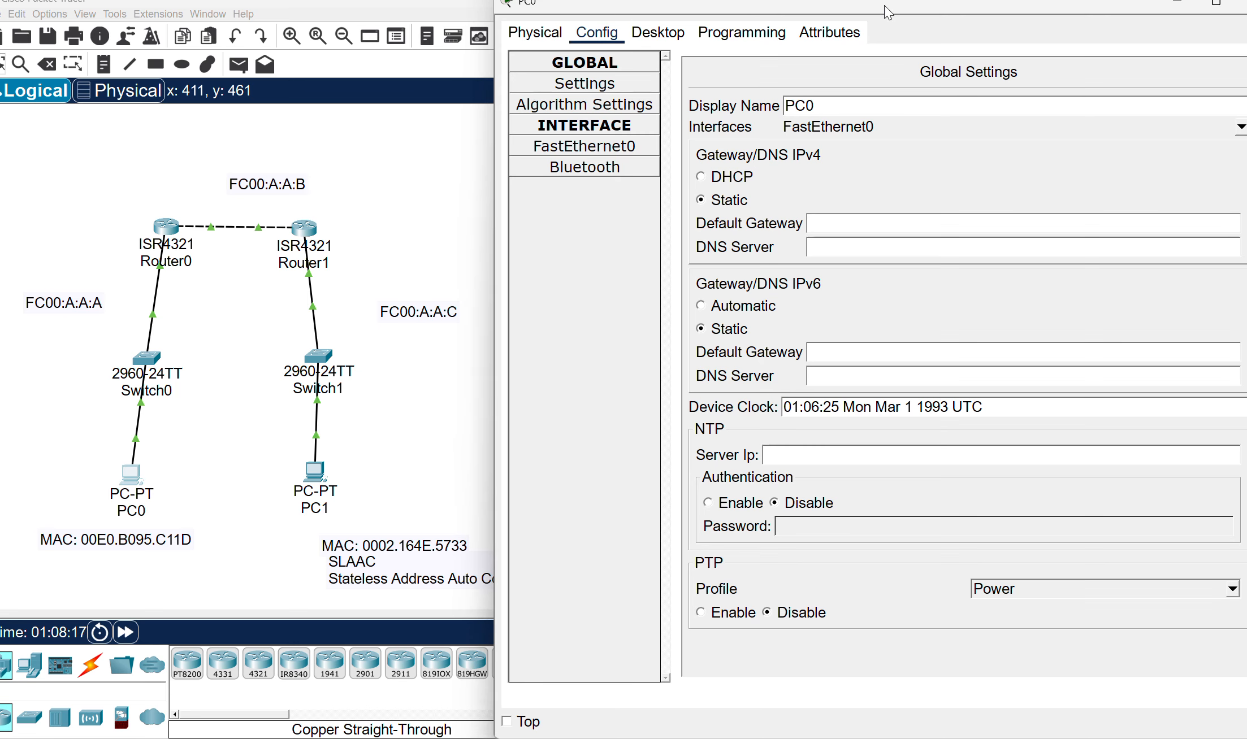
left_click_drag(883, 5, 897, 26)
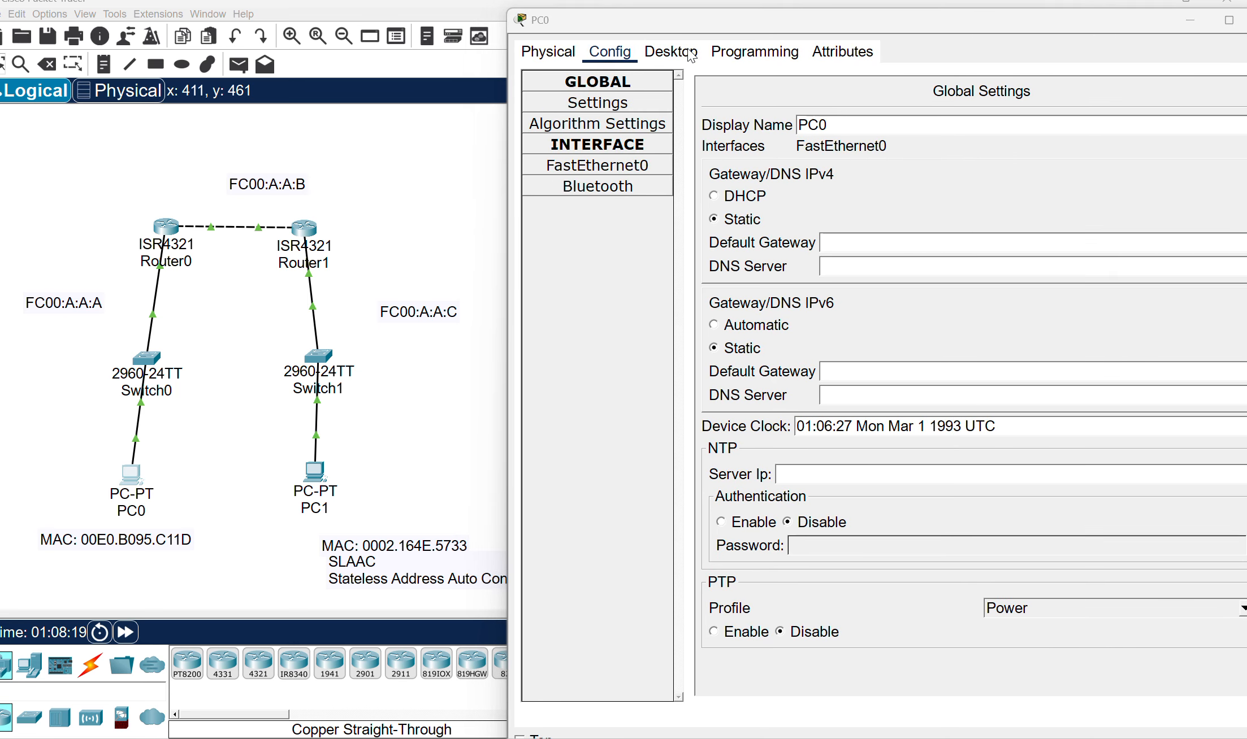
left_click(673, 54)
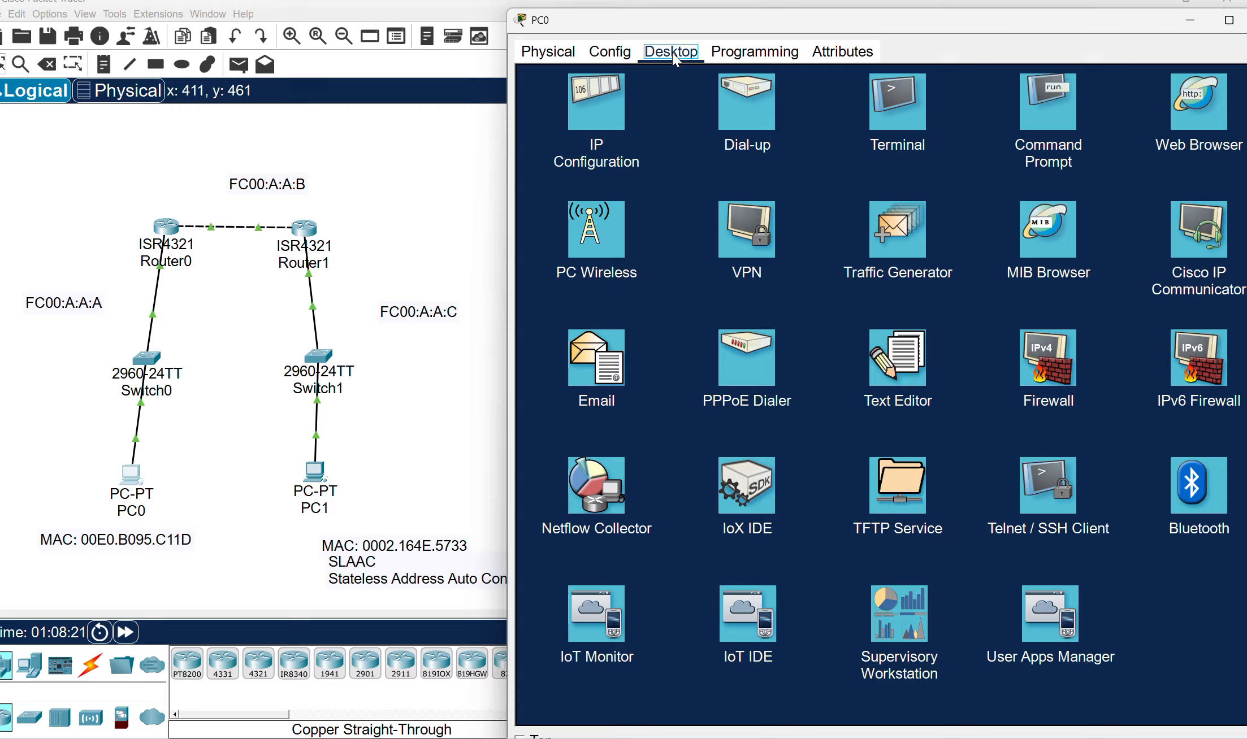
- Open the IP configuration of PC0
left_click(583, 106)
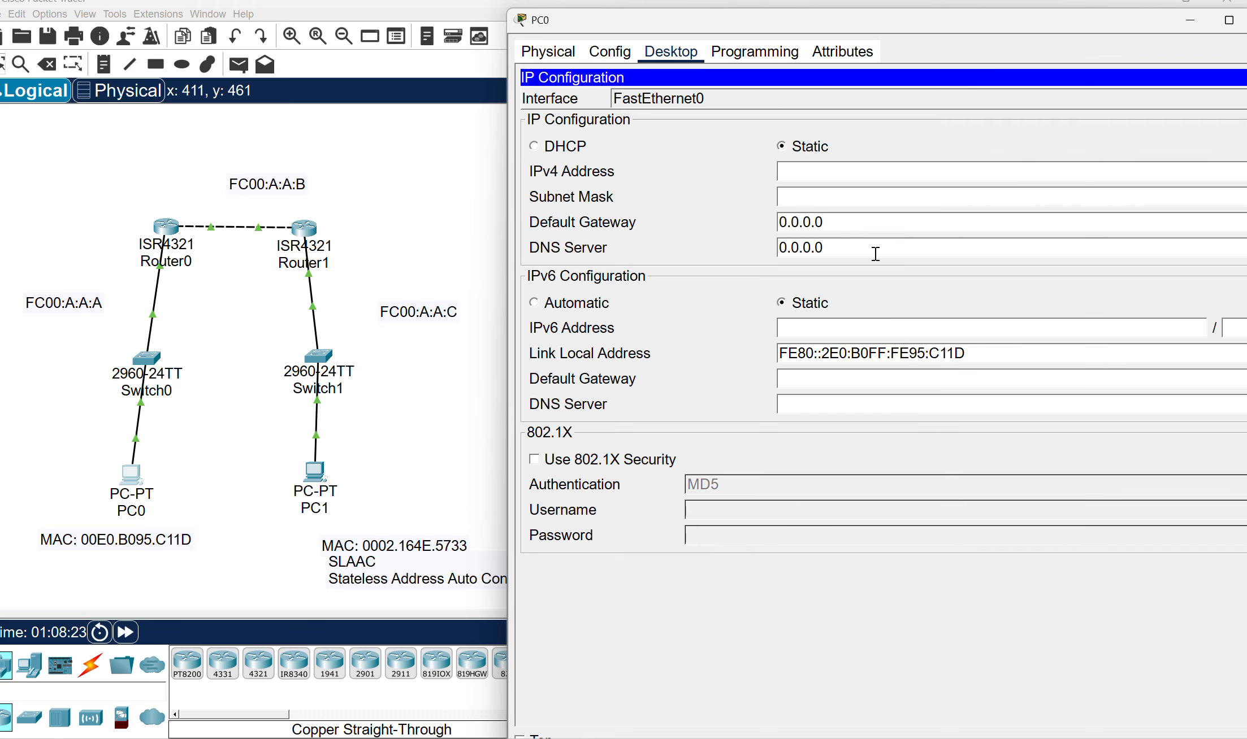
left_click(835, 171)
type("fc00:a:a:a::")
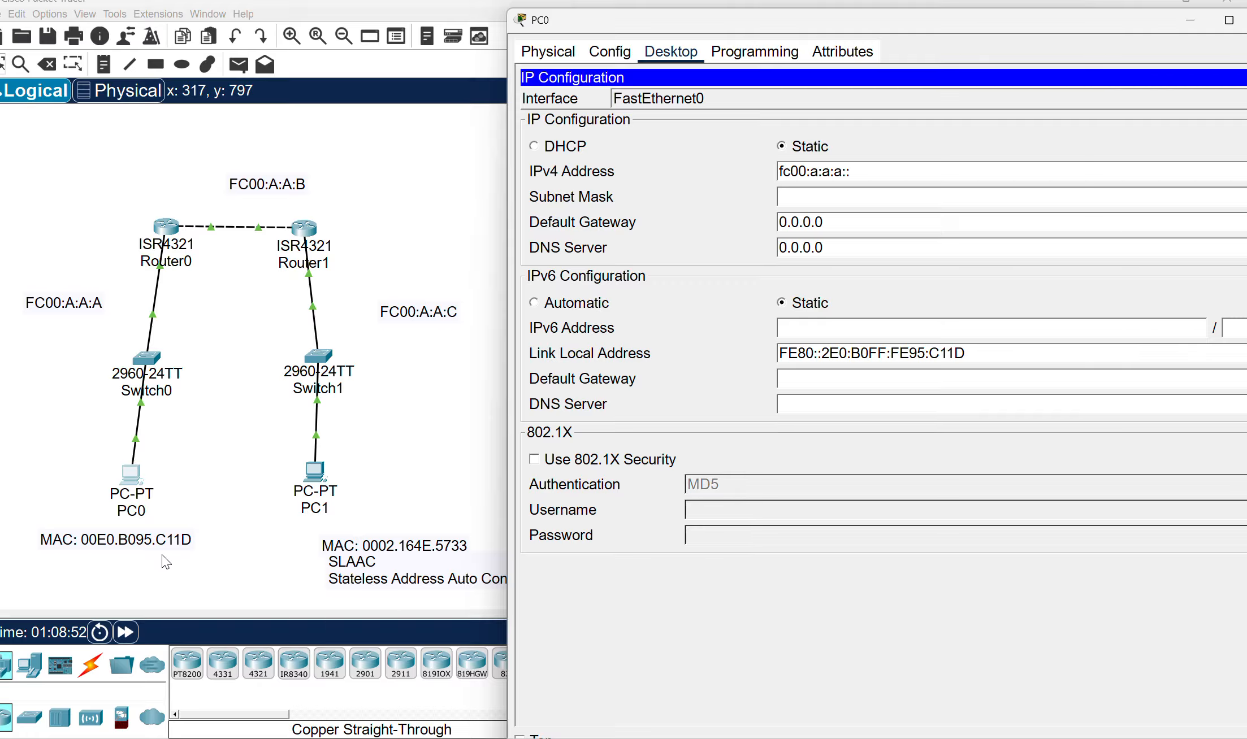
type("95:")
left_click_drag(874, 169, 746, 168)
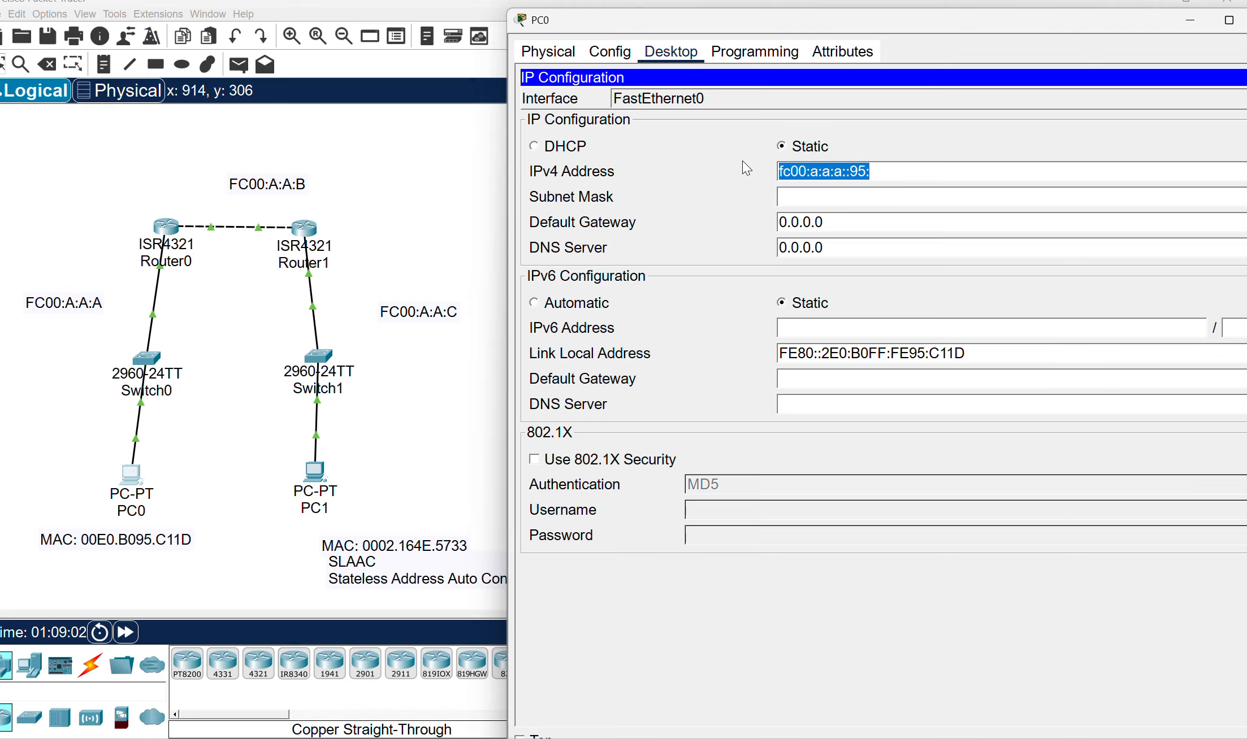
key("BackSpace")
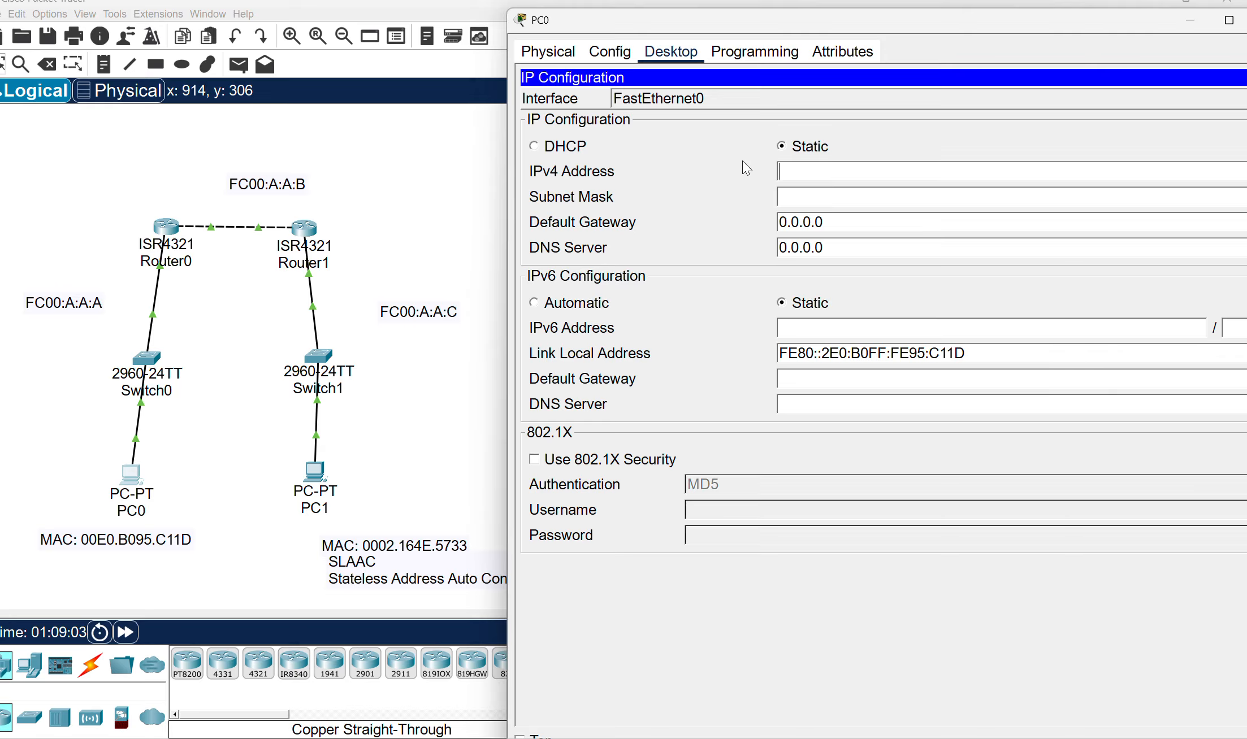
- Set PC0's static IPv6 address to fc00:a:a:a::95:c1:1d
left_click(800, 326)
type("fc00:a:a:a::")
type("95:c1:1d")
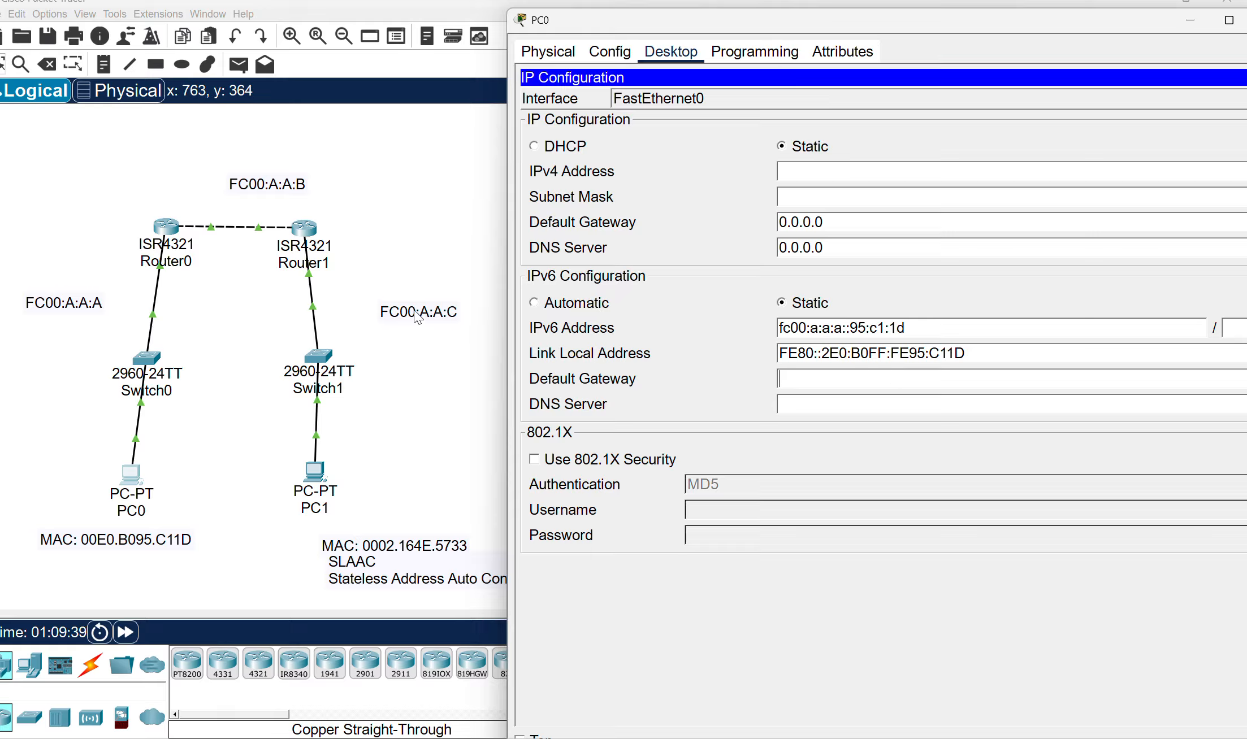
- Display the brief IPv6 interface summary on router LR1 with sh ipv6 int br
left_click(172, 231)
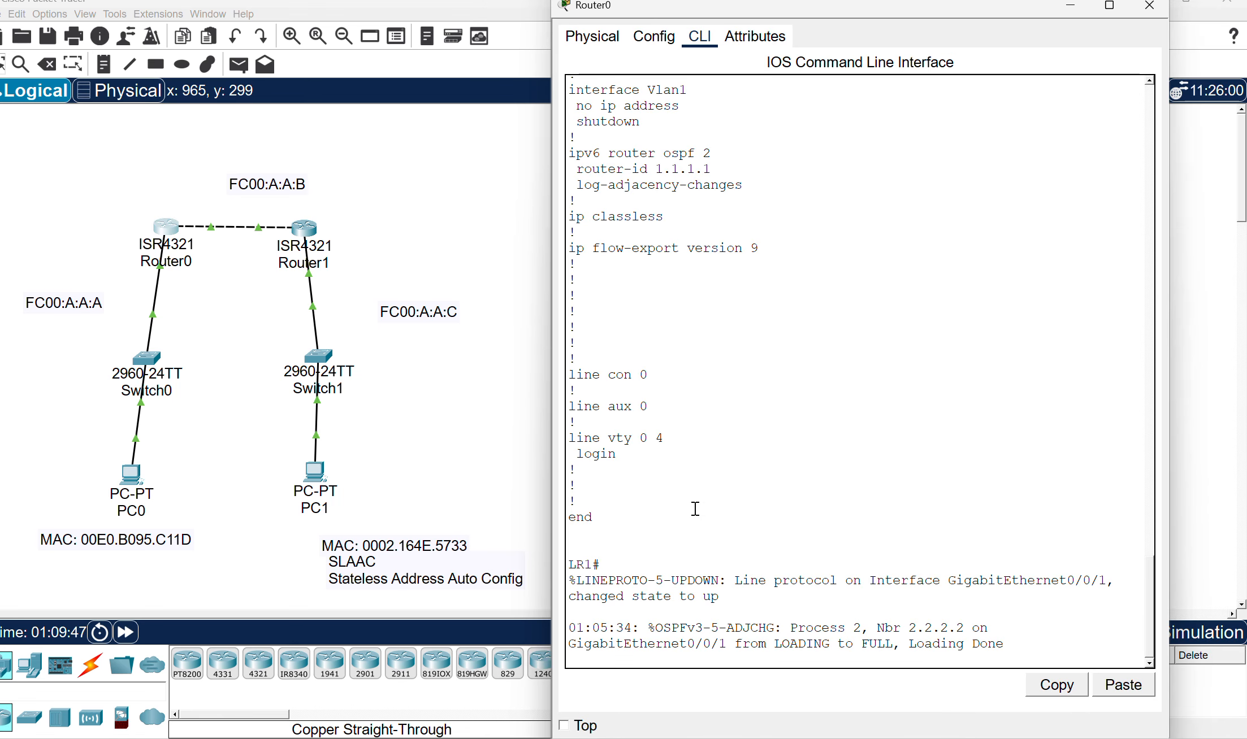
key("Return")
type("s")
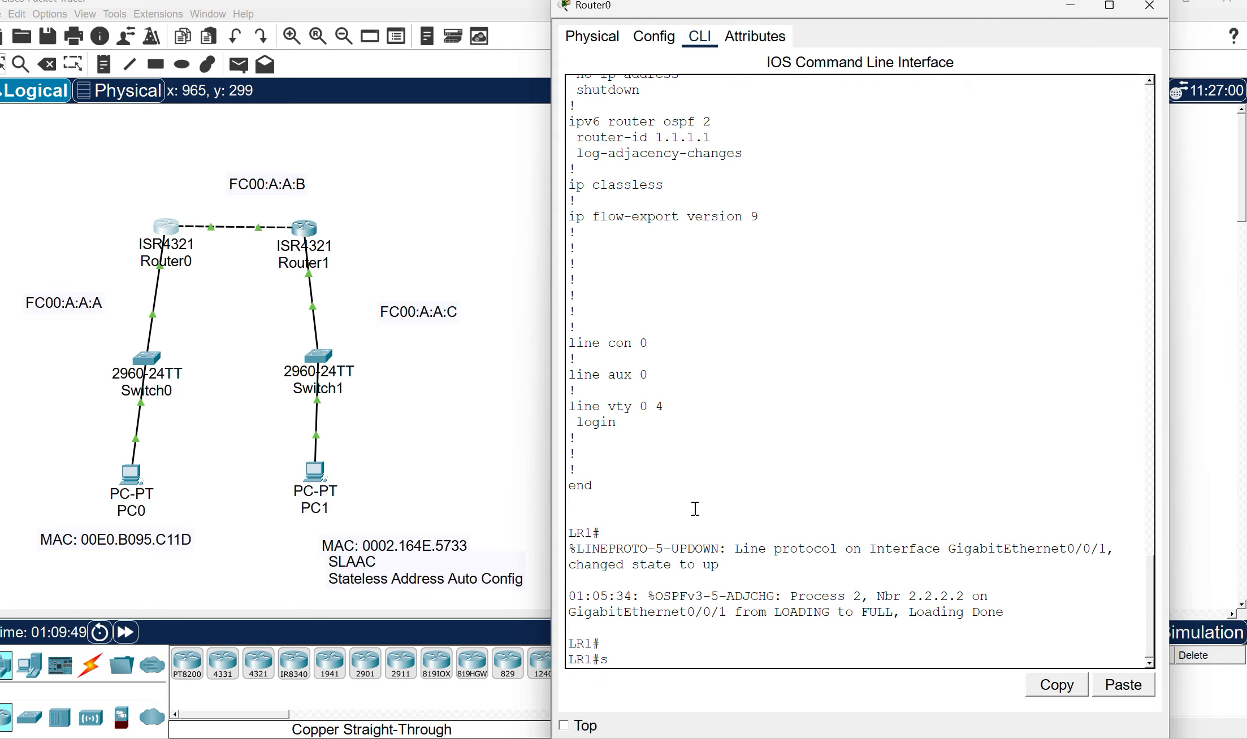
type("h ipv6 int br")
key("Return")
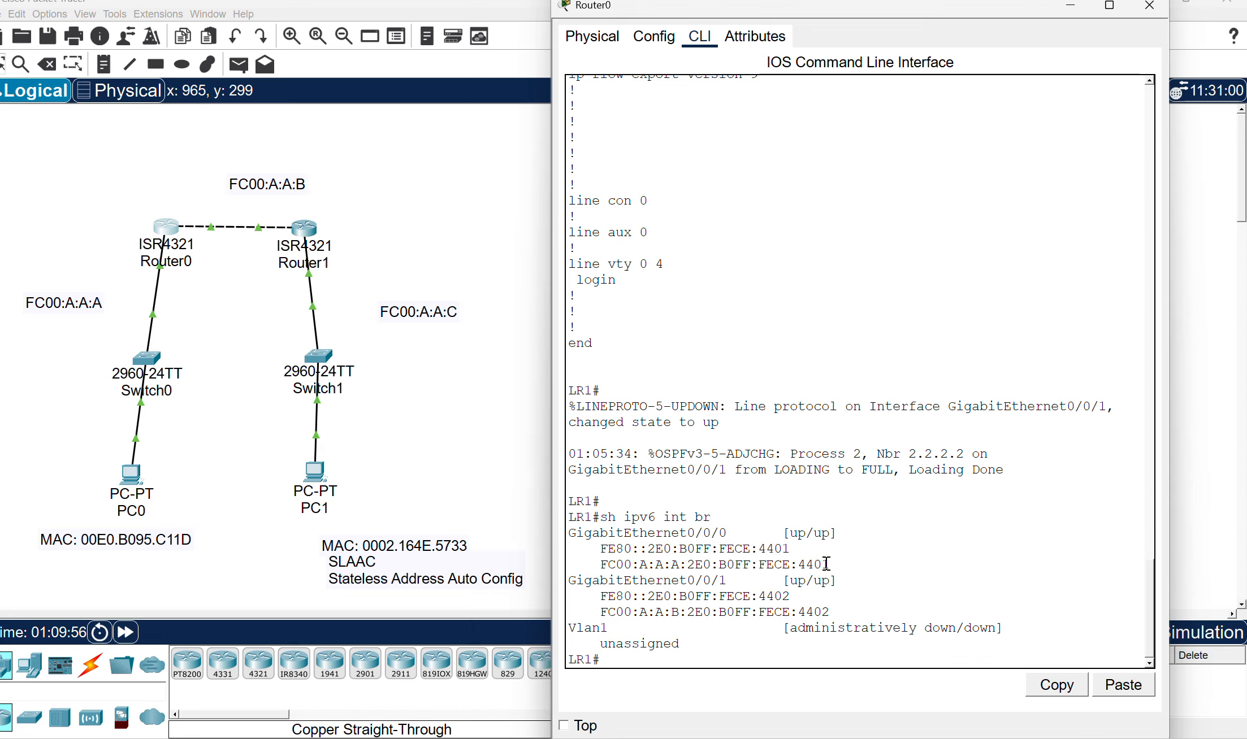
- Copy LR1's global address FC00:A:A:A:2E0:B0FF:FECE:4401 into PC0's IPv6 default gateway, and close the IP configuration
left_click_drag(837, 564, 604, 570)
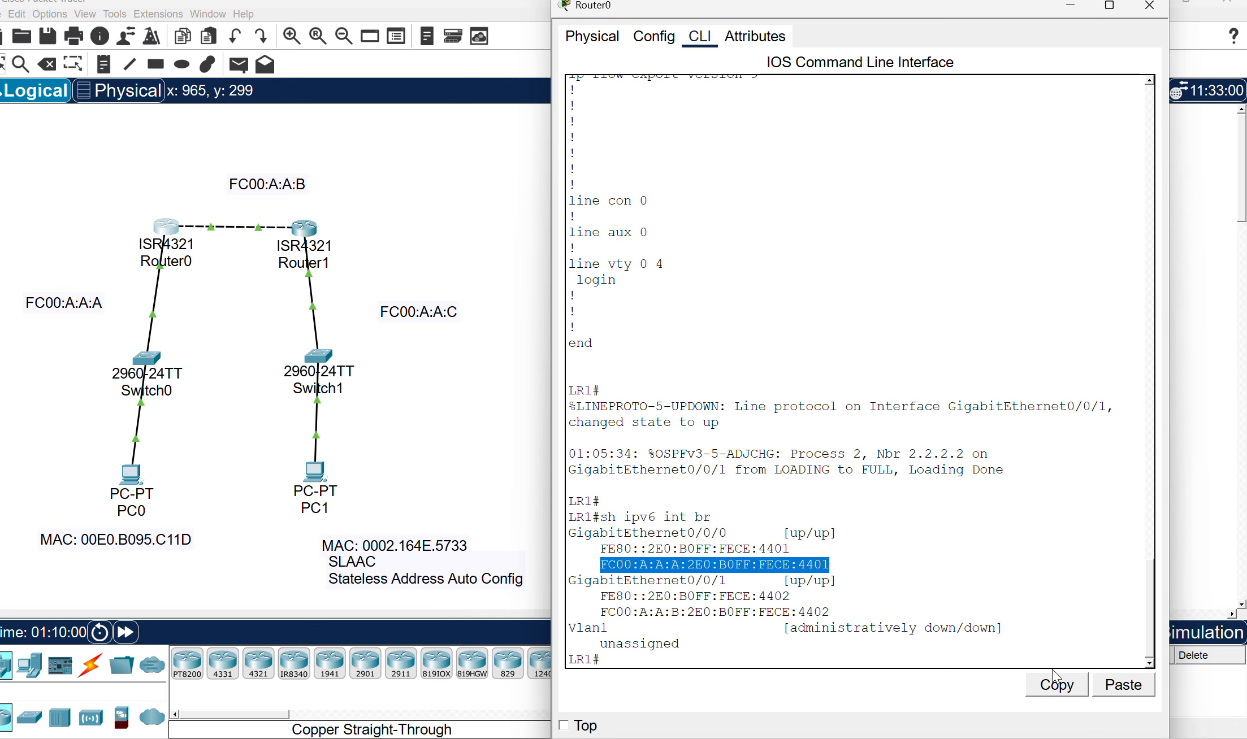
left_click(1059, 685)
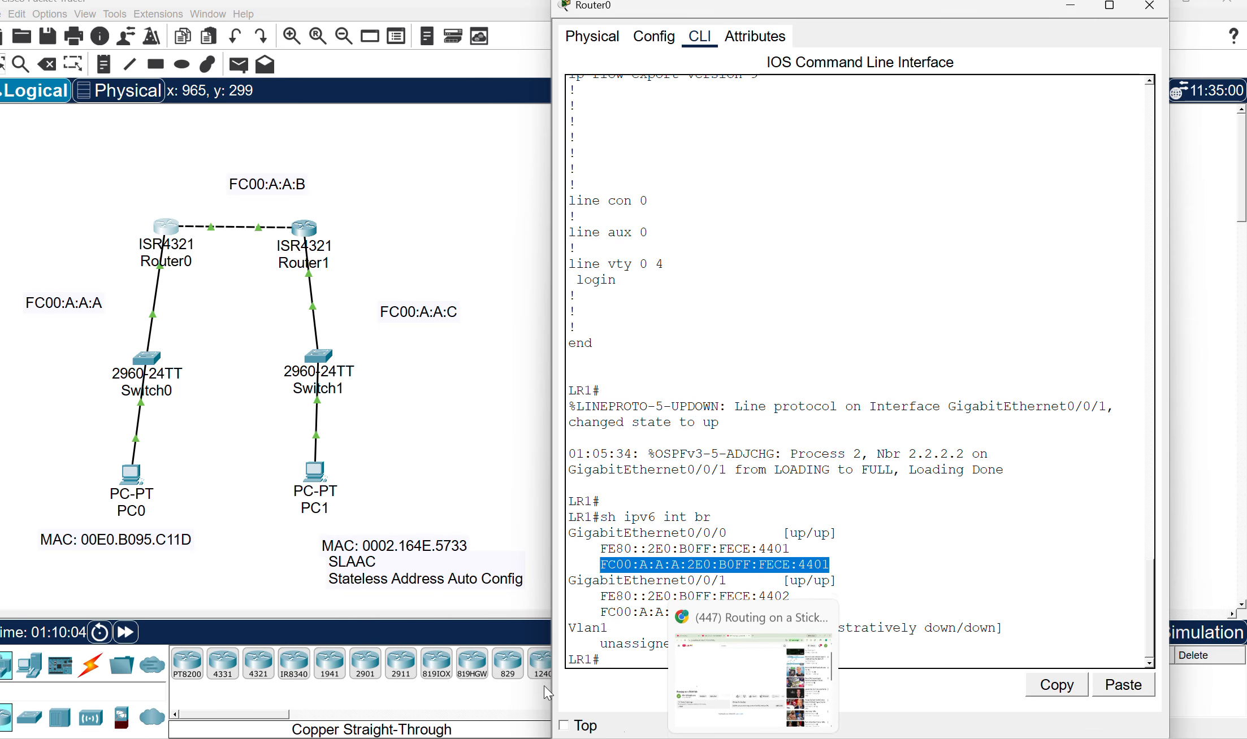
left_click(135, 465)
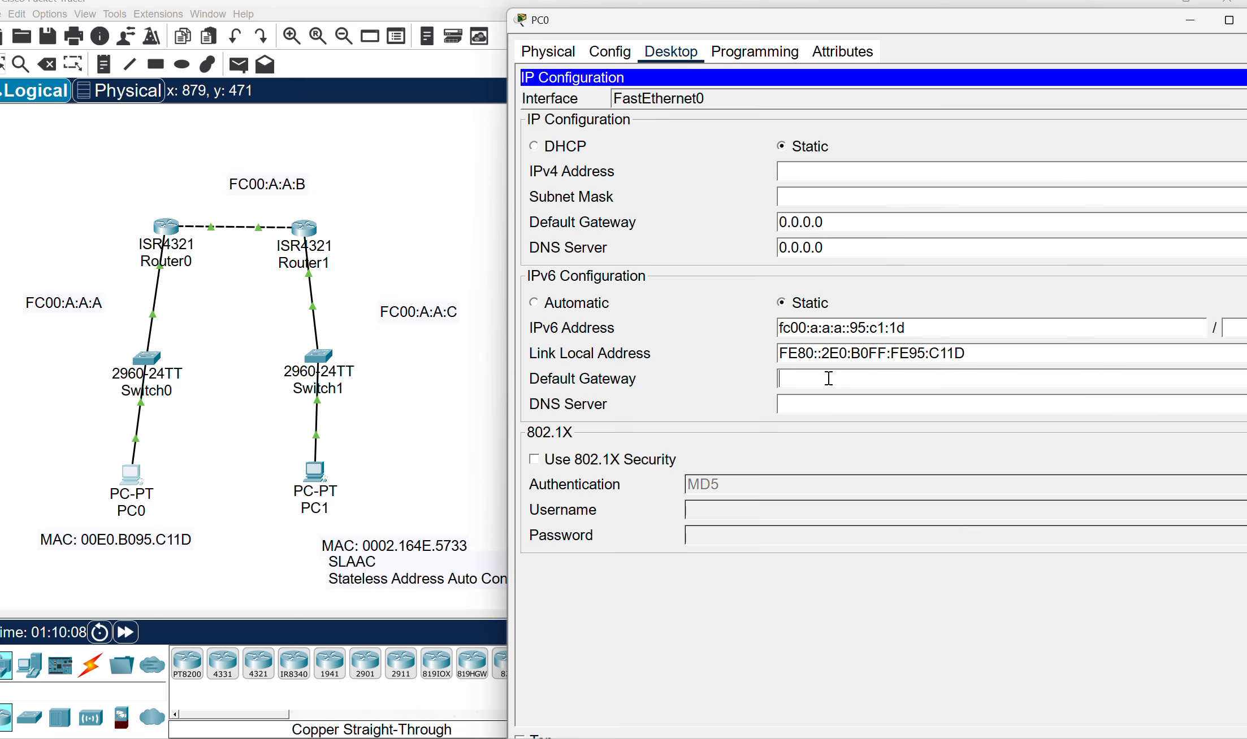
key("ctrl+v")
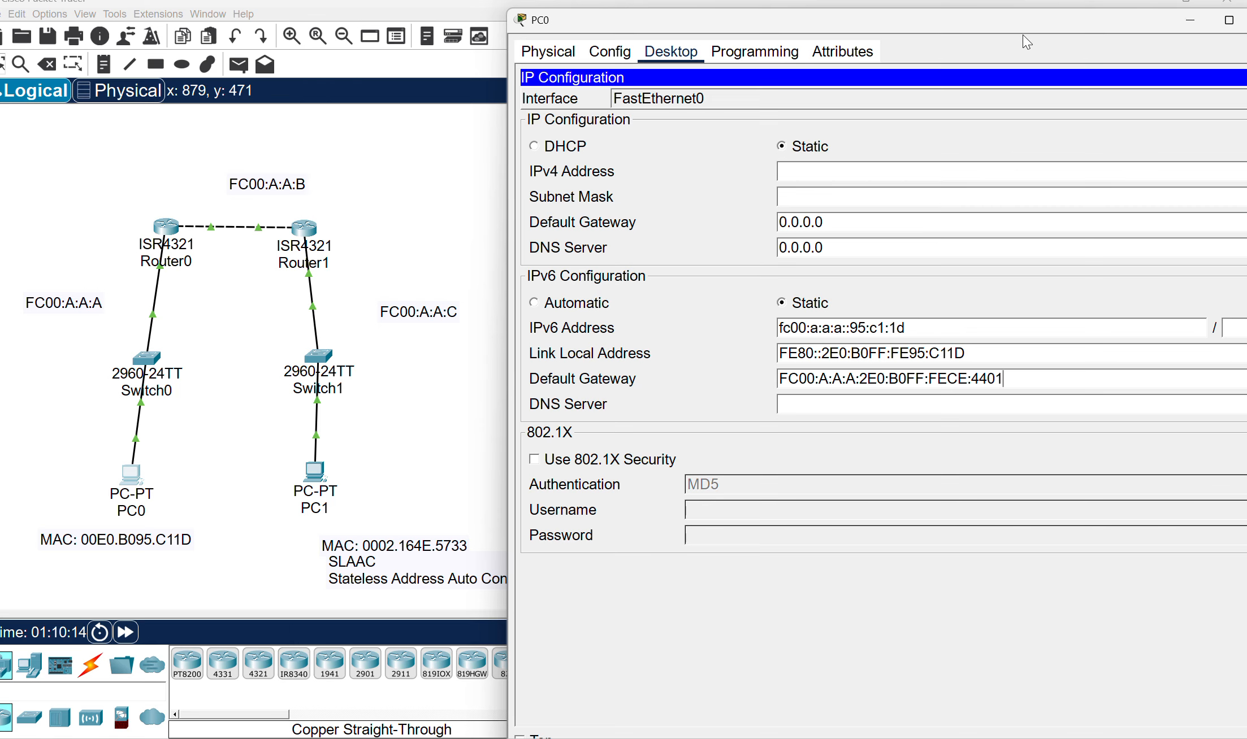
left_click_drag(1051, 25, 958, 29)
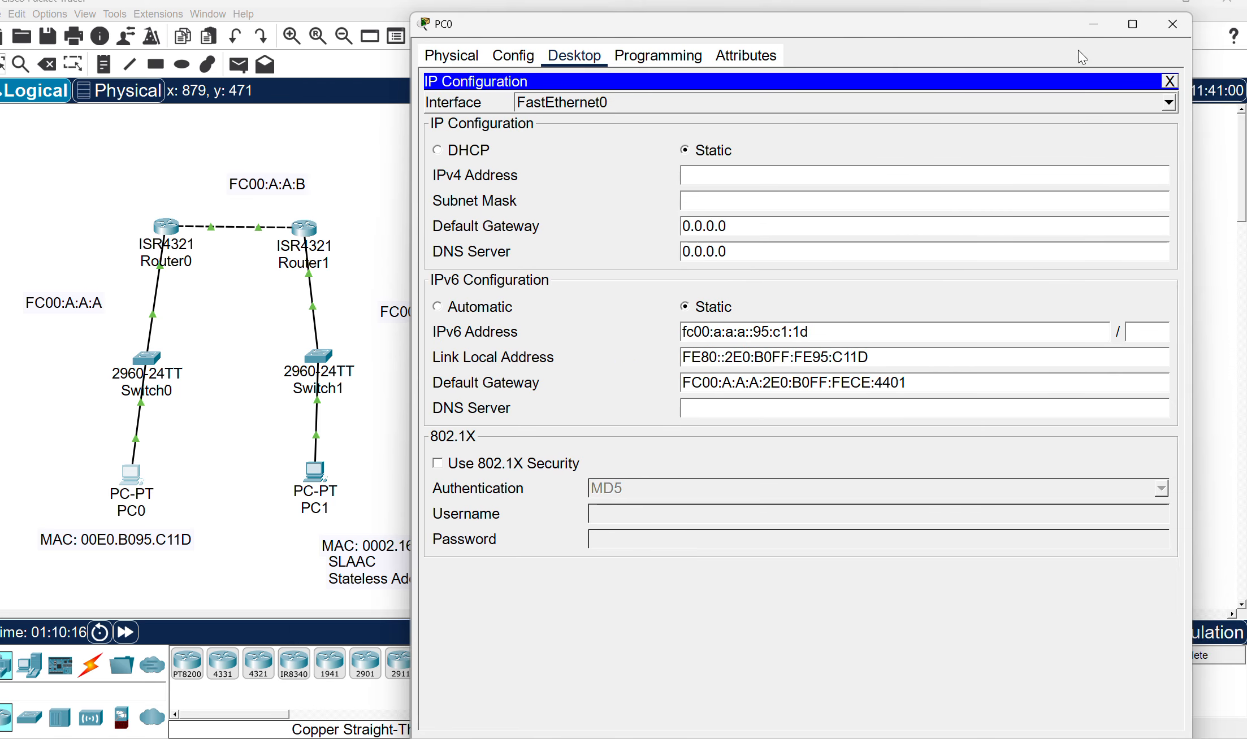
left_click(1169, 81)
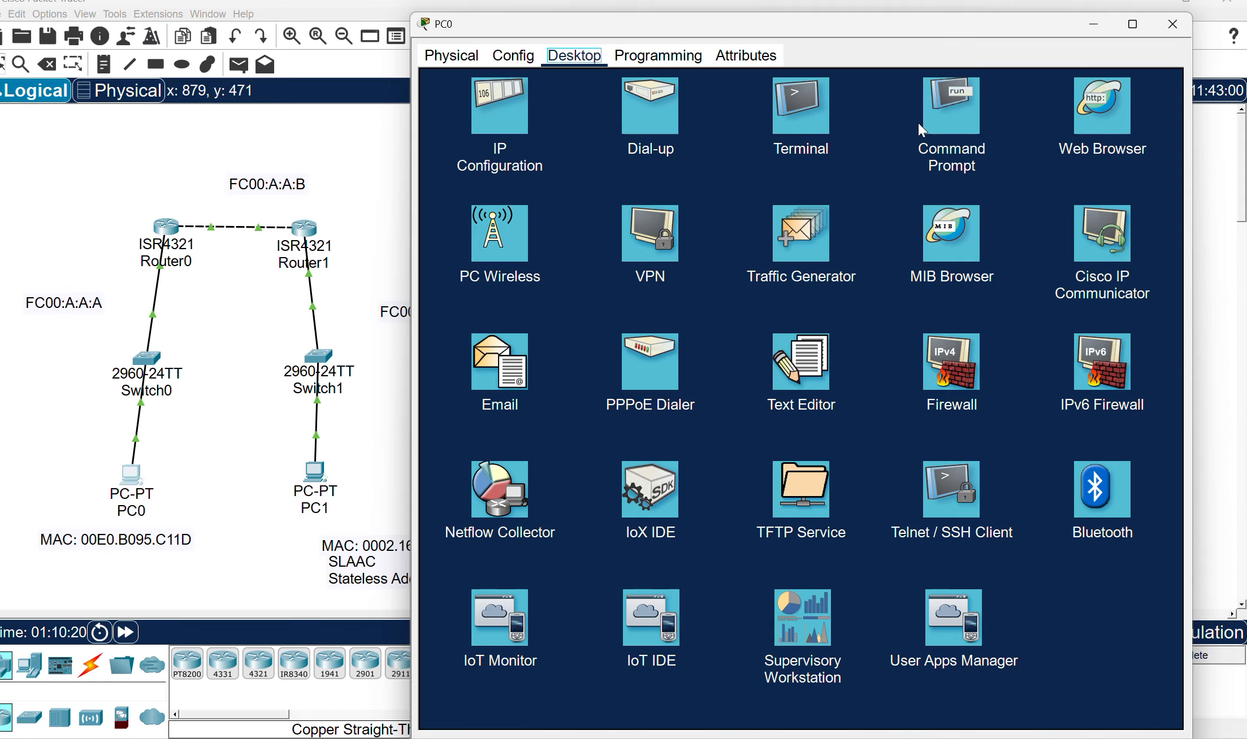
- Ping the gateway FC00:A:A:A:2E0:B0FF:FECE:4401 from PC0's command prompt, and close the PC0 window
left_click(951, 125)
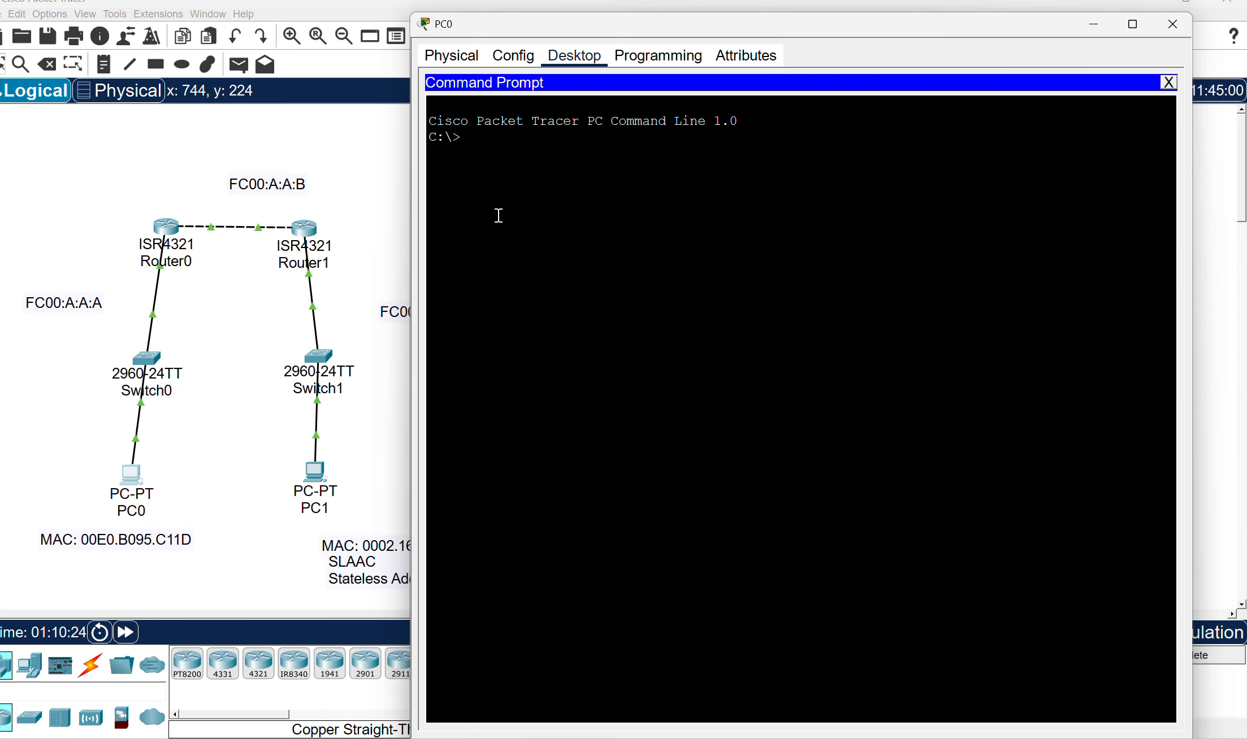
type("ping")
right_click(528, 138)
left_click(559, 170)
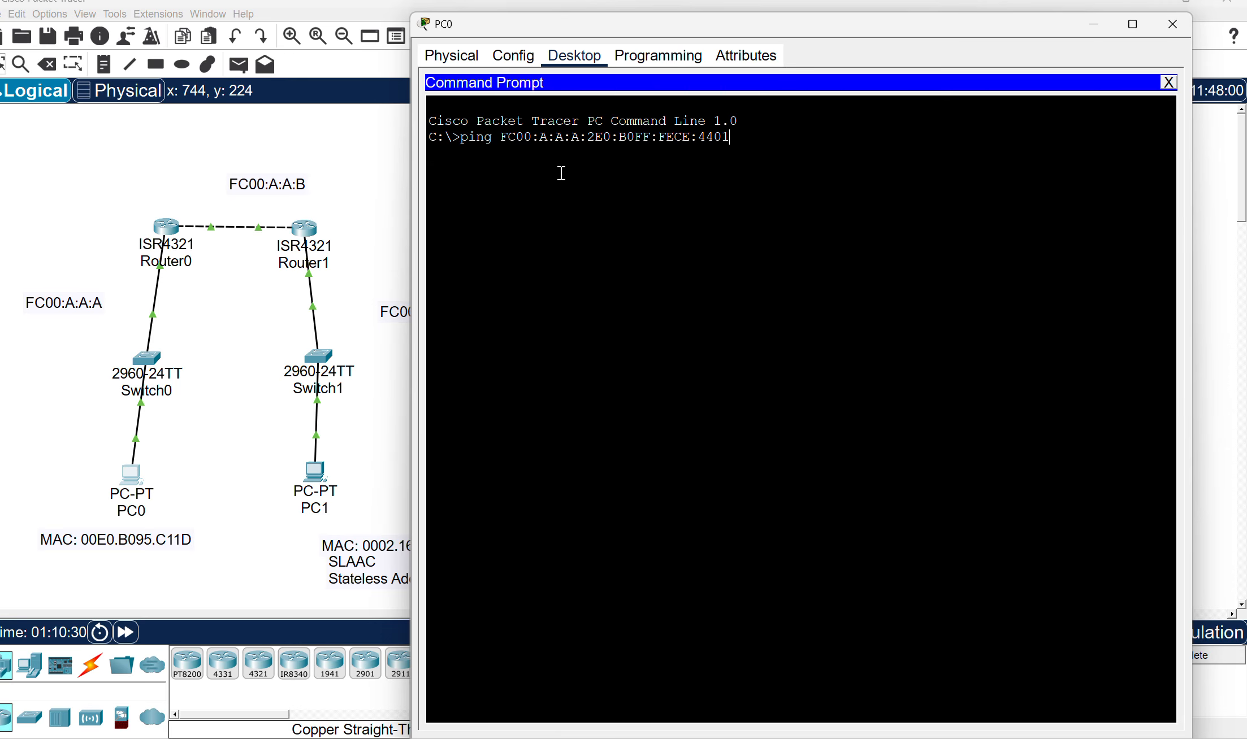
key("Return")
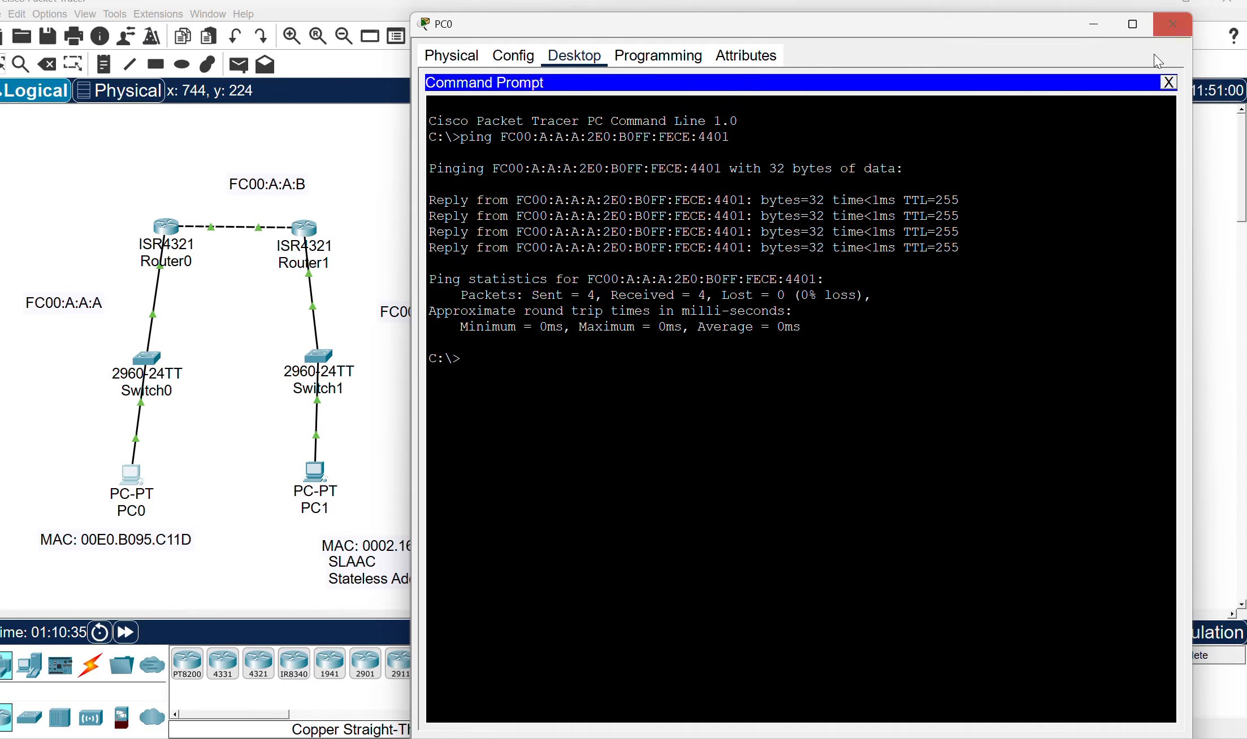
left_click(1167, 82)
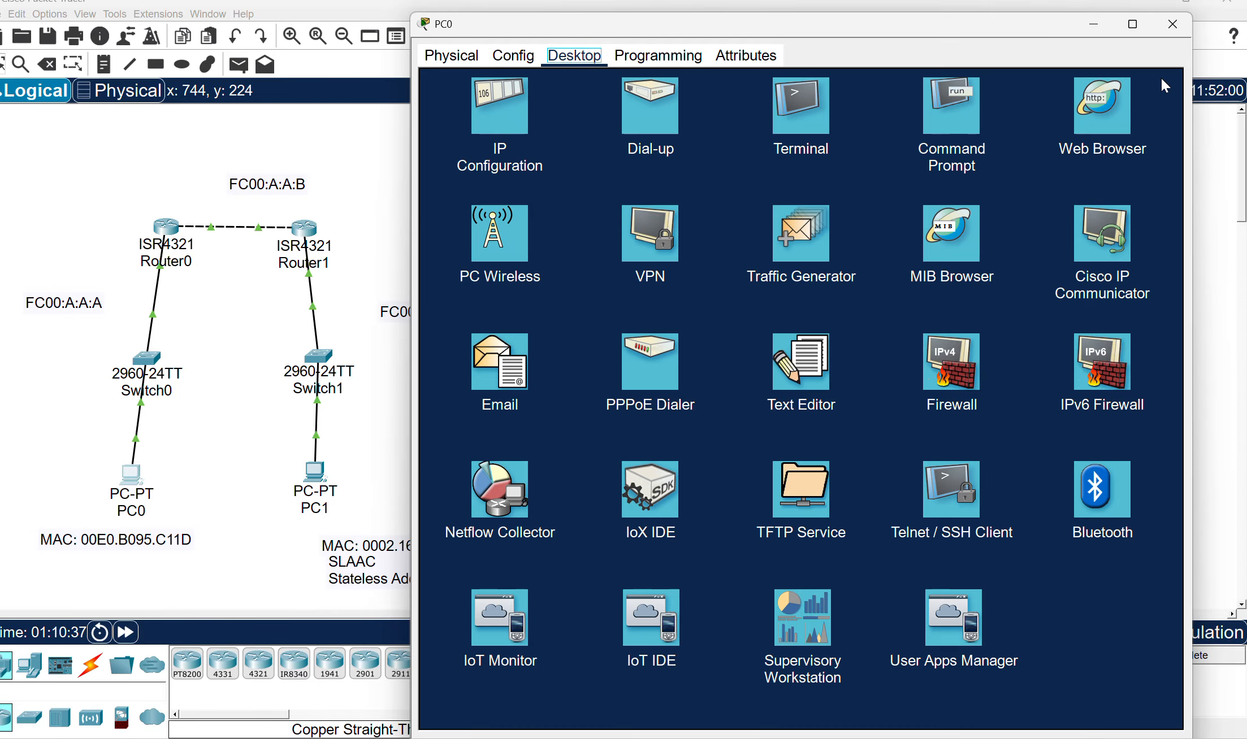
left_click(1171, 26)
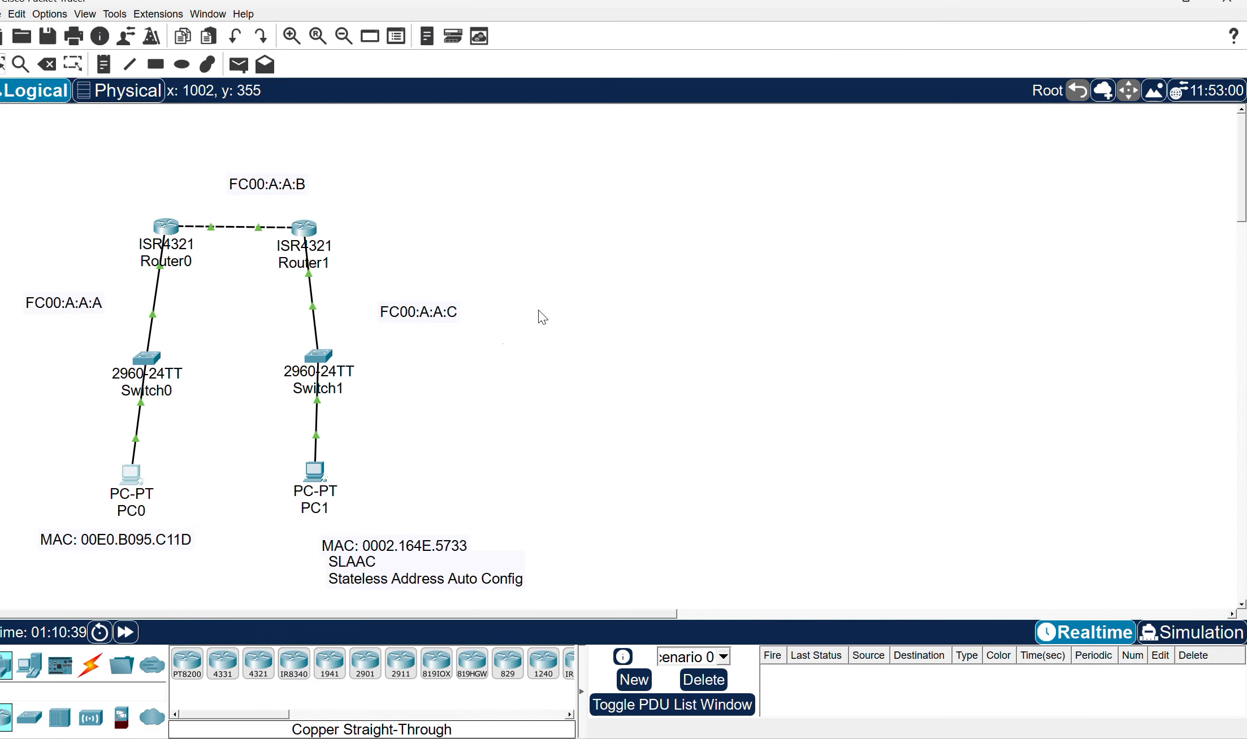
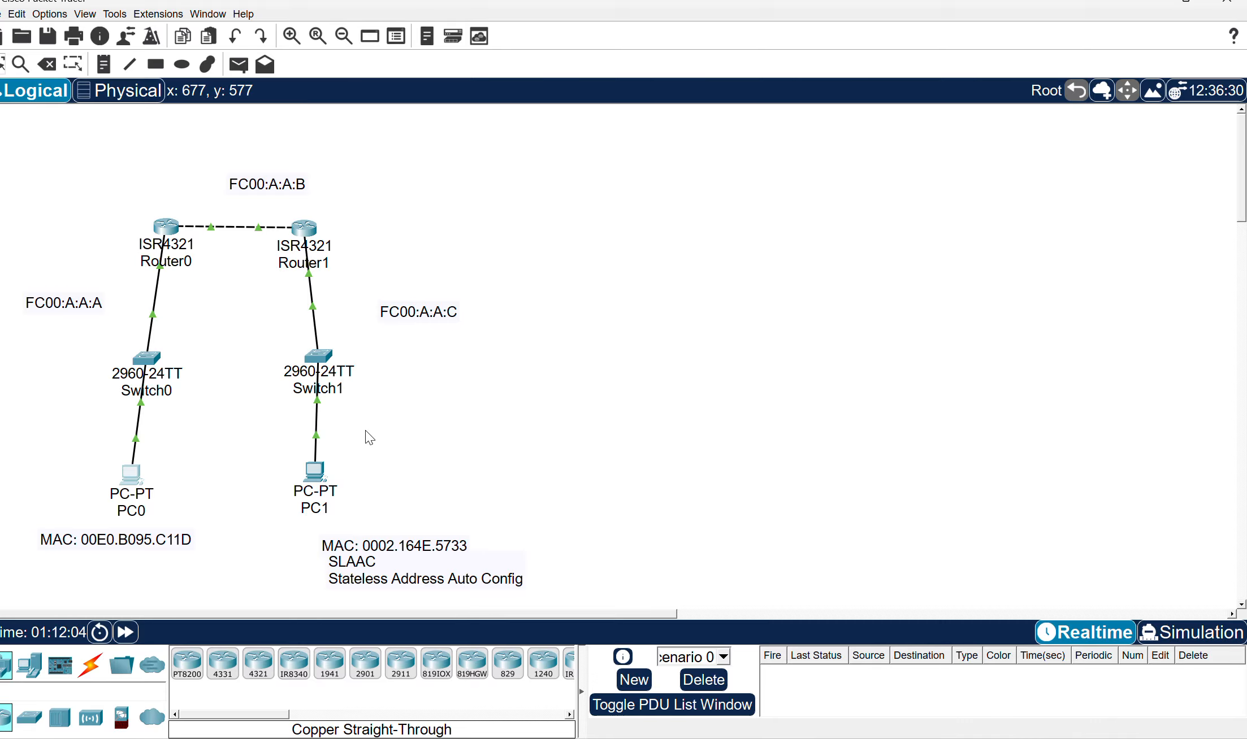
- Open PC1's IP configuration, keeping the topology in view beside the PC window
left_click(320, 478)
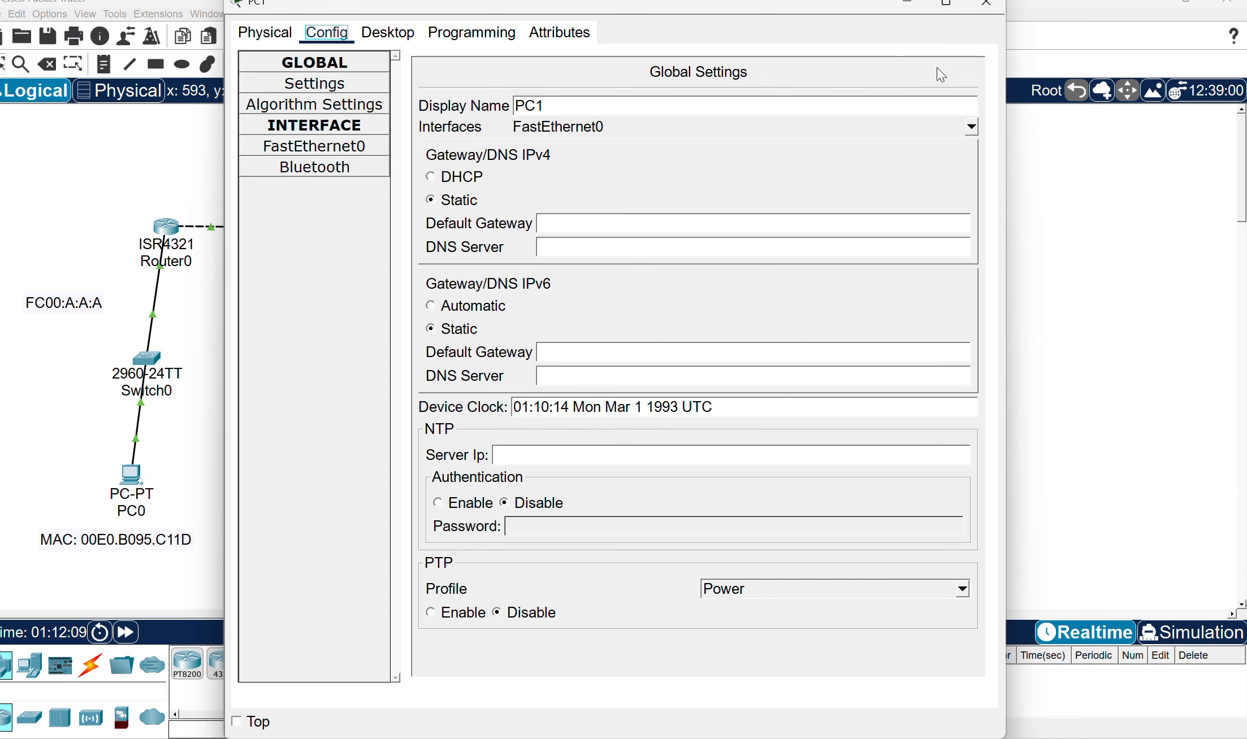
left_click(404, 34)
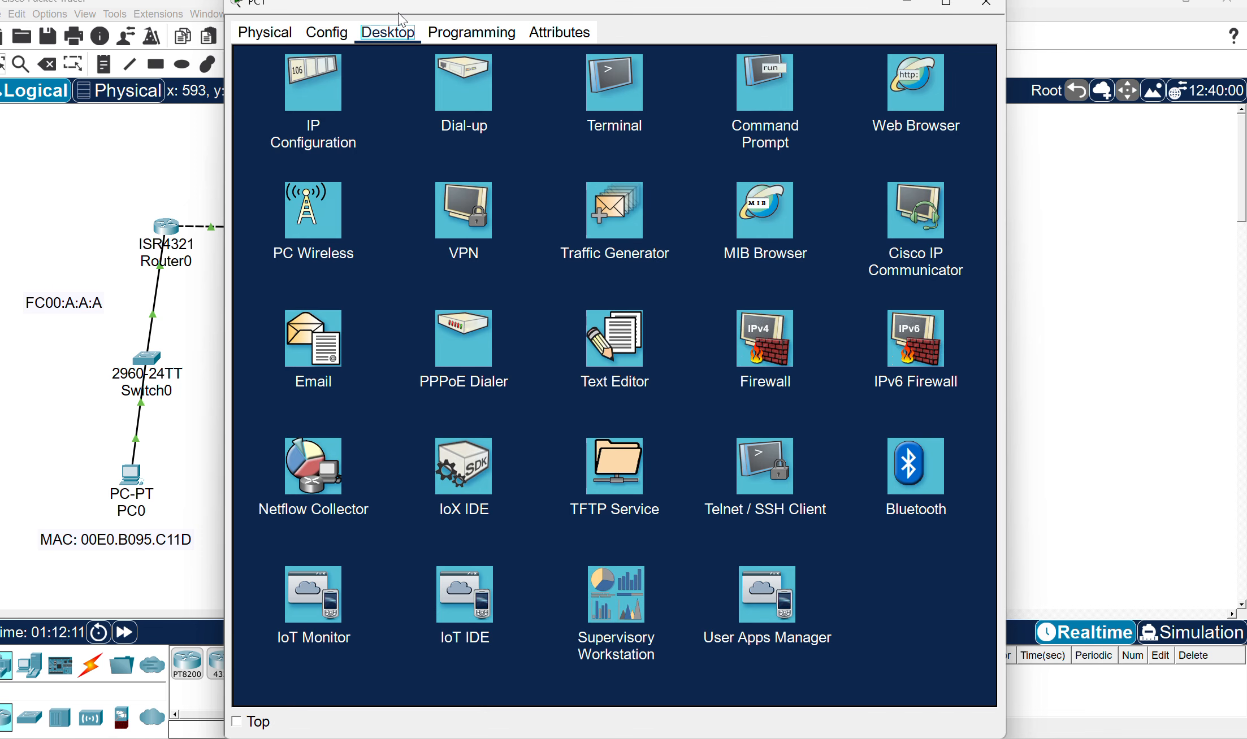
left_click_drag(399, 9, 679, 32)
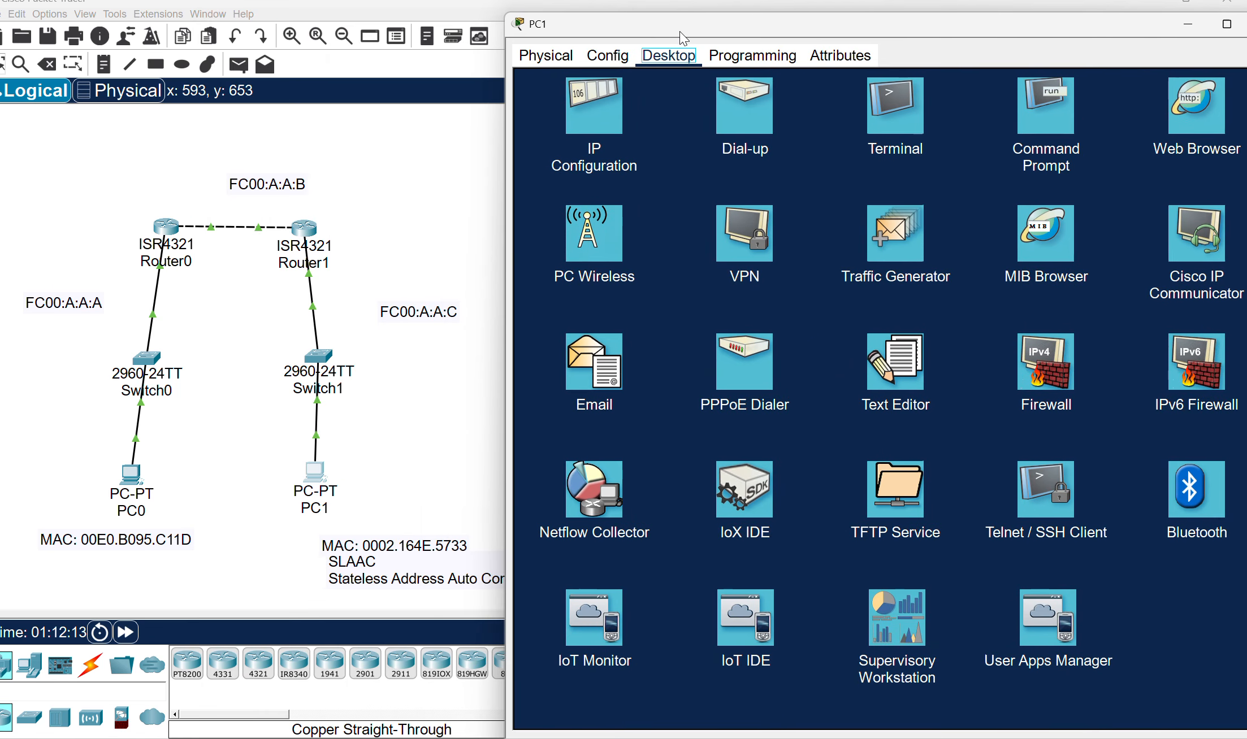
left_click(588, 124)
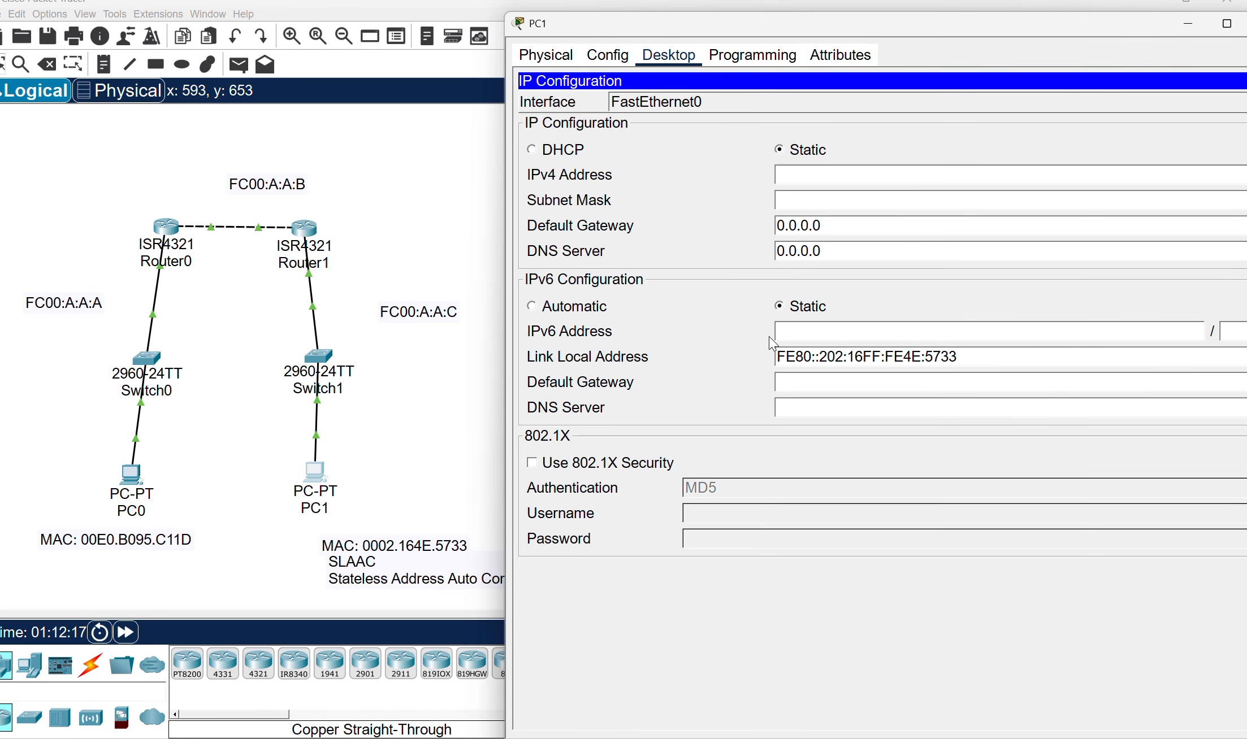
- Enter the static IPv6 address fc00:a:a:c::4e:57:33 with prefix length 64 on PC1
left_click(810, 333)
type("fc00:a:a:c::")
type("4e:57:33")
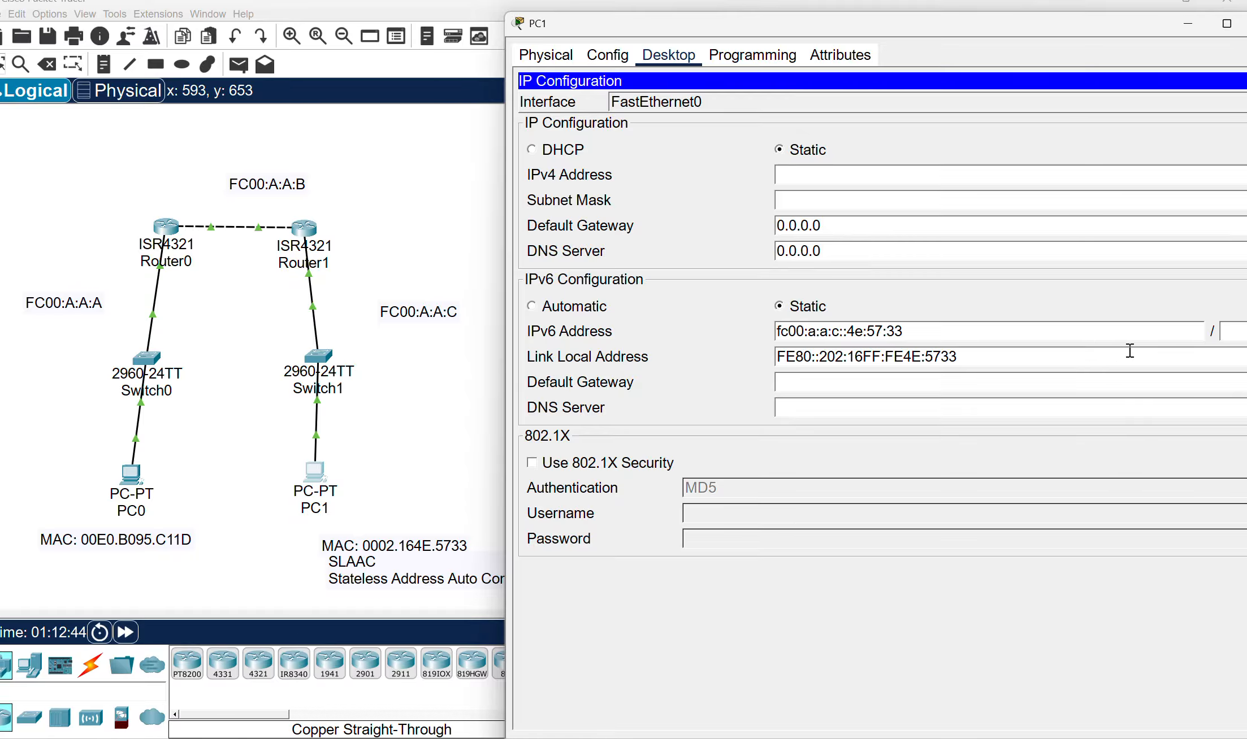
left_click(1240, 331)
type("64")
- Switch PC1's IPv6 configuration to Automatic and close the IP configuration
left_click(533, 306)
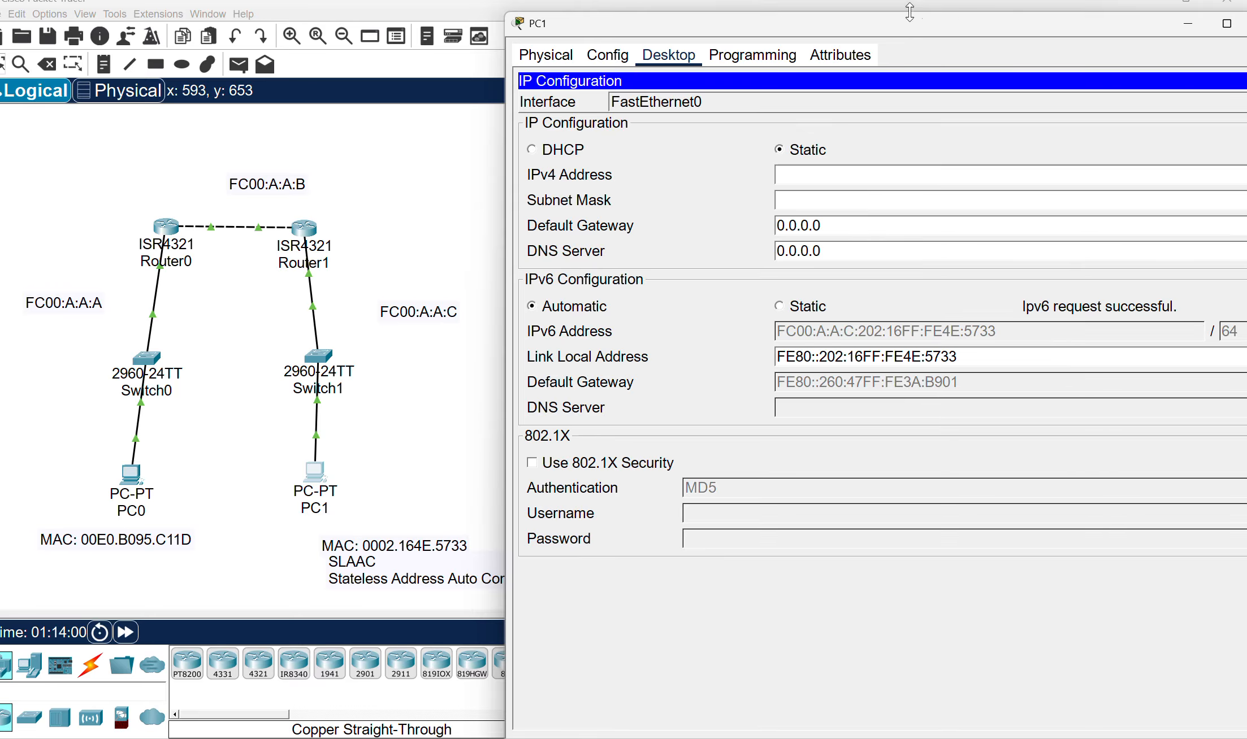
left_click_drag(786, 27, 602, 50)
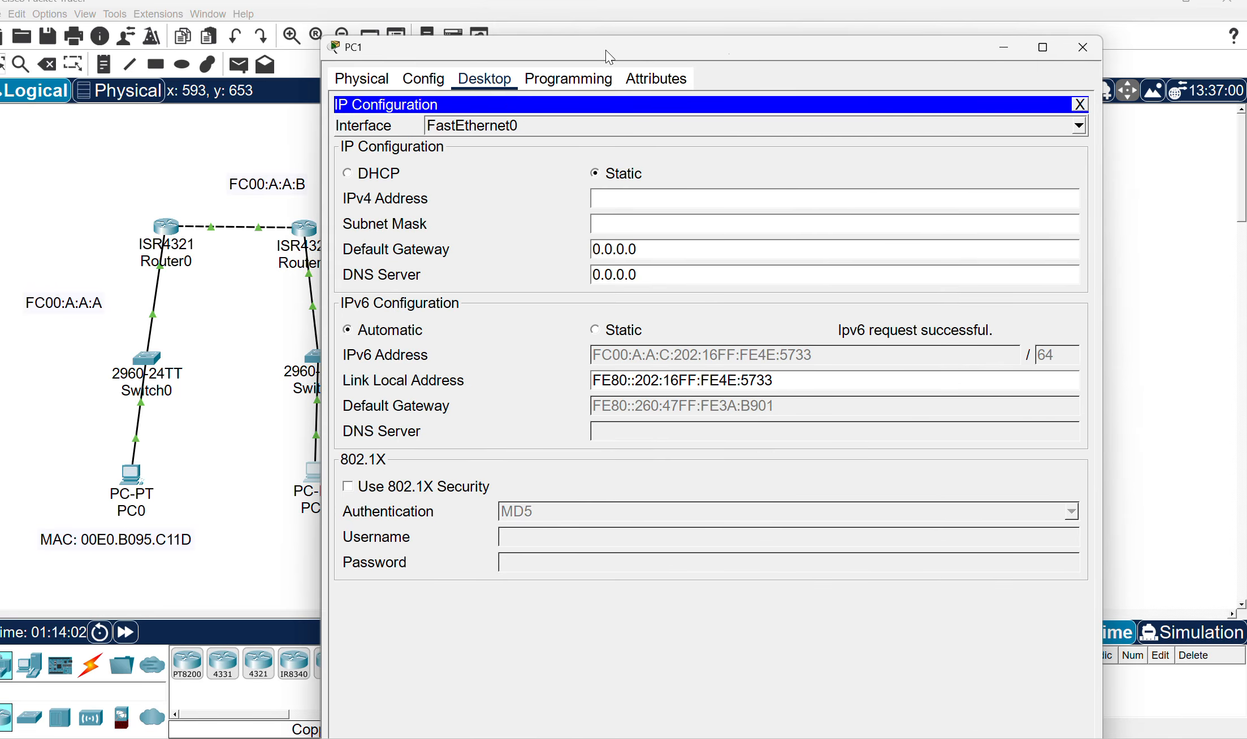
left_click(1080, 104)
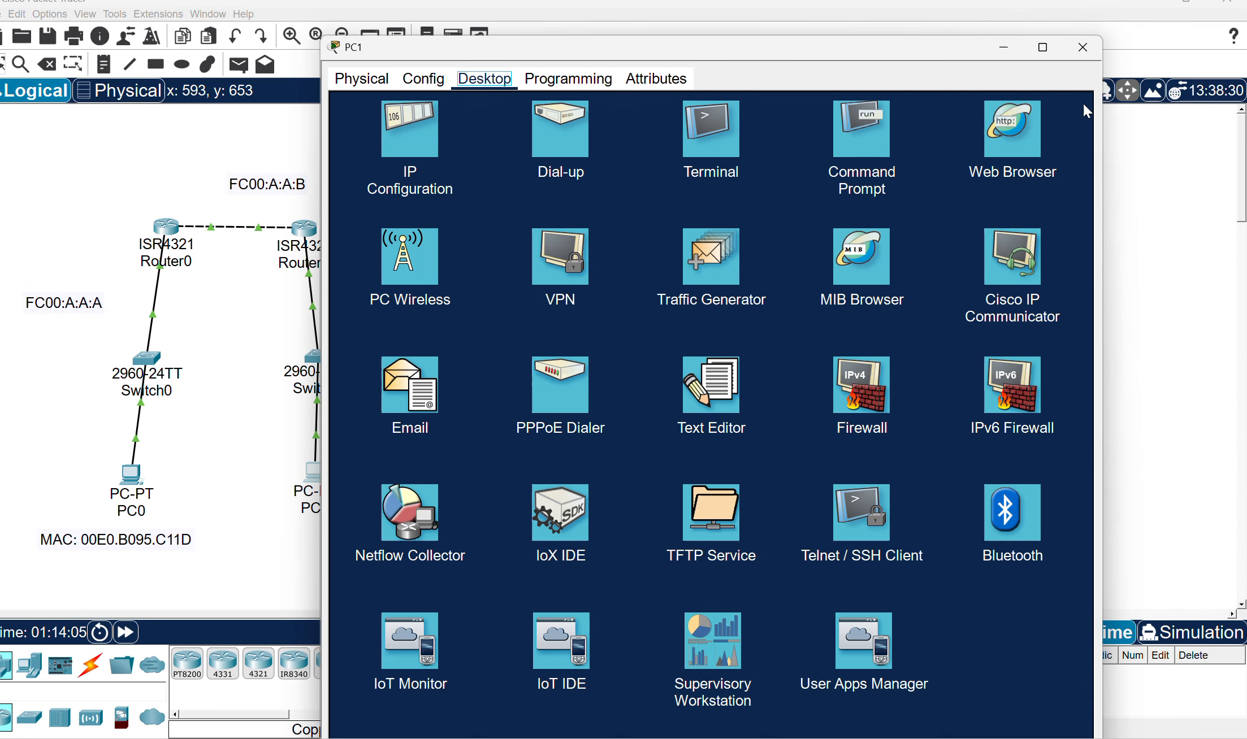
- List PC1's full addressing with ipconfig /all and copy its global IPv6 address
left_click(844, 151)
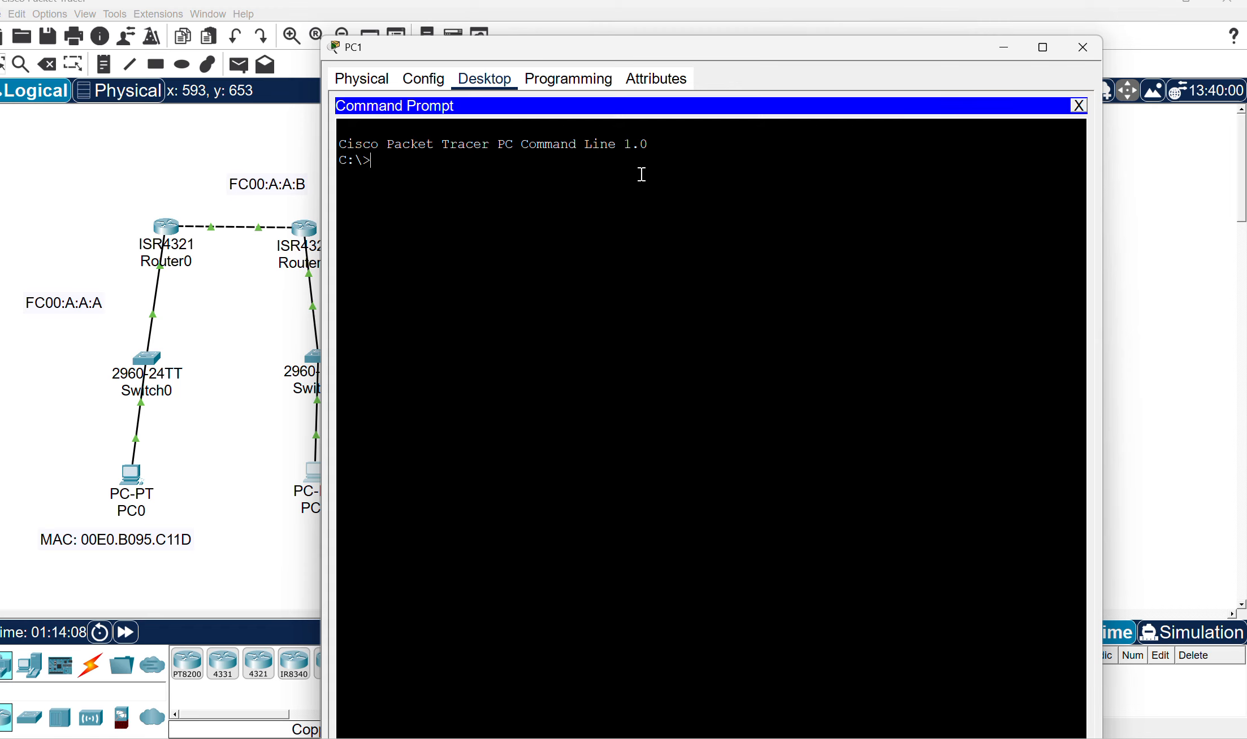
type("ipconfig /all")
key("Return")
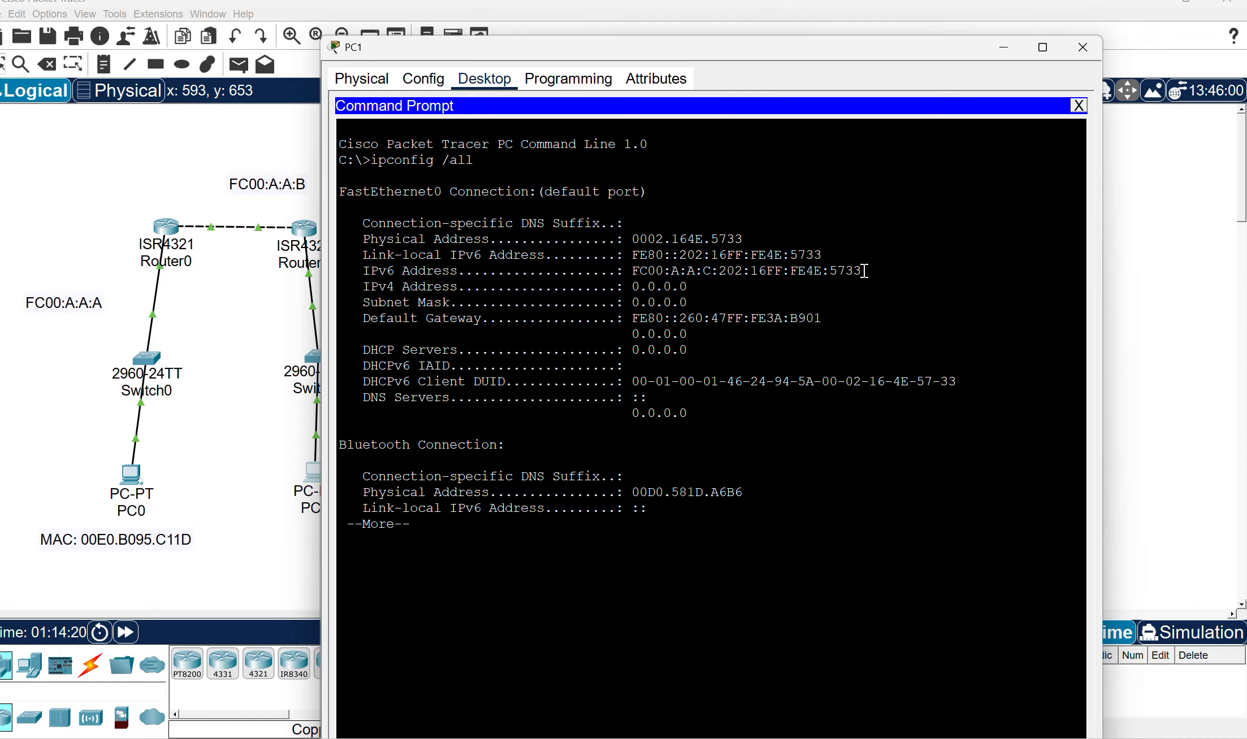
left_click_drag(863, 271, 635, 271)
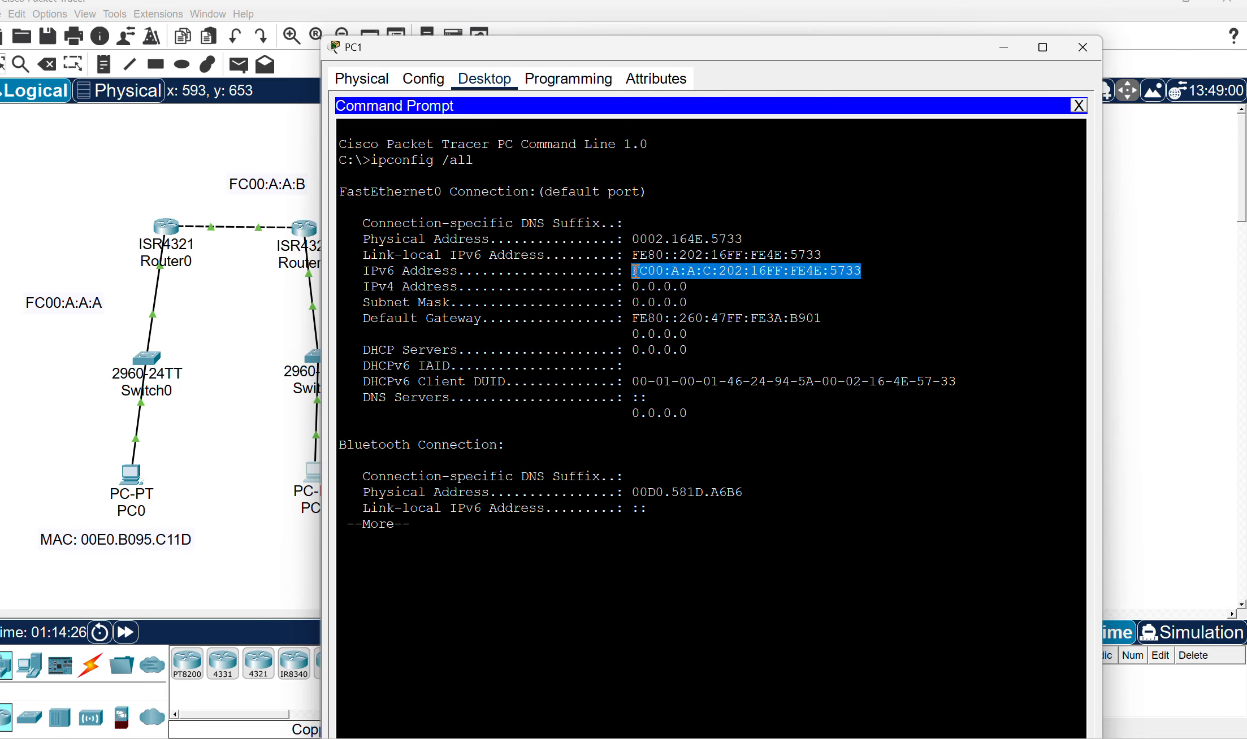
key("ctrl+c")
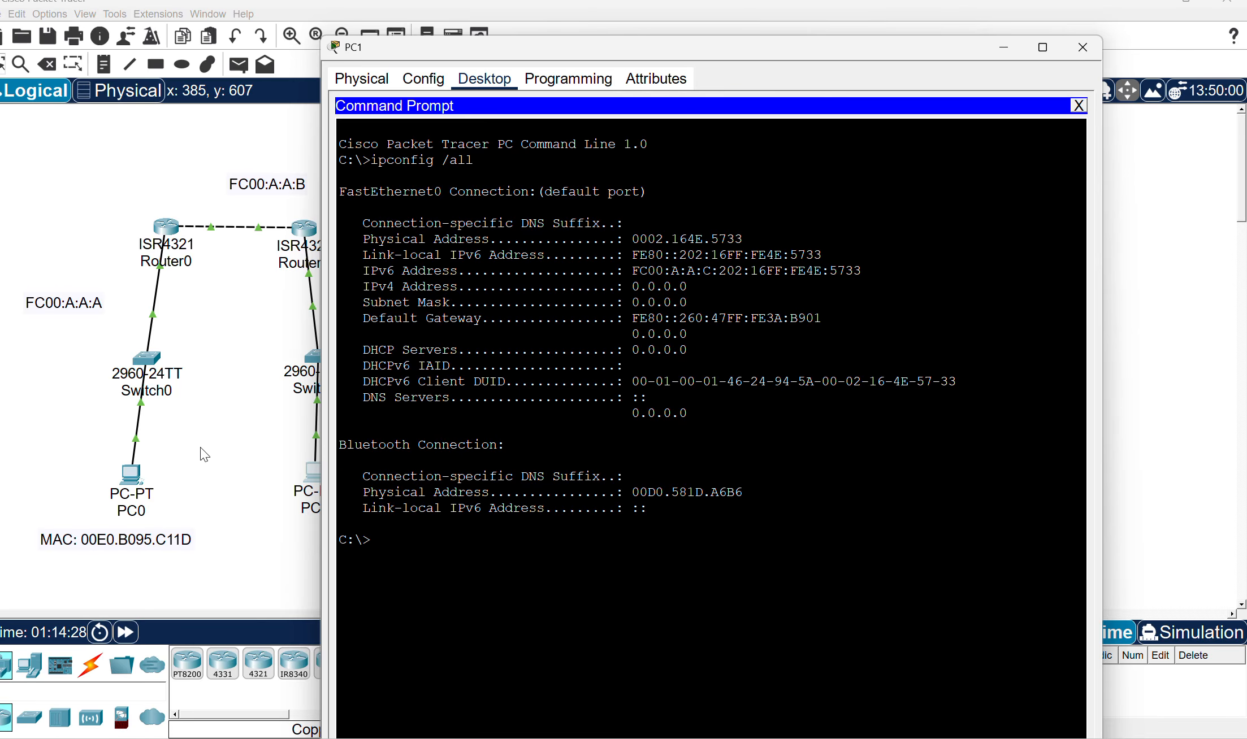
- Open the command prompt on PC0
left_click(131, 475)
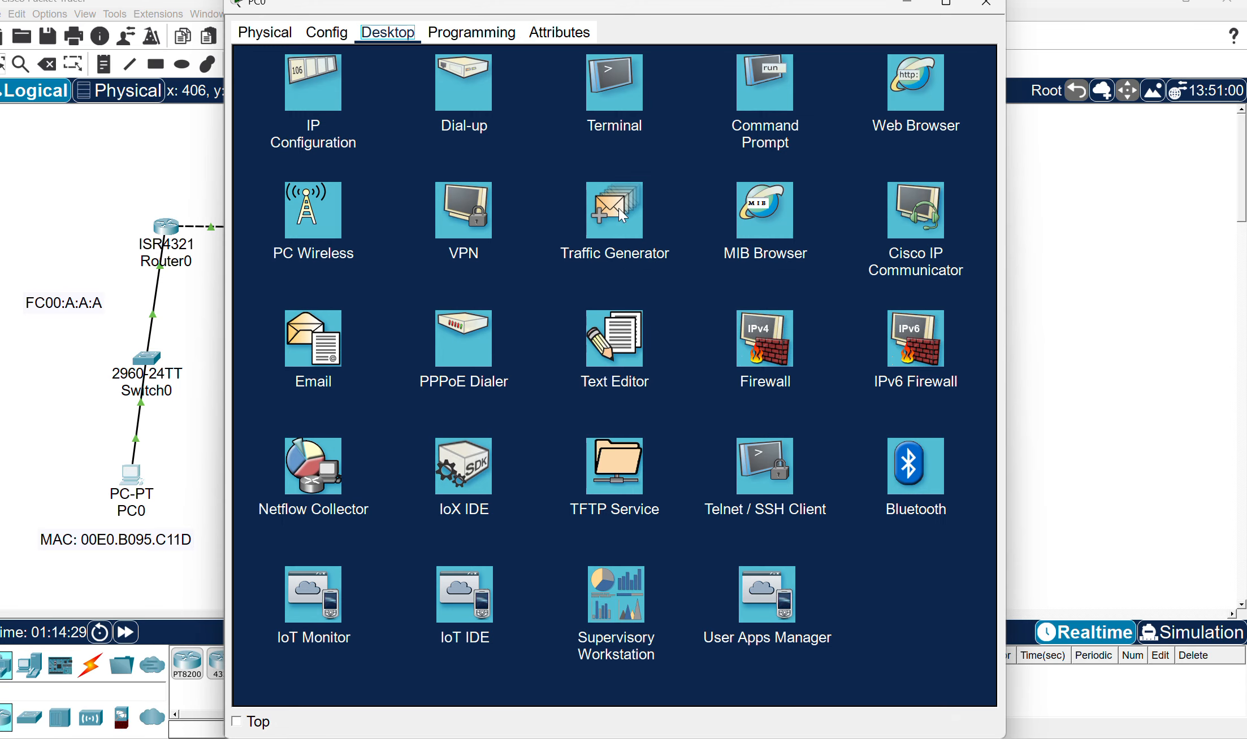
left_click(757, 86)
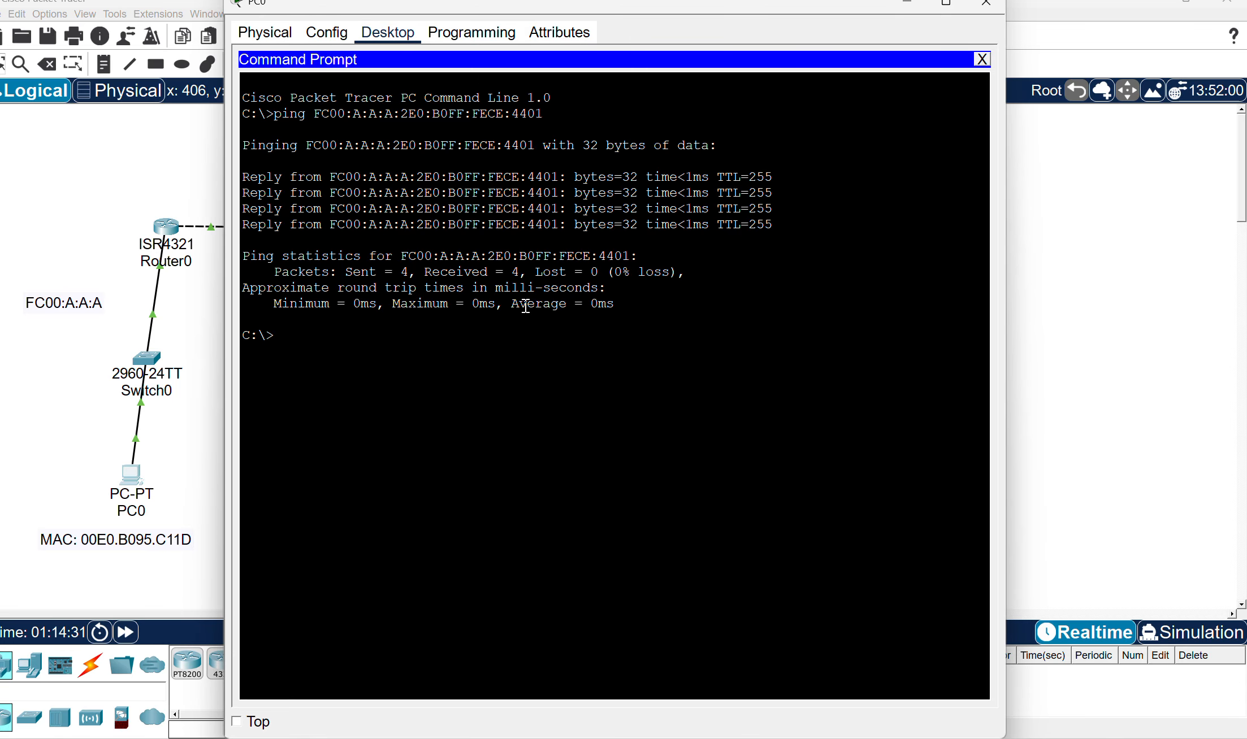
type("ping")
right_click(332, 341)
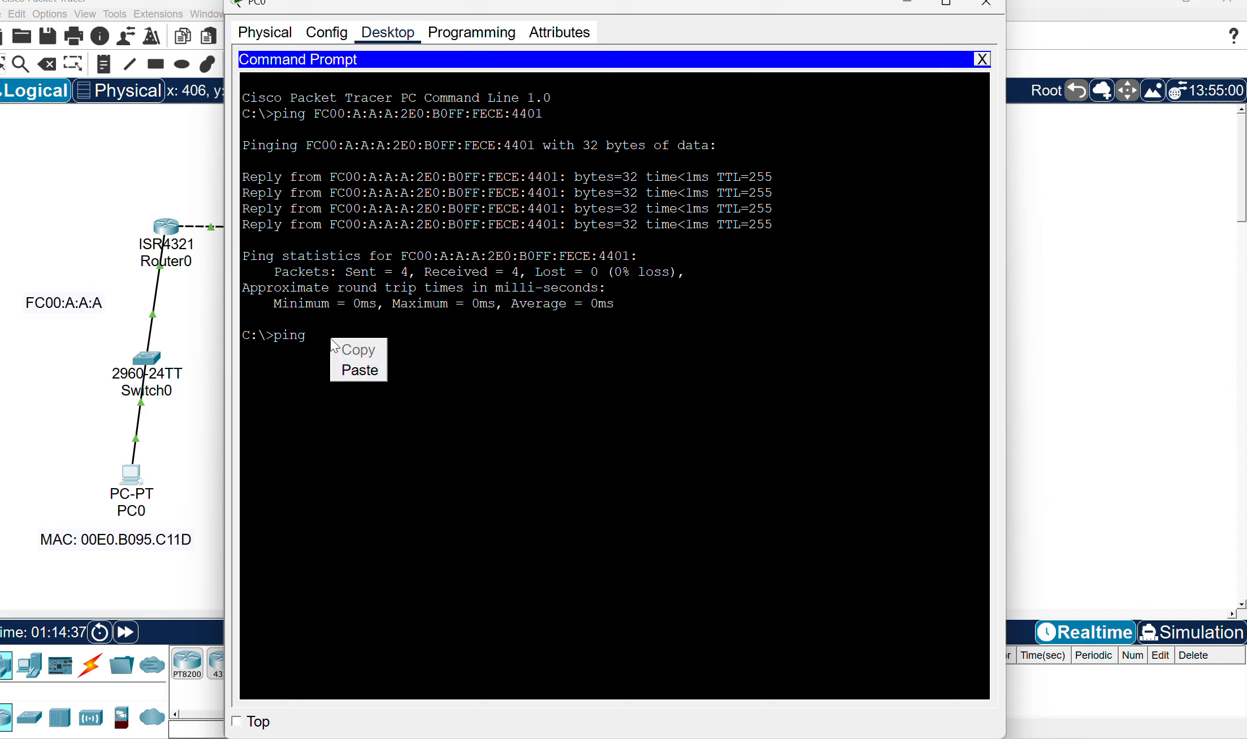
left_click(356, 367)
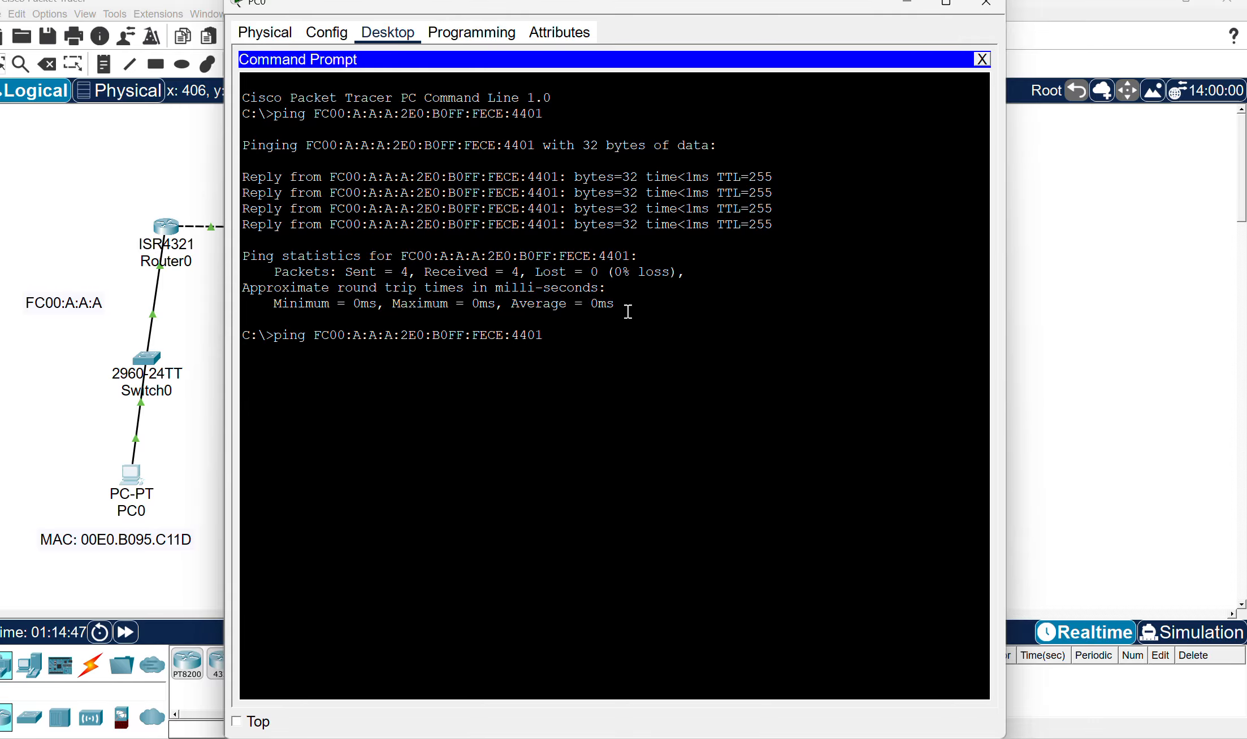
key("BackSpace")
key("BackSpace")
key("BackSpace")
key("BackSpace")
key("BackSpace")
key("BackSpace")
key("BackSpace")
key("BackSpace")
key("BackSpace")
key("BackSpace")
key("BackSpace")
key("BackSpace")
key("BackSpace")
key("BackSpace")
key("BackSpace")
key("BackSpace")
key("BackSpace")
key("BackSpace")
key("BackSpace")
key("BackSpace")
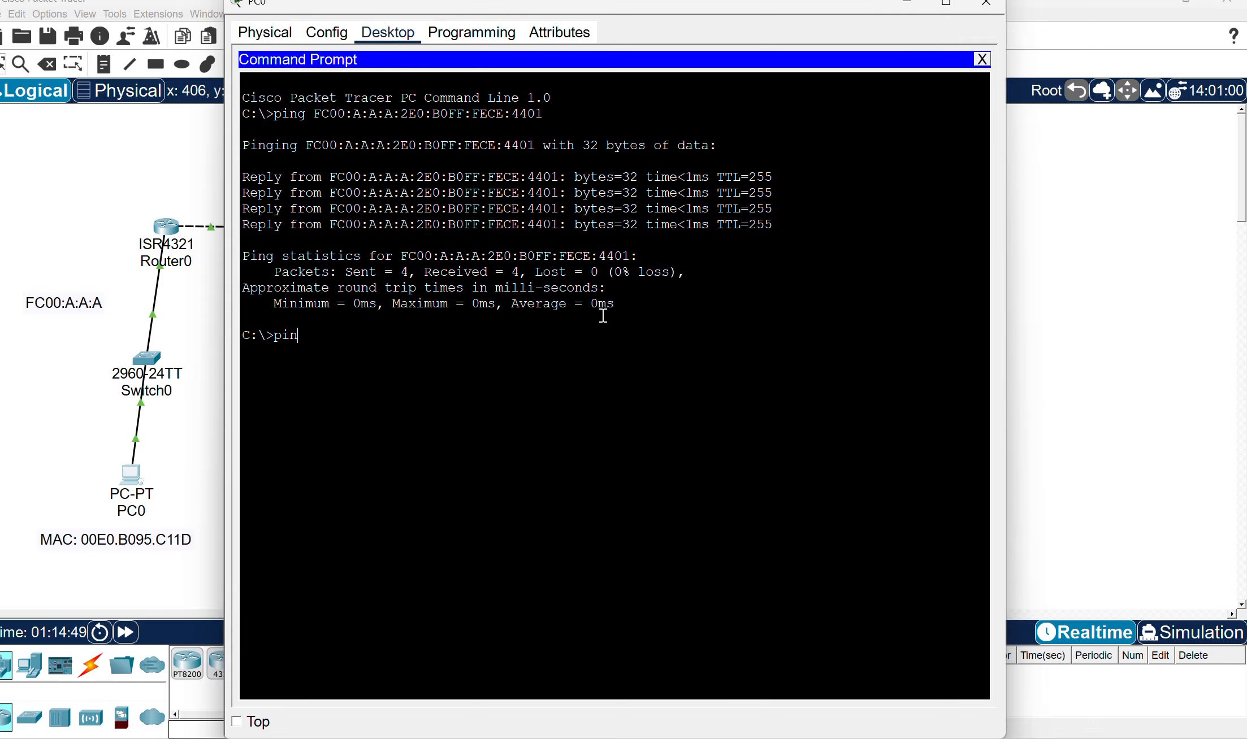
key("BackSpace")
key("BackSpace")
key("BackSpace")
- Move PC0's window clear of the topology and view PC1's IPv6 address in its IP configuration
left_click(755, 23)
left_click_drag(748, 13, 1051, 61)
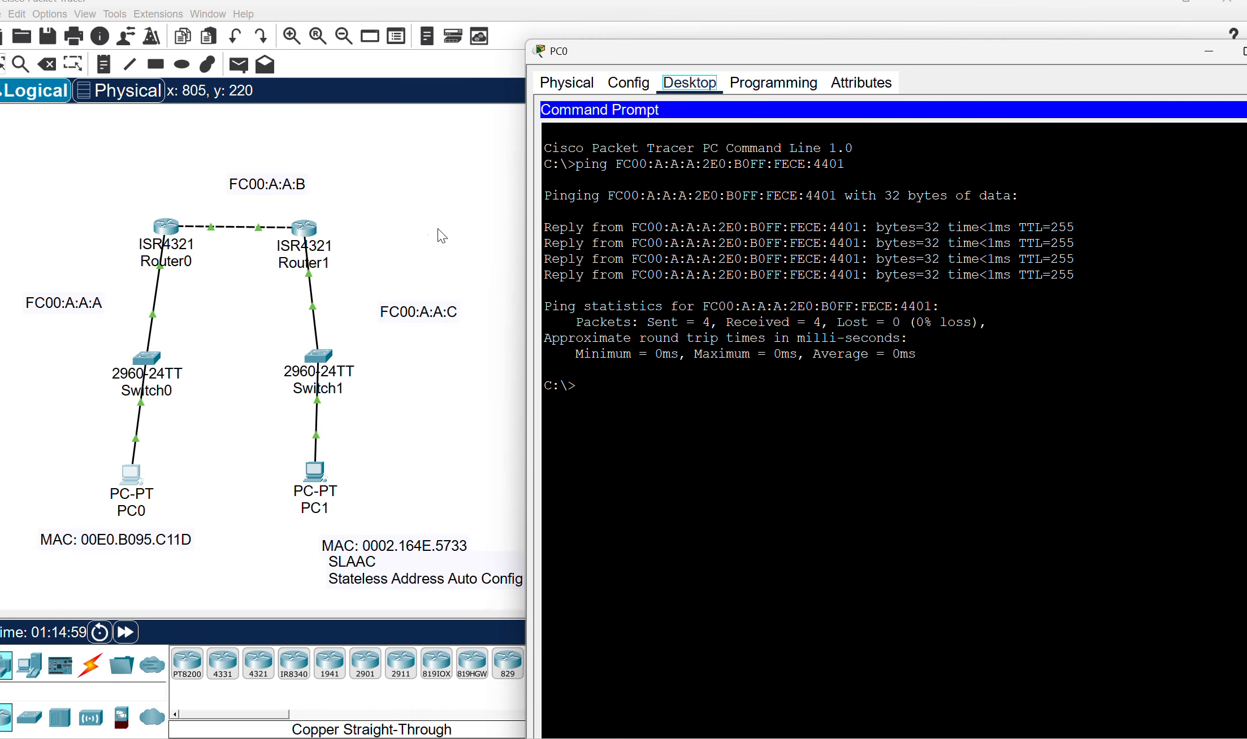
left_click(312, 475)
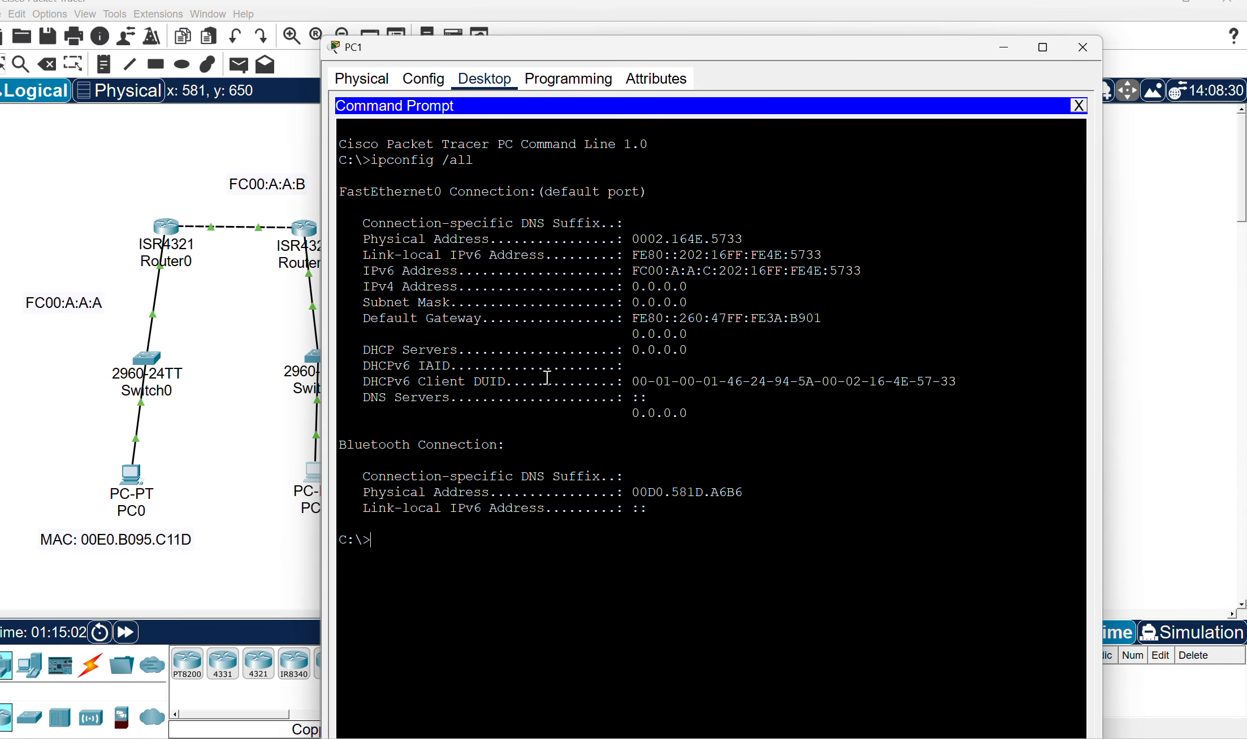
left_click(1079, 106)
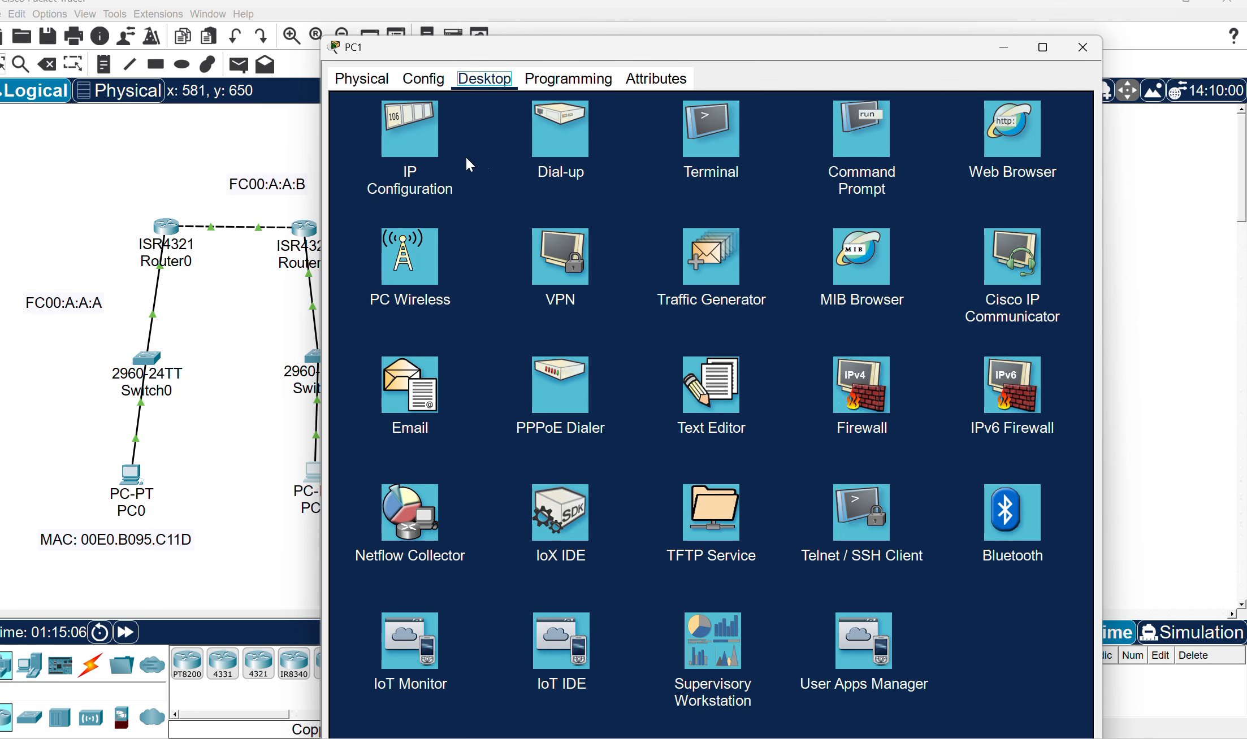
left_click(418, 145)
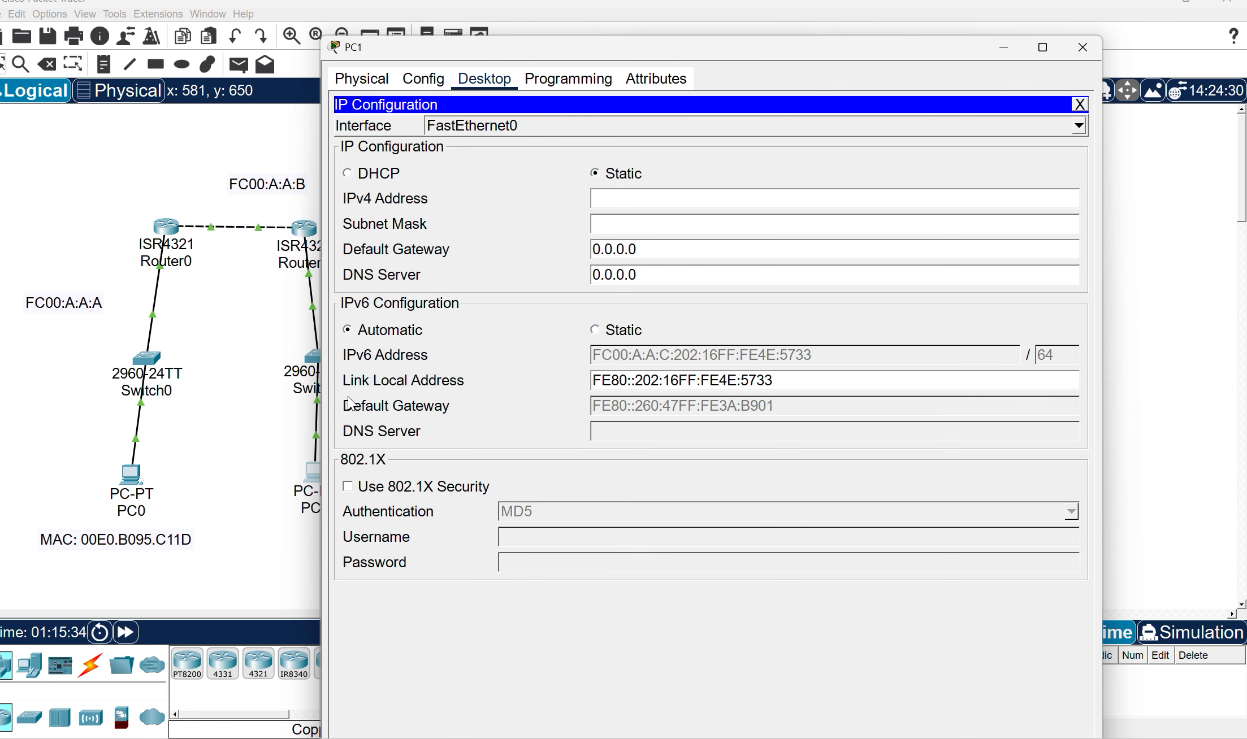
- Try to ping fc00:a:a:c:202:16ff:ff4e:5733 from PC0's command prompt
left_click(130, 481)
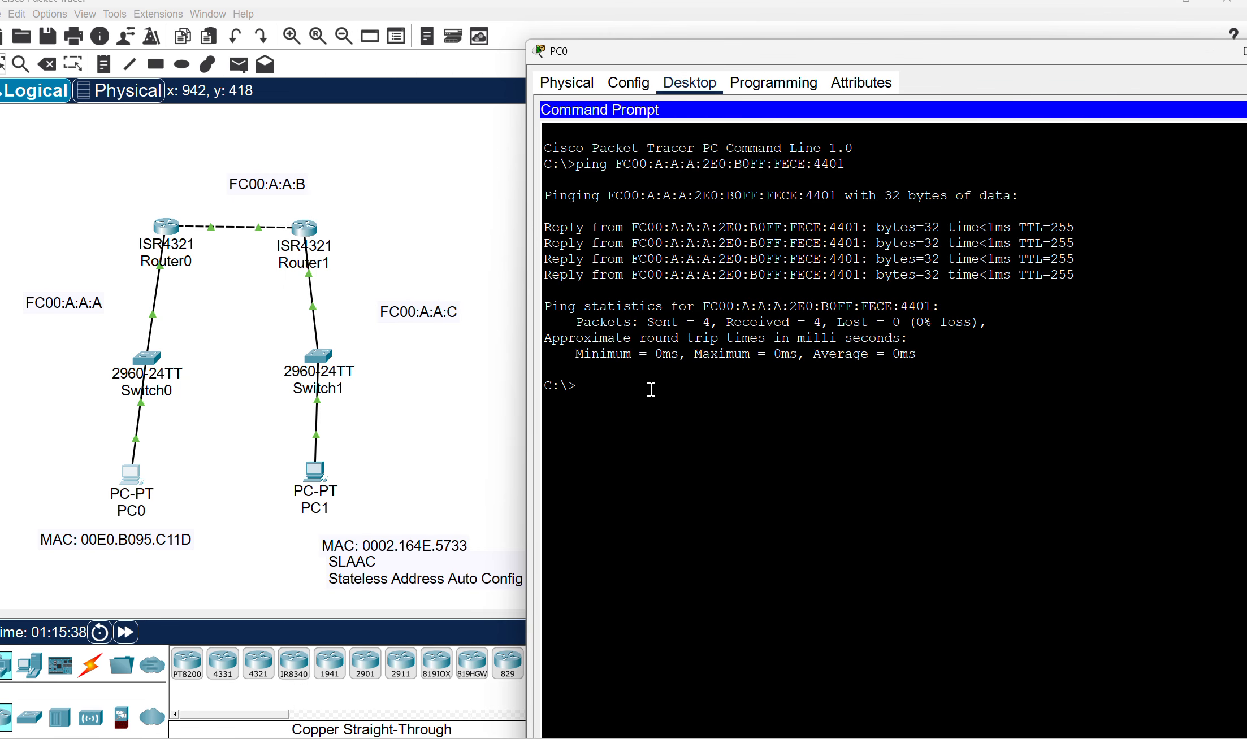
type("ping fc00:a:a:c:202:16ff:ff4e")
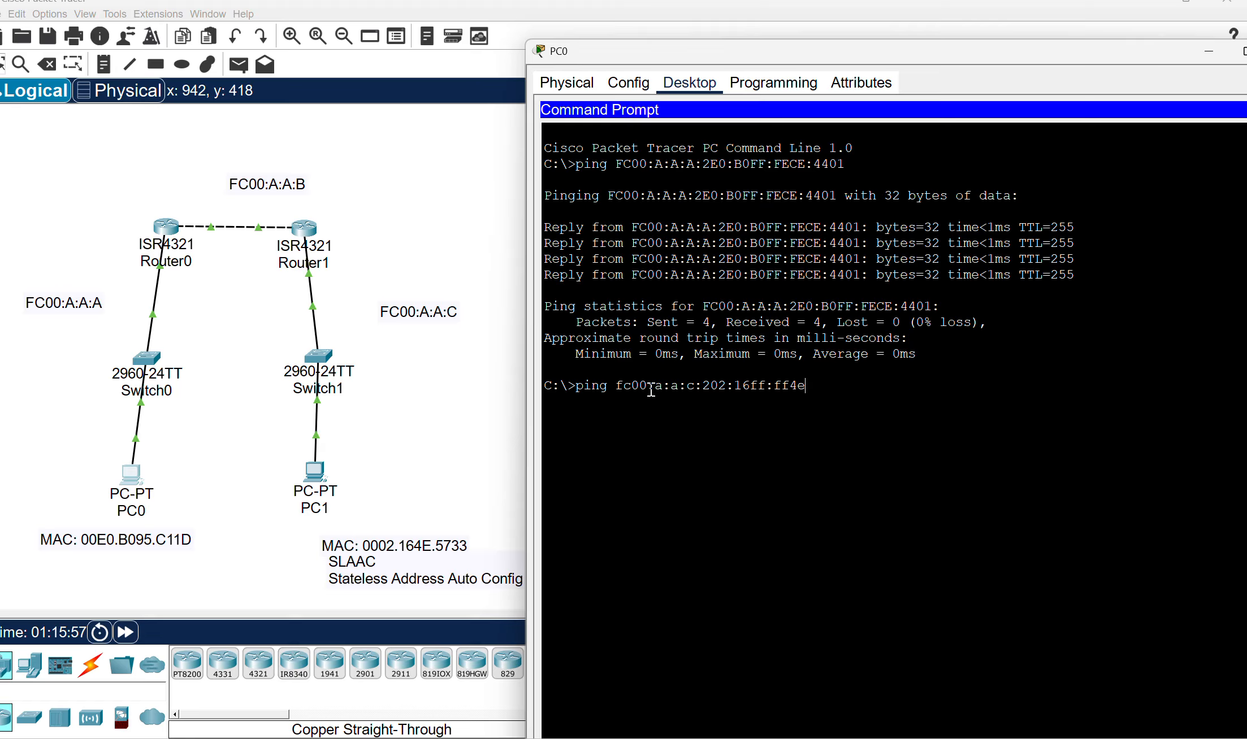
type(":5733")
key("Return")
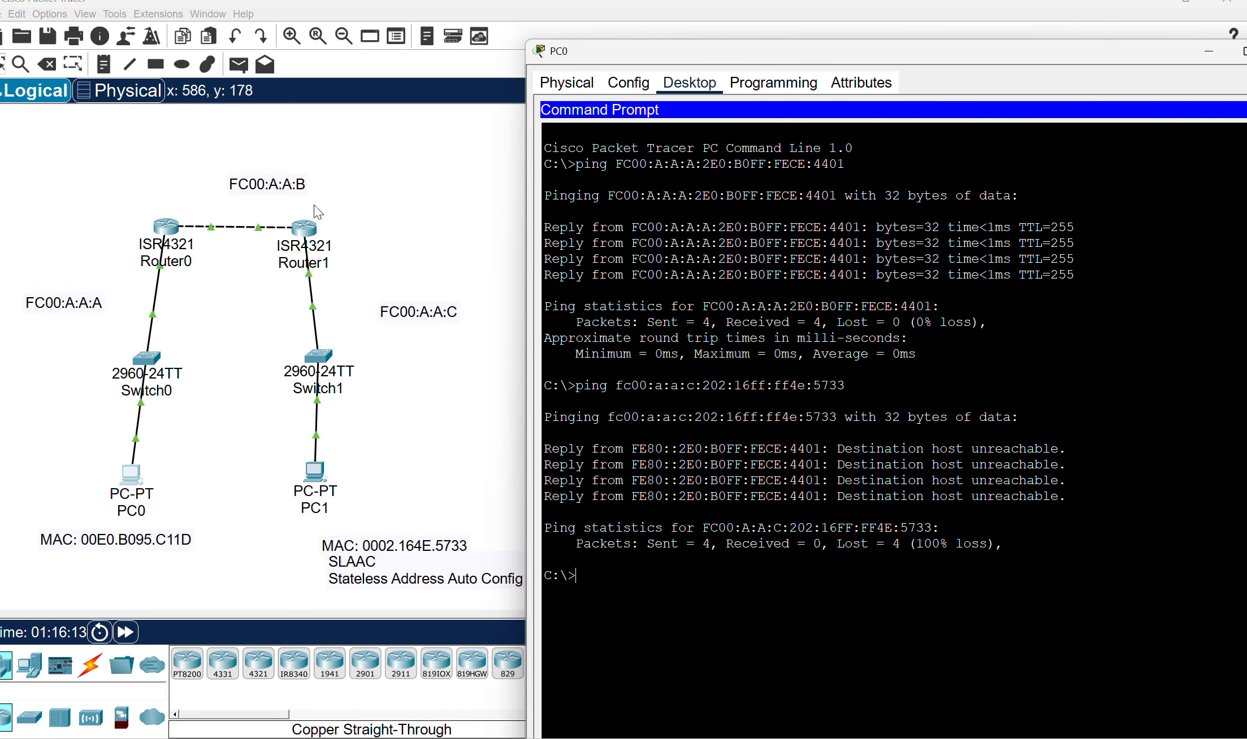
- Examine RR2's running configuration with sh run, keeping the topology in view beside the router window
left_click(309, 227)
left_click(309, 229)
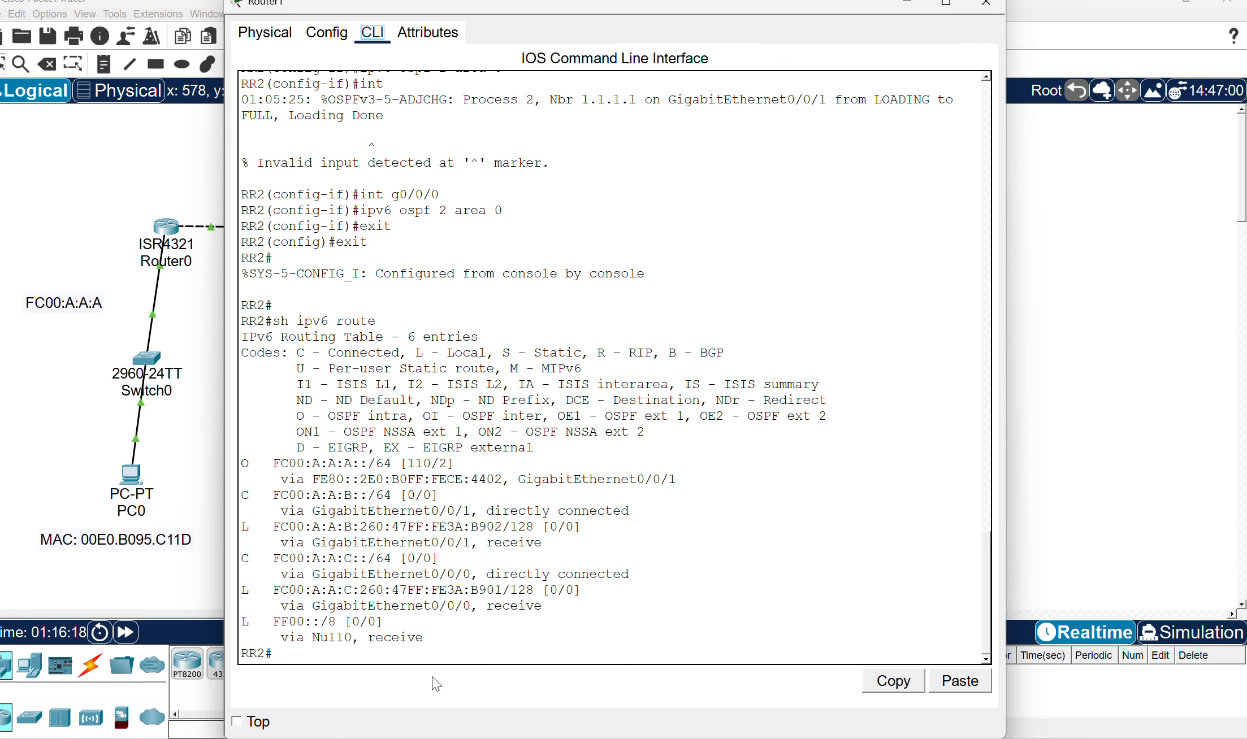
left_click(430, 655)
type("sh run")
key("Return")
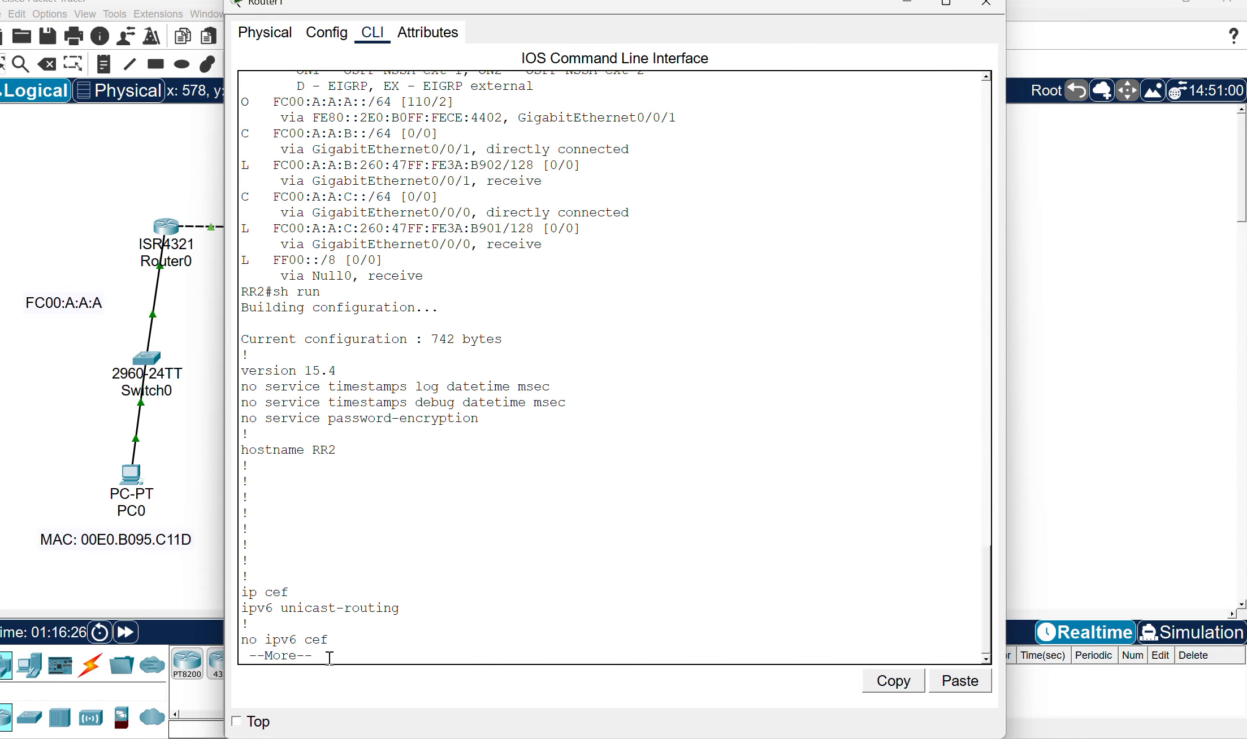
key("space")
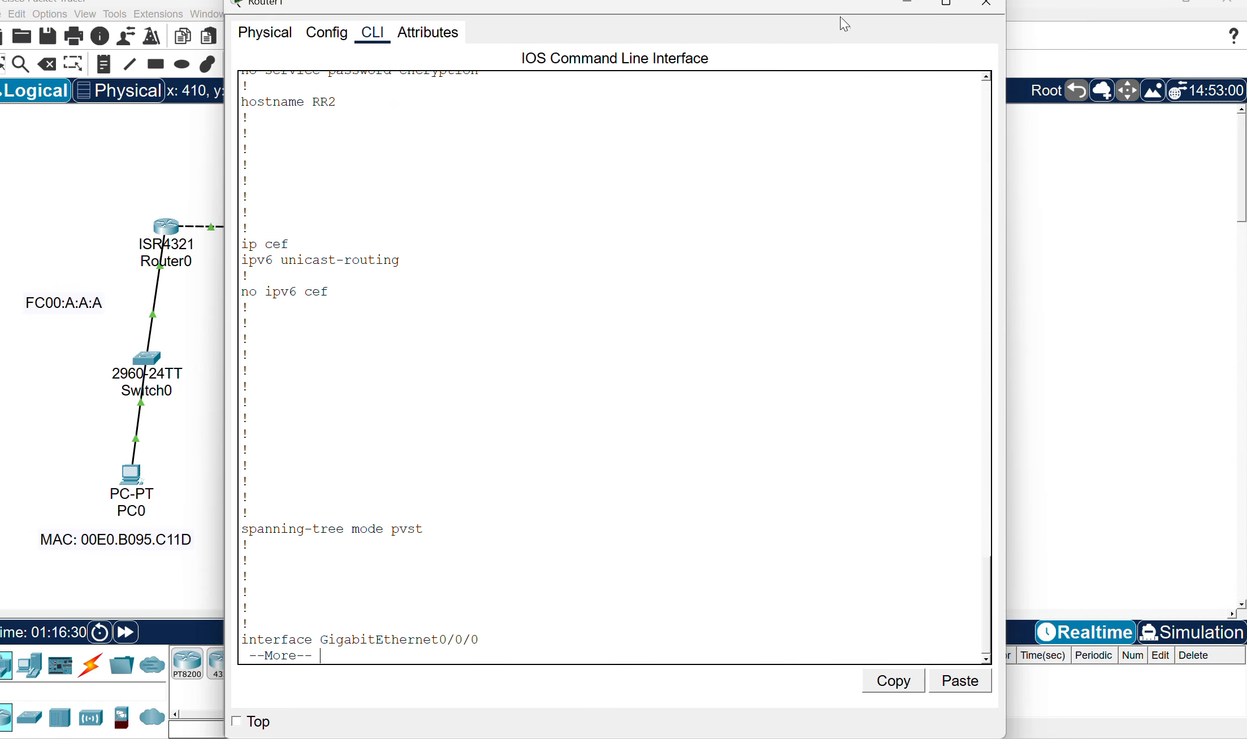
left_click_drag(833, 4, 1142, 68)
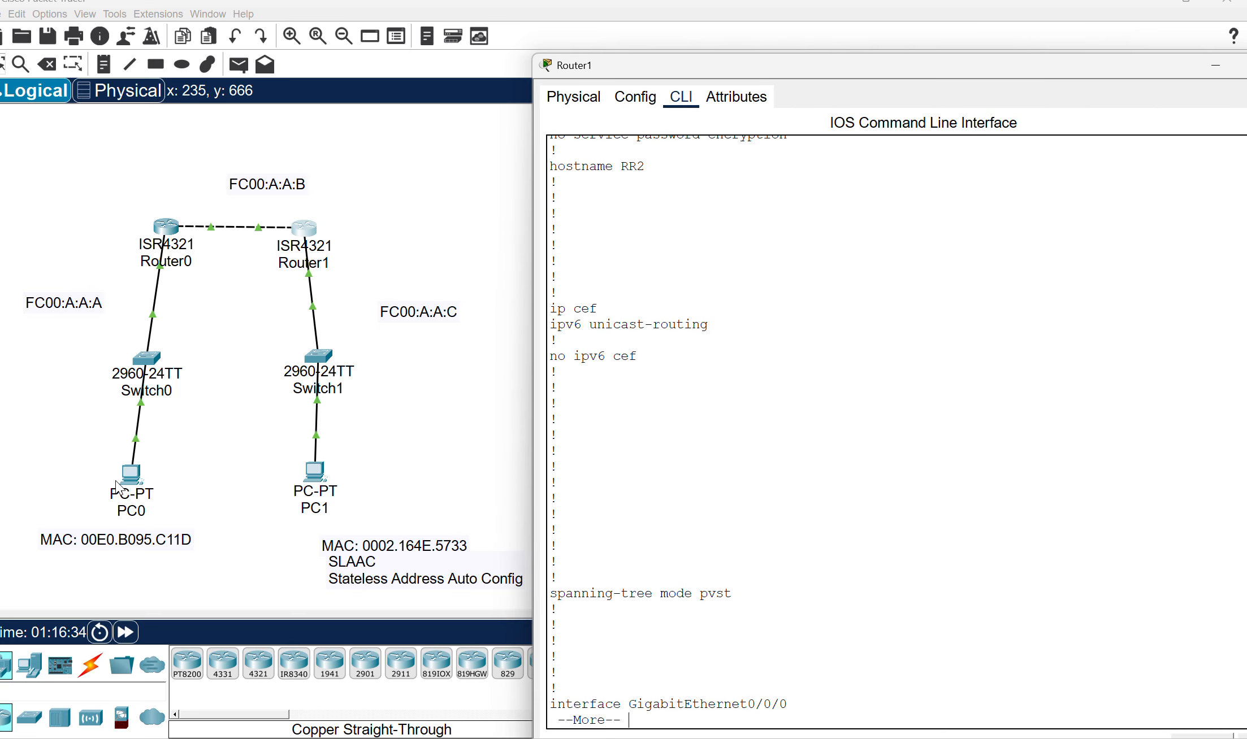
- Compare the address pinged from PC0 with the IPv6 address in PC1's IP configuration
left_click(140, 487)
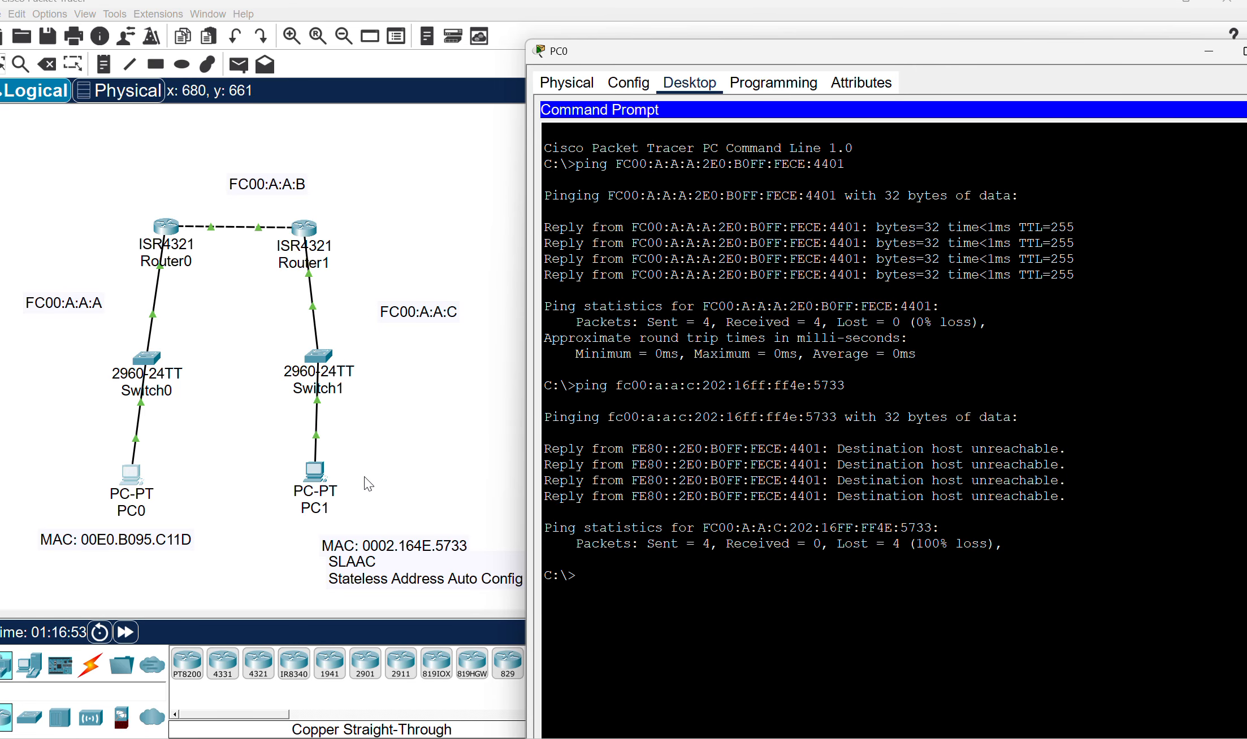
left_click(319, 475)
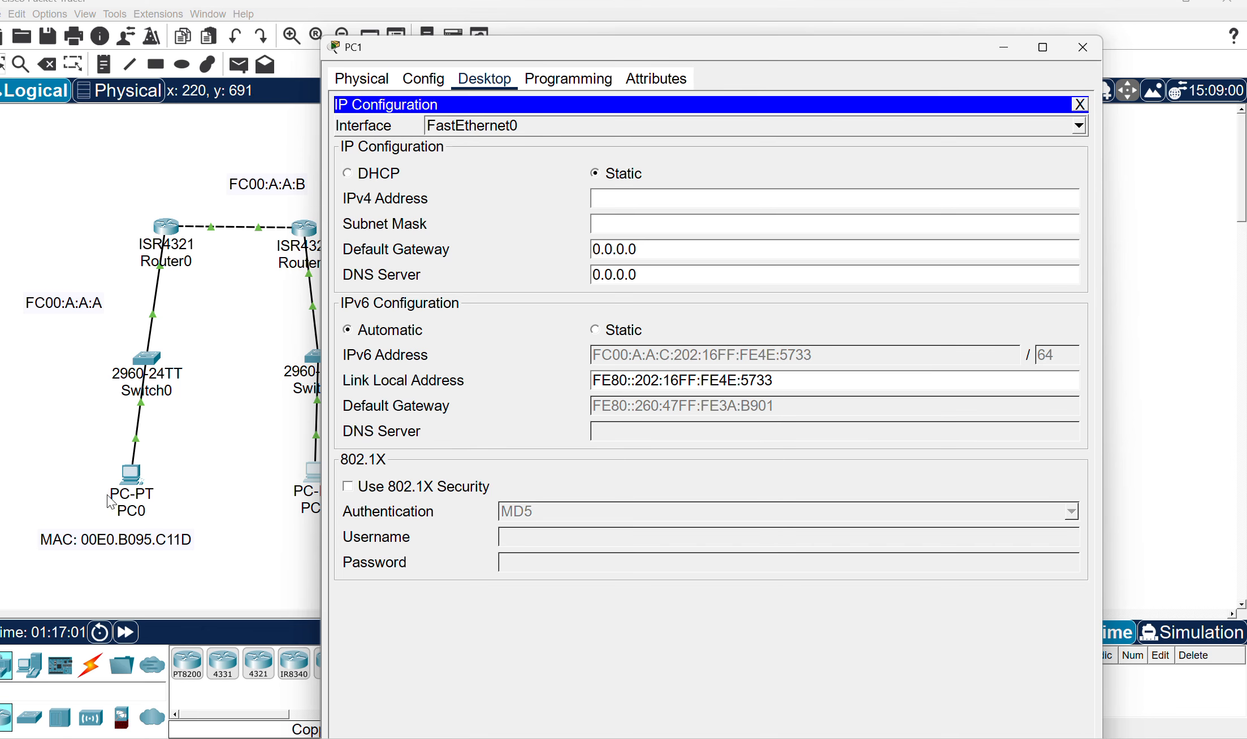
left_click(131, 503)
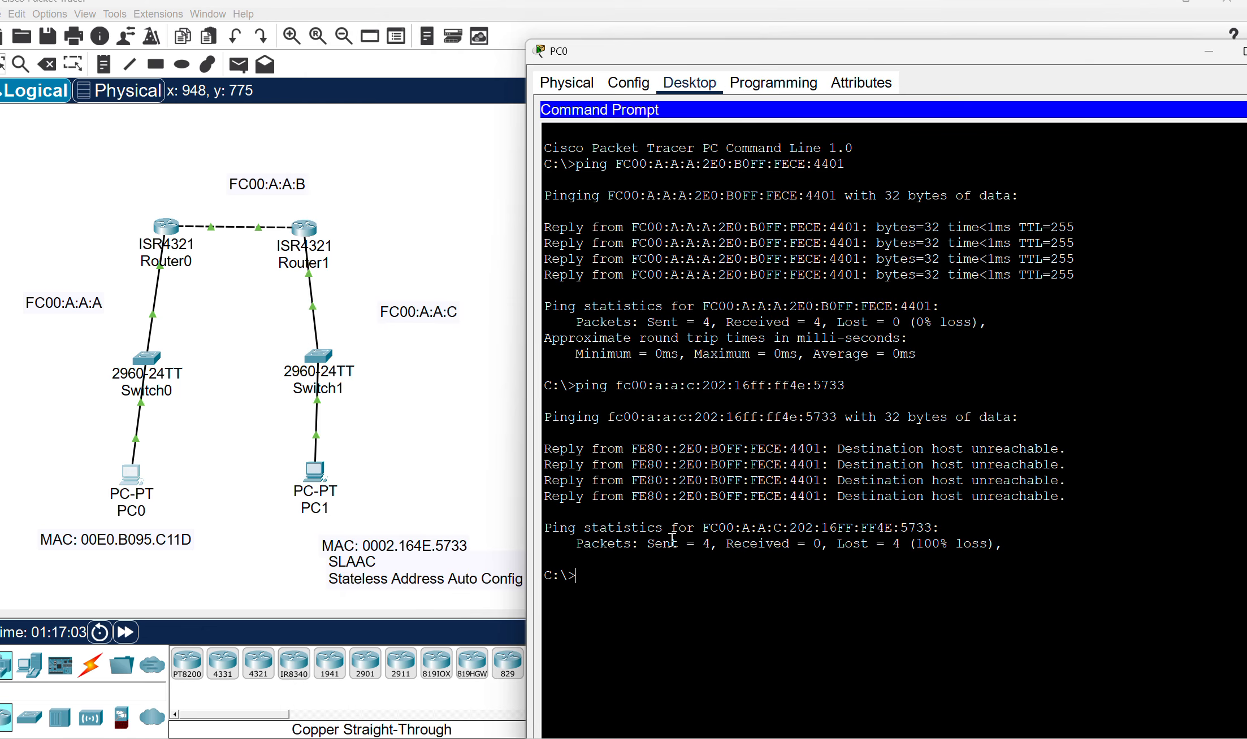
- Correct ff4e to fe4e in the previous command and ping fc00:a:a:c:202:16ff:fe4e:5733 from PC0
key("Up")
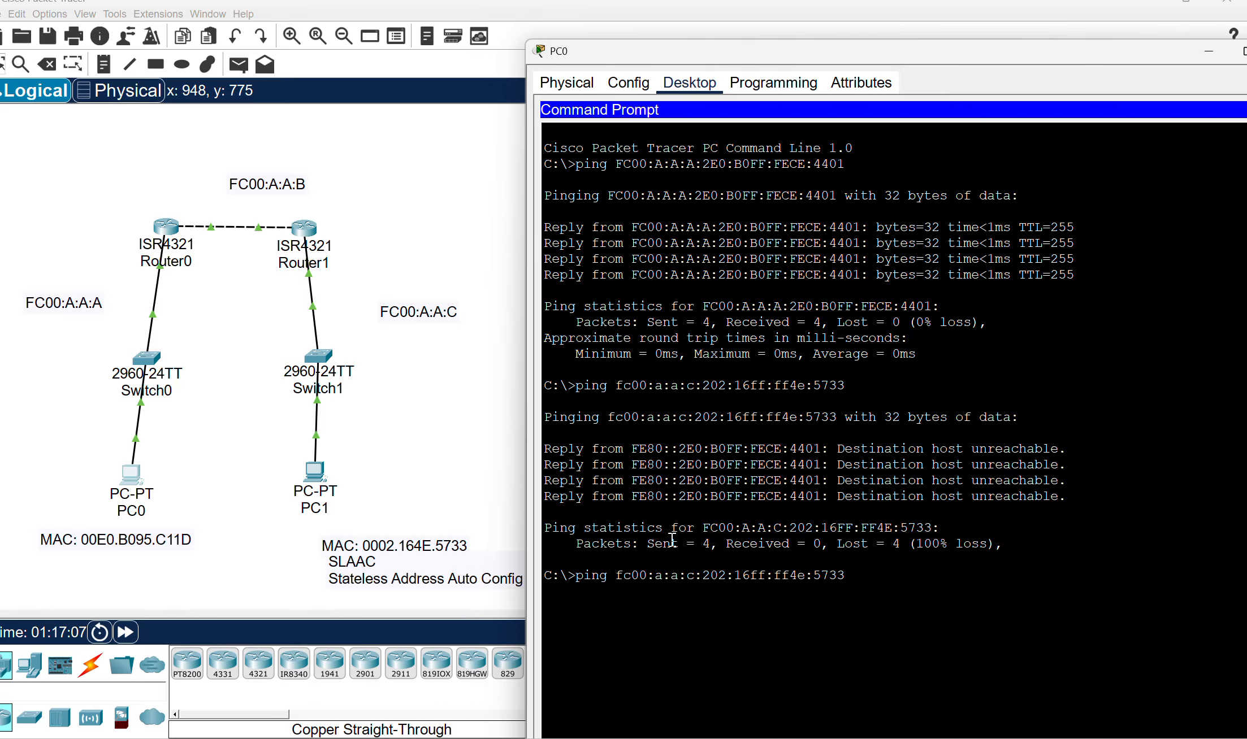
key("Left")
key("Left")
key("Left")
key("Left")
key("Left")
key("Left")
key("Left")
key("BackSpace")
type("e")
key("Return")
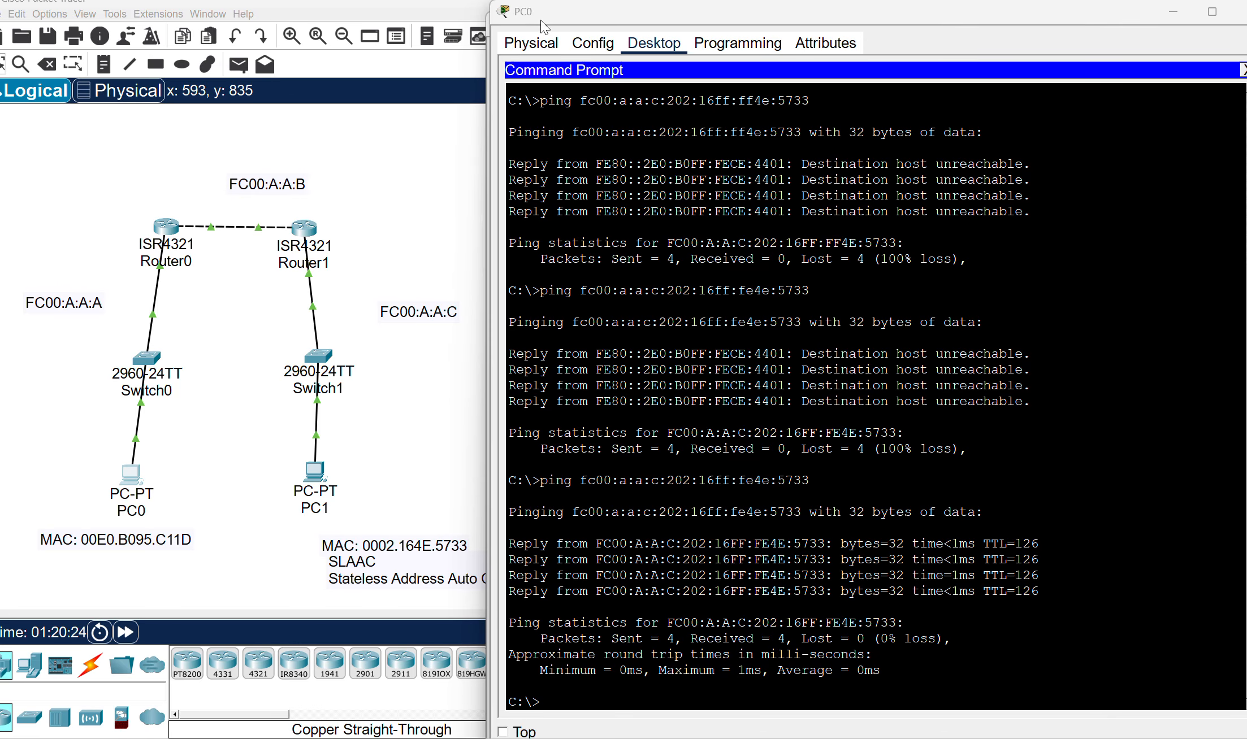
- Check PC0's static IPv6 address, prefix length and default gateway in its IP configuration, and close it
left_click(130, 473)
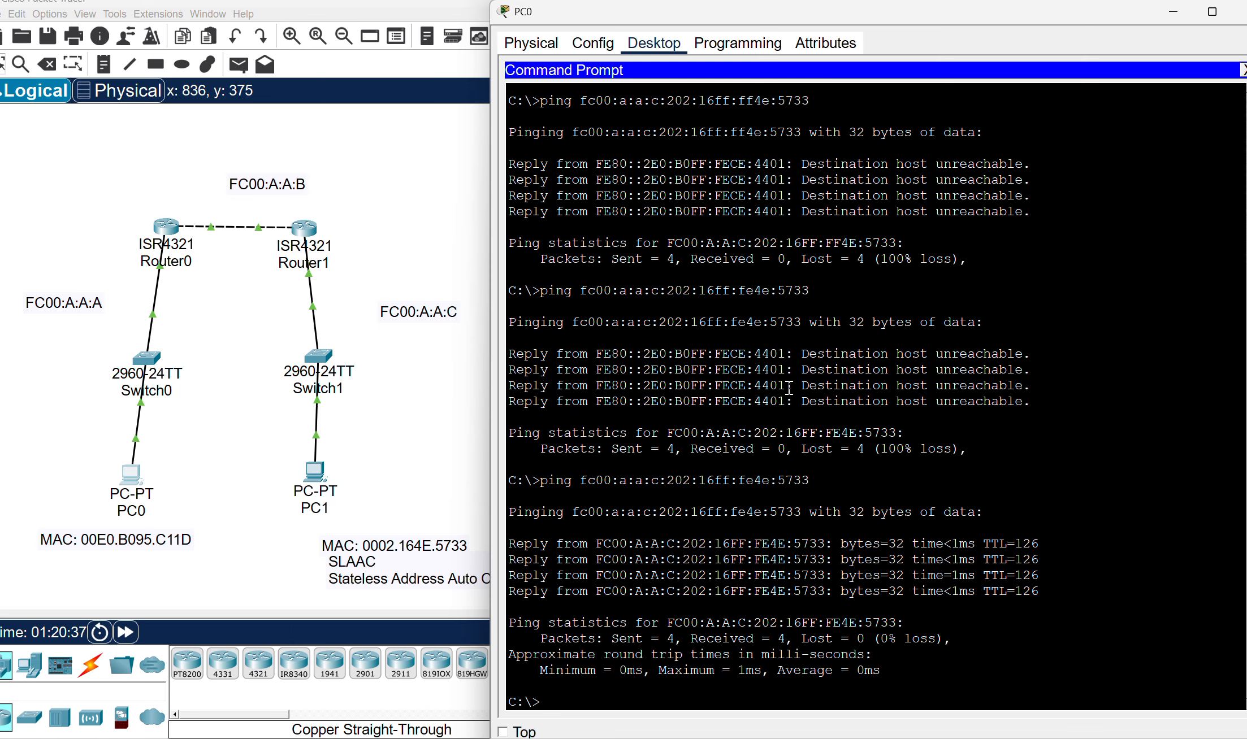
left_click(1243, 70)
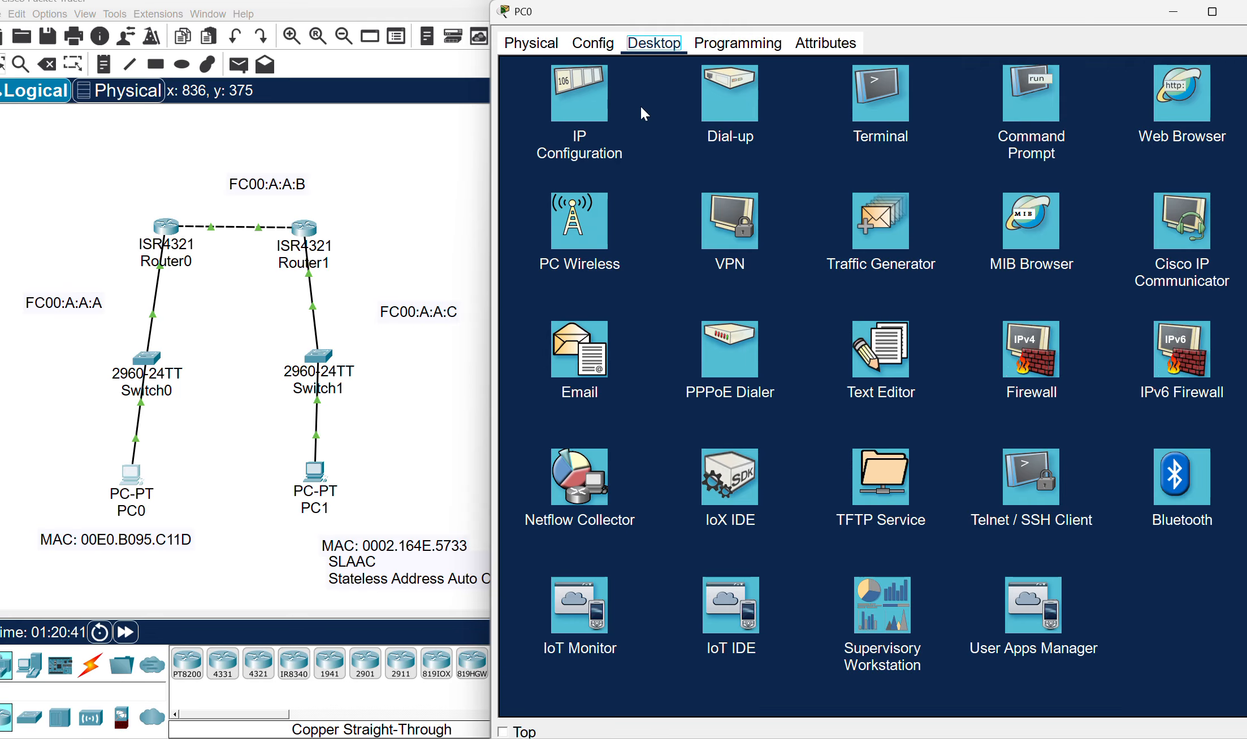
left_click(592, 107)
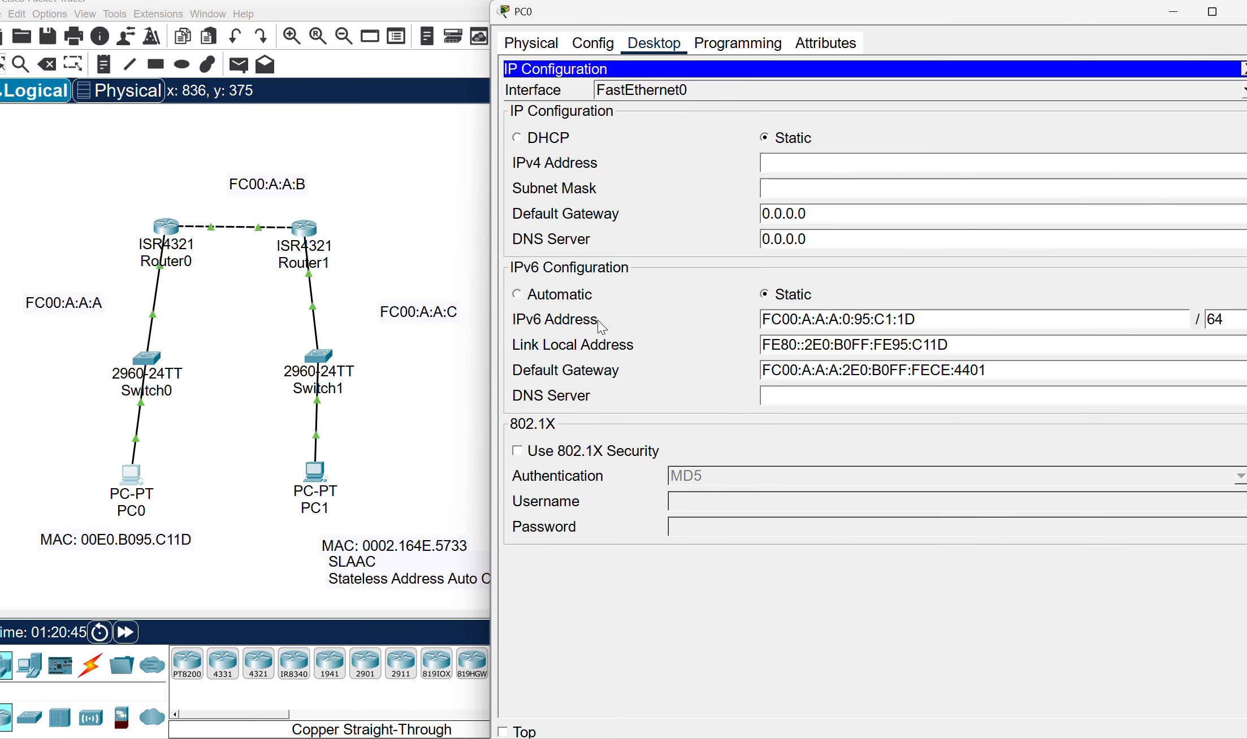
double_click(1227, 319)
left_click(1243, 69)
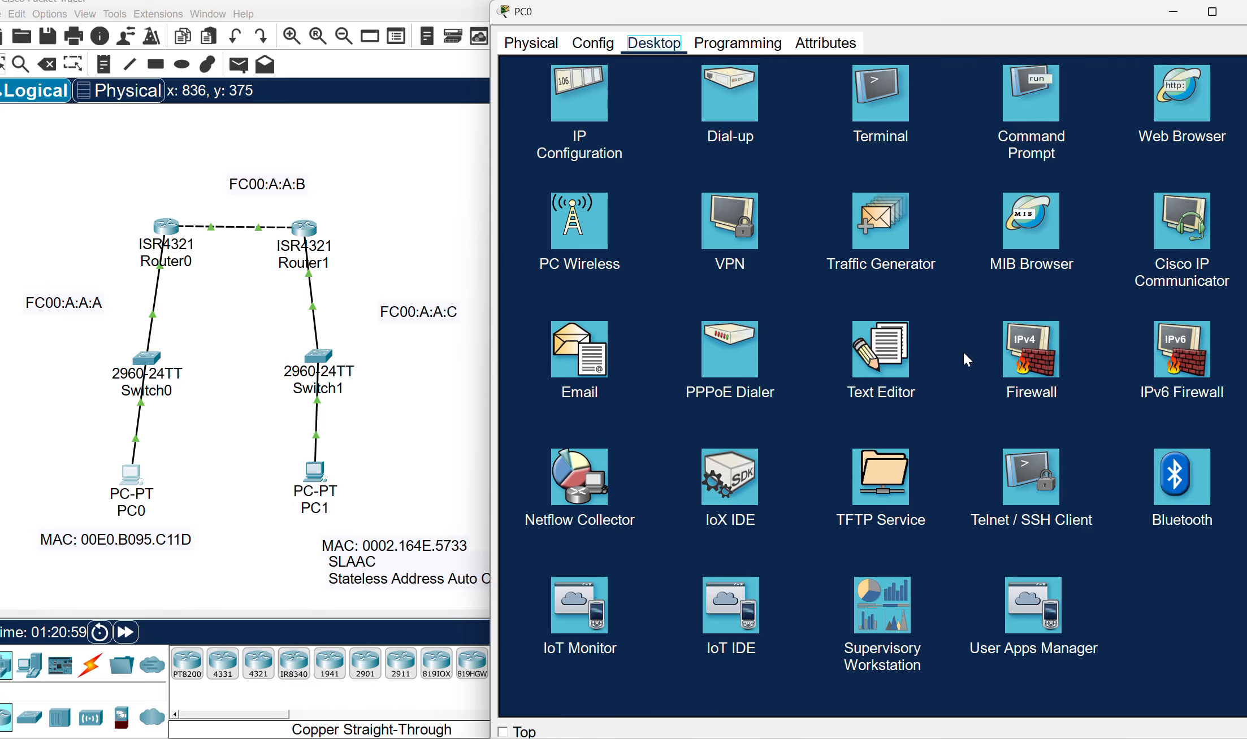
- Repeat the ping to PC1's address fc00:a:a:c:202:16ff:fe4e:5733 from PC0's command prompt
left_click(1002, 108)
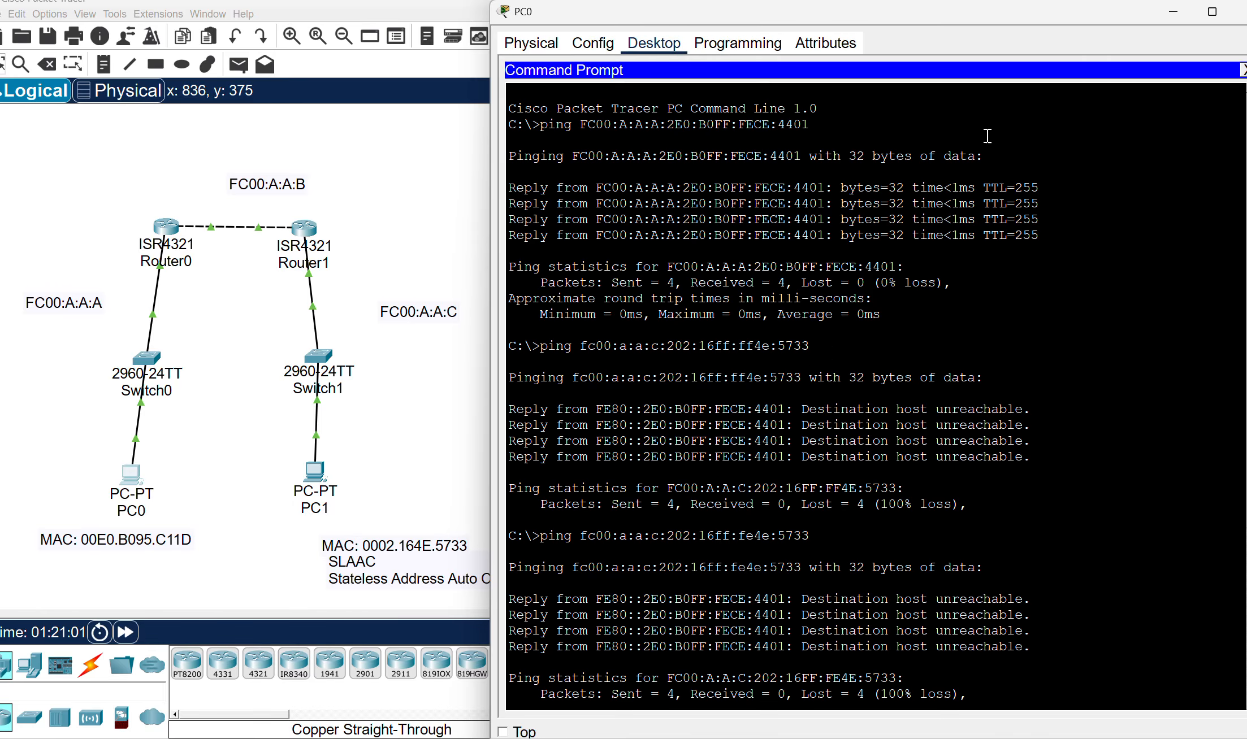
scroll(653, 609, "down", 5)
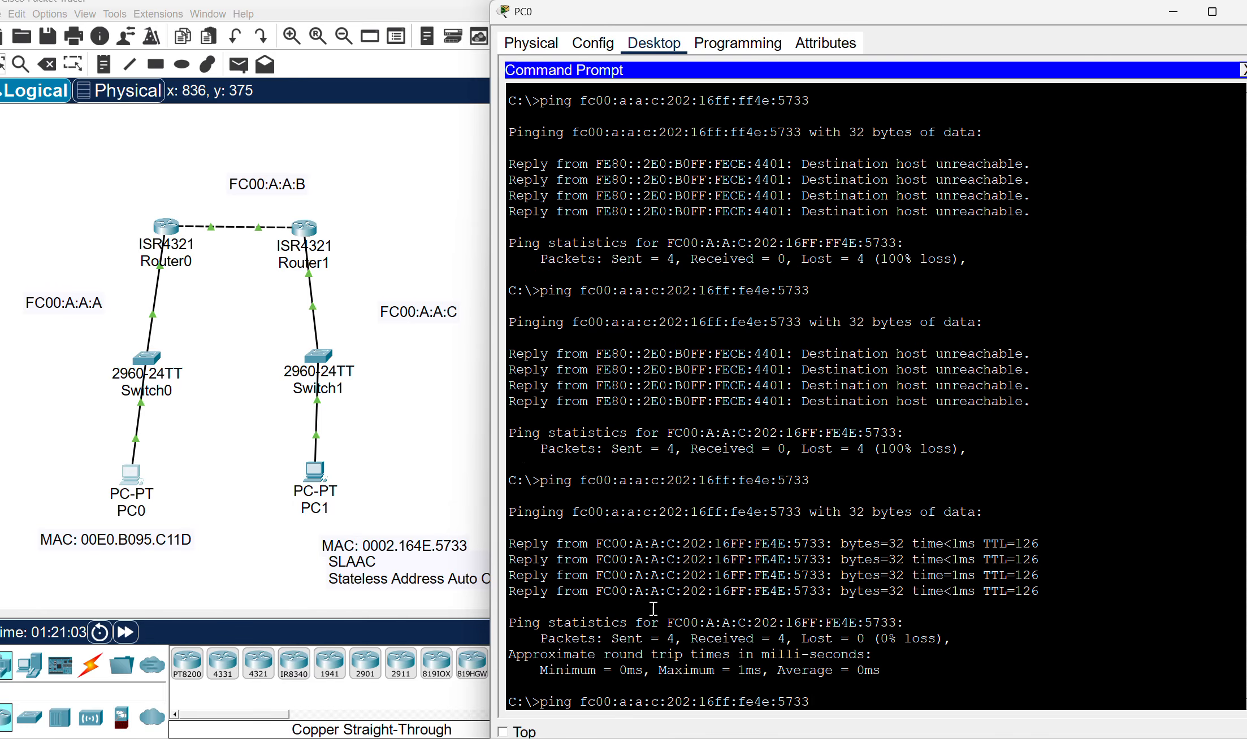
key("Up")
key("Return")
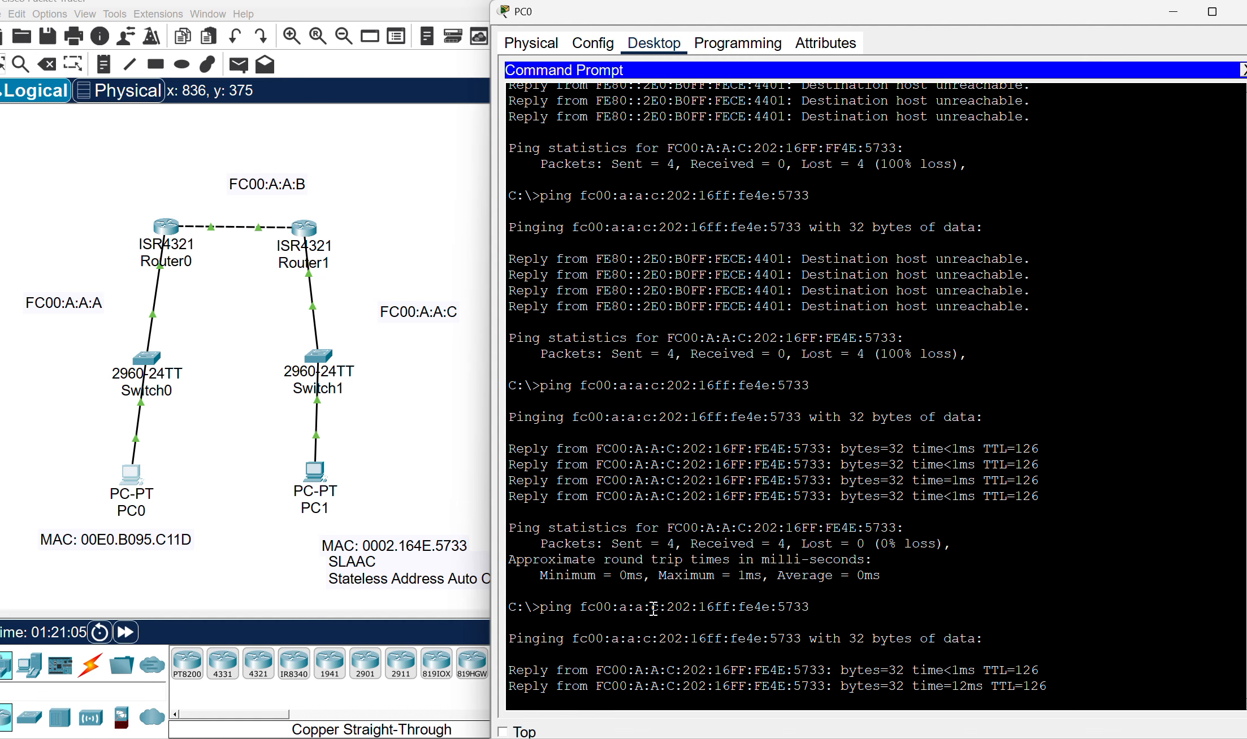